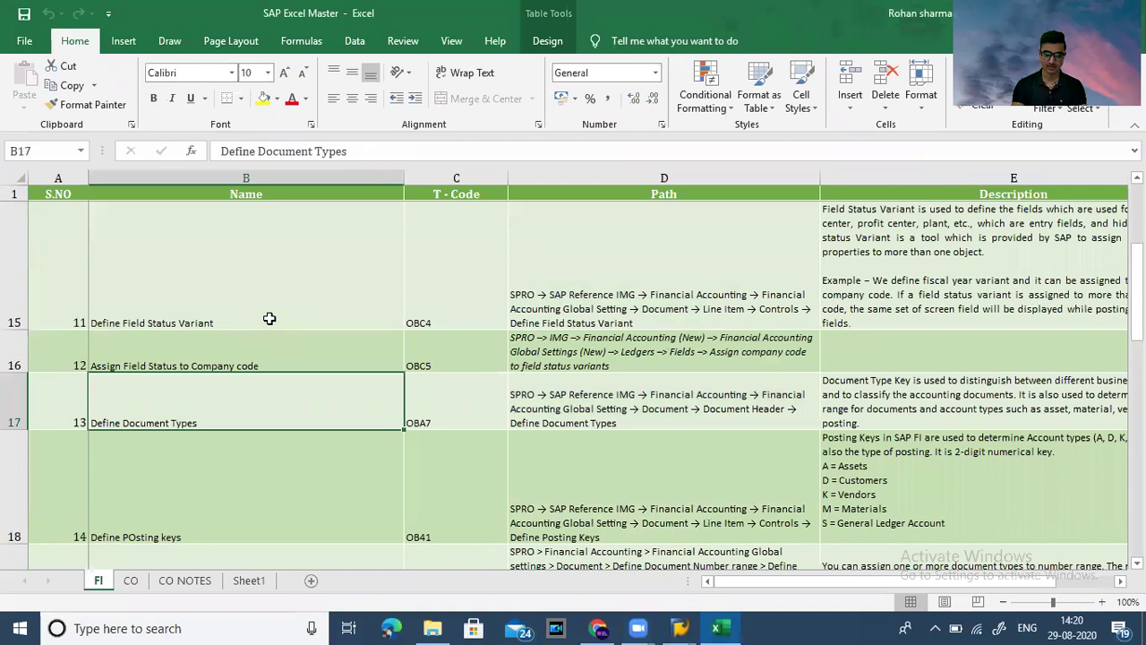
Step: Find the Define Open and close posting period entry in the list of SAP configuration tasks
{"action": "key", "text": "Down"}
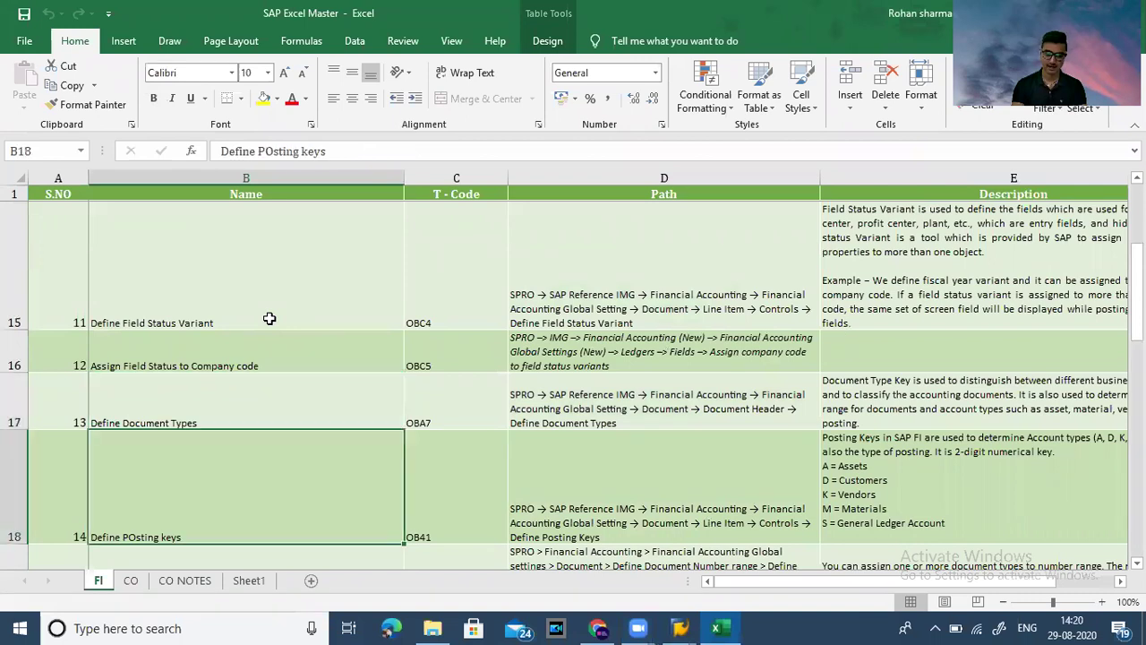
{"action": "key", "text": "Down"}
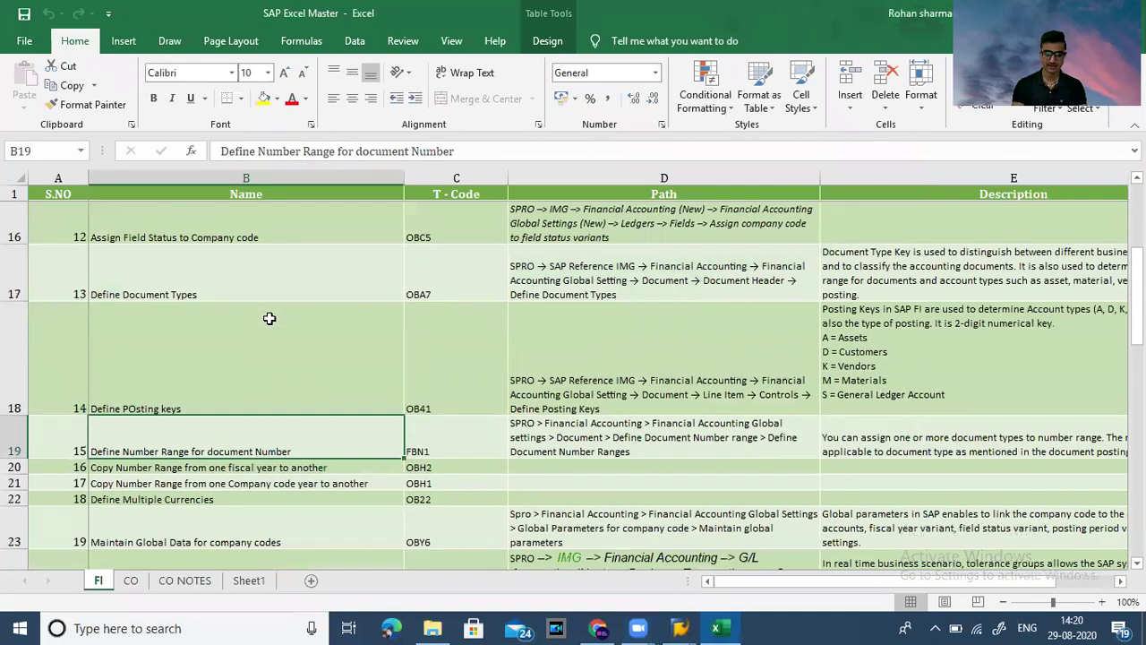
{"action": "key", "text": "Up"}
{"action": "key", "text": "Up"}
{"action": "key", "text": "Up"}
{"action": "key", "text": "Up"}
{"action": "key", "text": "Up"}
{"action": "key", "text": "Up"}
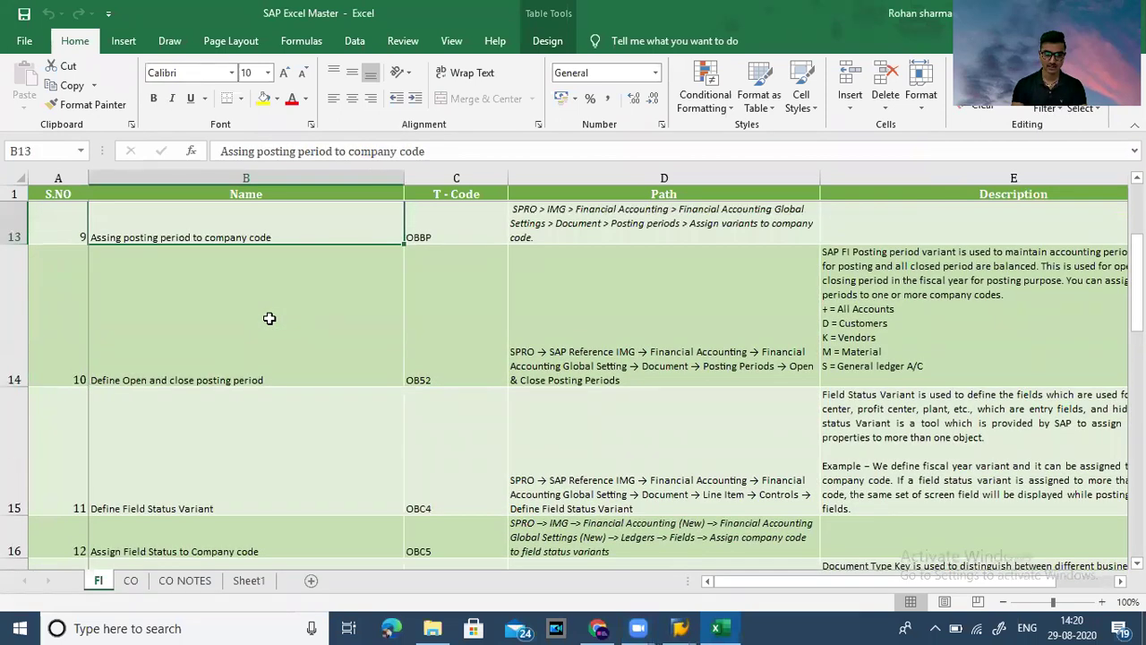
{"action": "key", "text": "Up"}
{"action": "key", "text": "Down"}
{"action": "key", "text": "Down"}
{"action": "key", "text": "Down"}
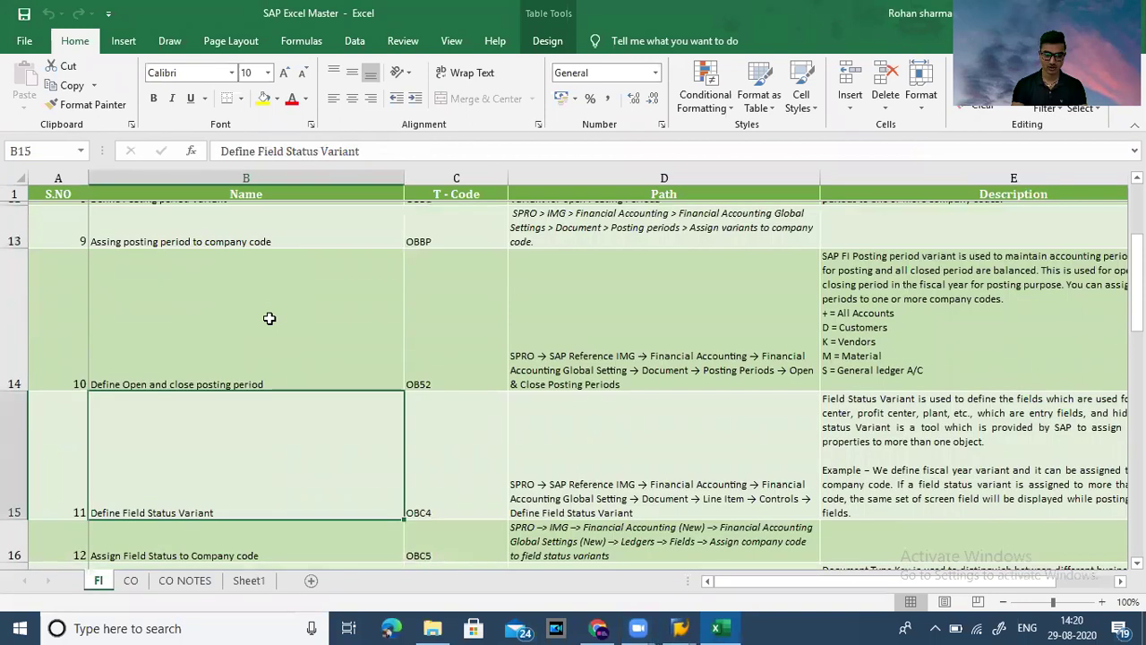
{"action": "key", "text": "Up"}
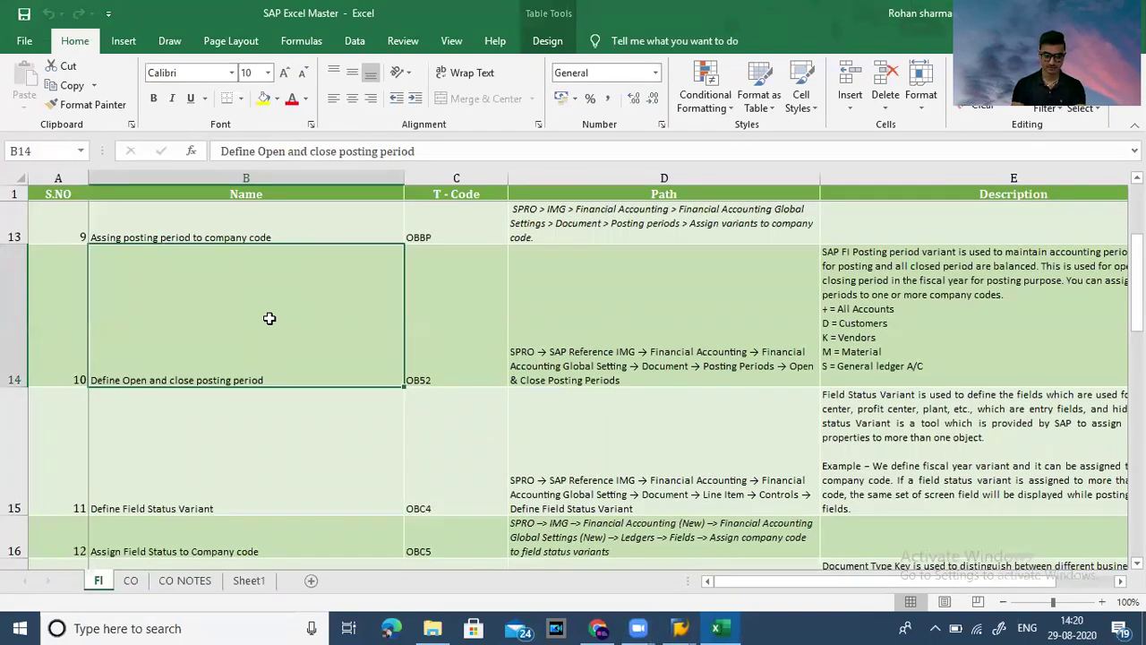
Step: Read the description and T-code of the Define Open and close posting period entry
{"action": "key", "text": "Right"}
{"action": "key", "text": "Right"}
{"action": "key", "text": "Right"}
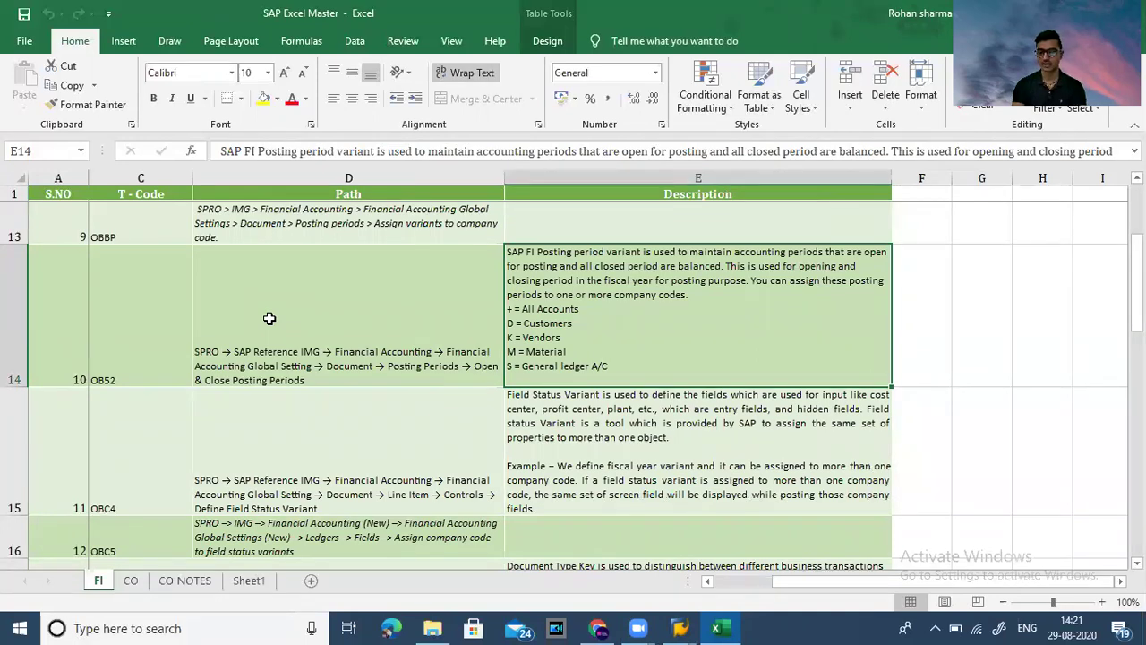
{"action": "key", "text": "Left"}
{"action": "key", "text": "Left"}
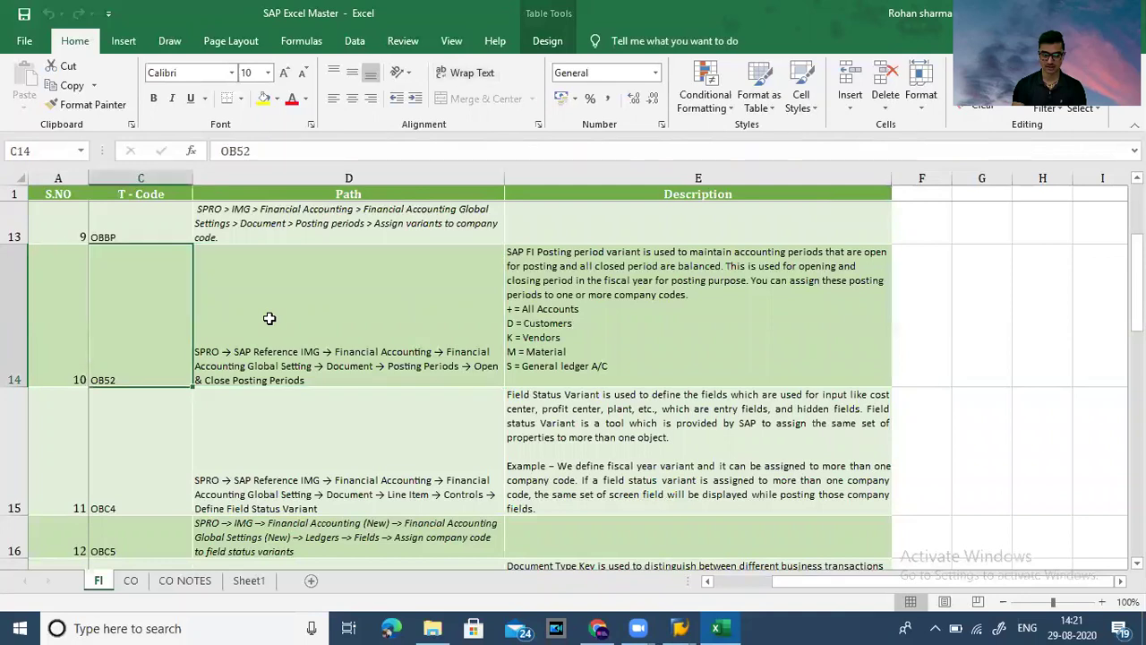
{"action": "key", "text": "Left"}
{"action": "key", "text": "Left"}
{"action": "key", "text": "Right"}
{"action": "key", "text": "Right"}
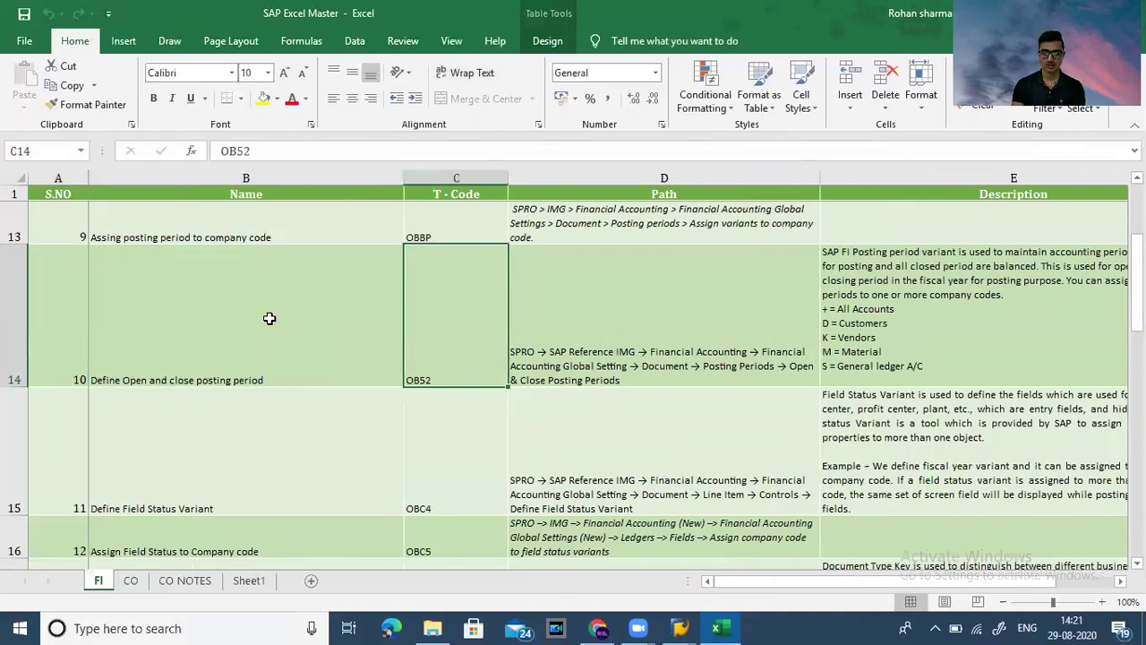
Step: Switch to the SAP logon window and log on with the user name and account password
{"action": "key", "text": "alt+Tab"}
{"action": "key", "text": "alt+Tab"}
{"action": "key", "text": "alt+Tab"}
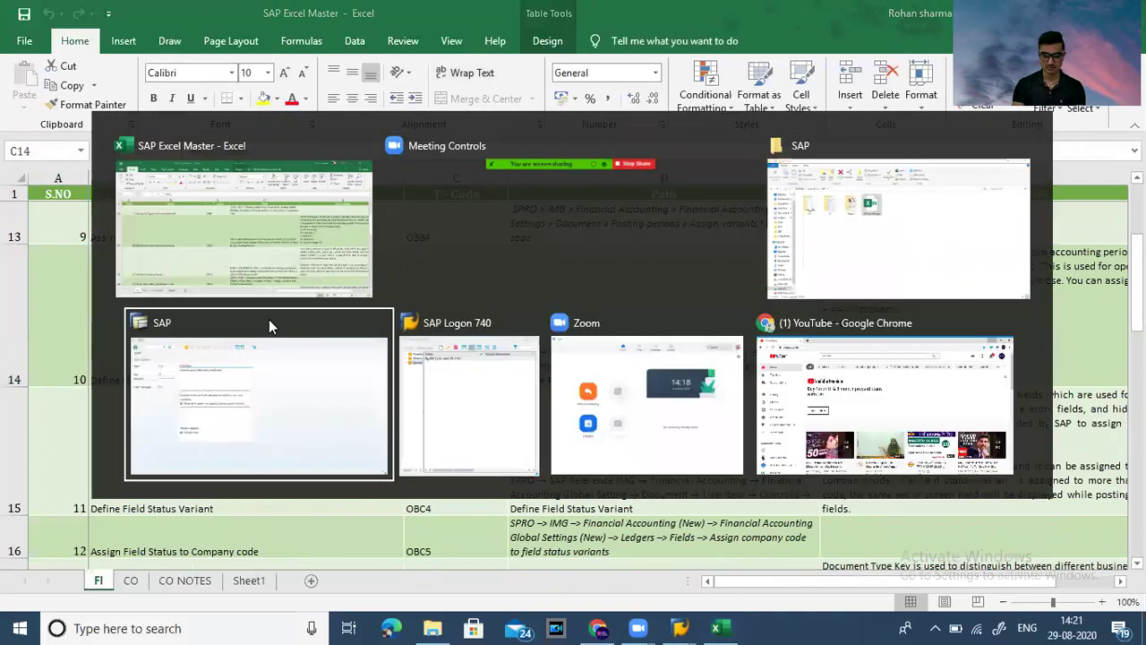
{"action": "type", "text": "c"}
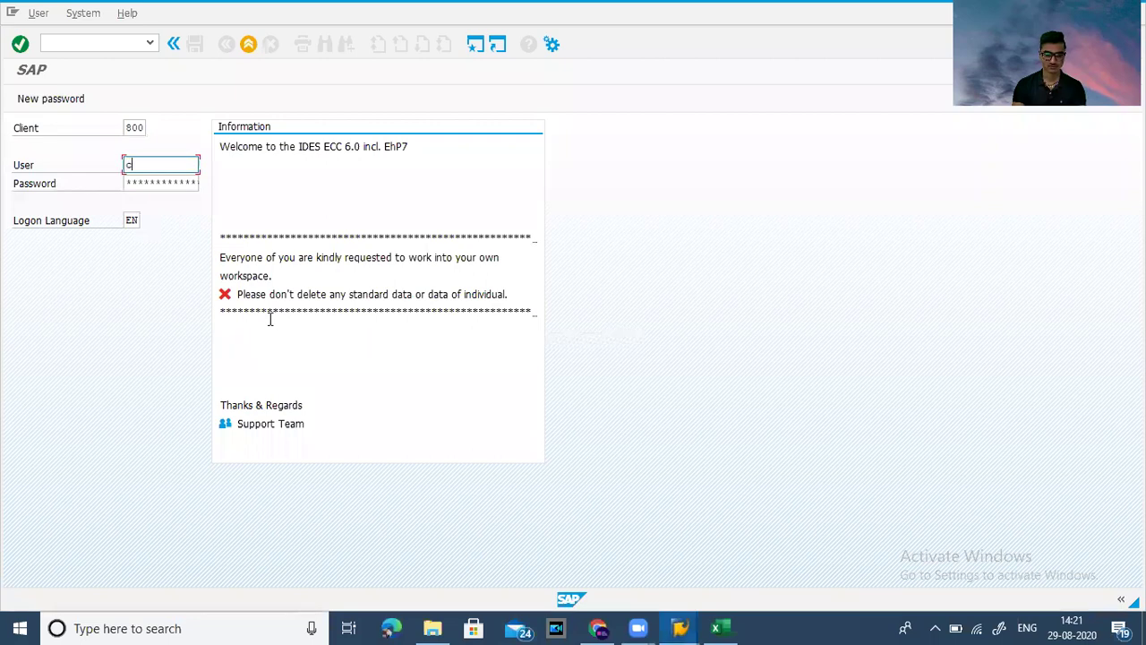
{"action": "type", "text": "u"}
{"action": "key", "text": "BackSpace"}
{"action": "key", "text": "Down"}
{"action": "key", "text": "Return"}
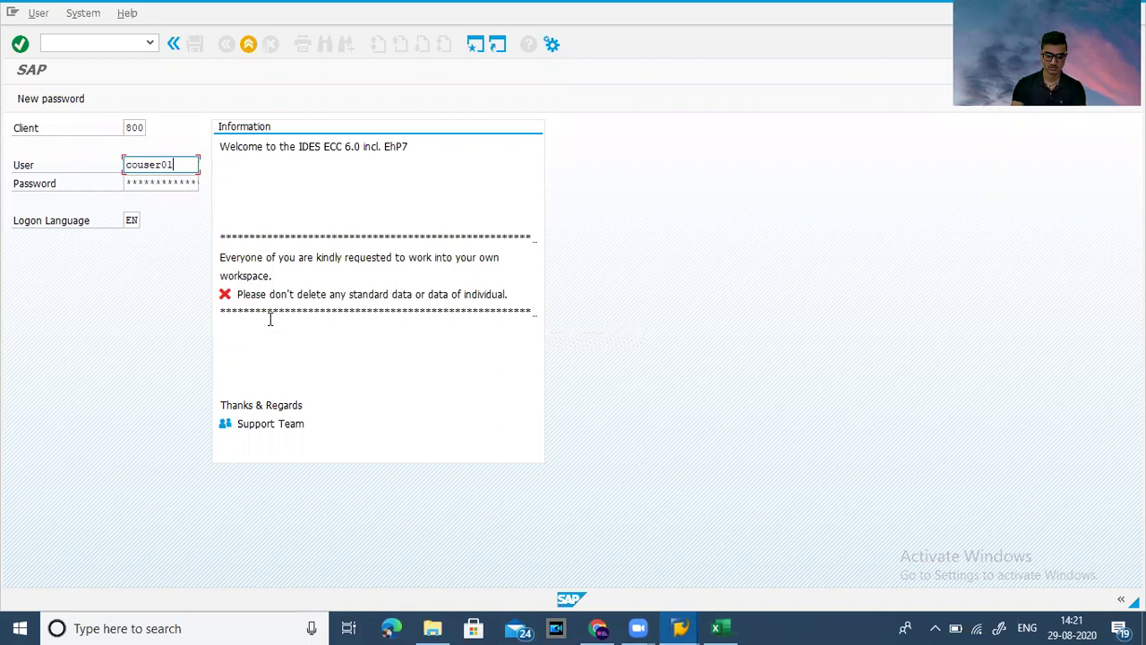
{"action": "key", "text": "Tab"}
{"action": "type", "text": "*********"}
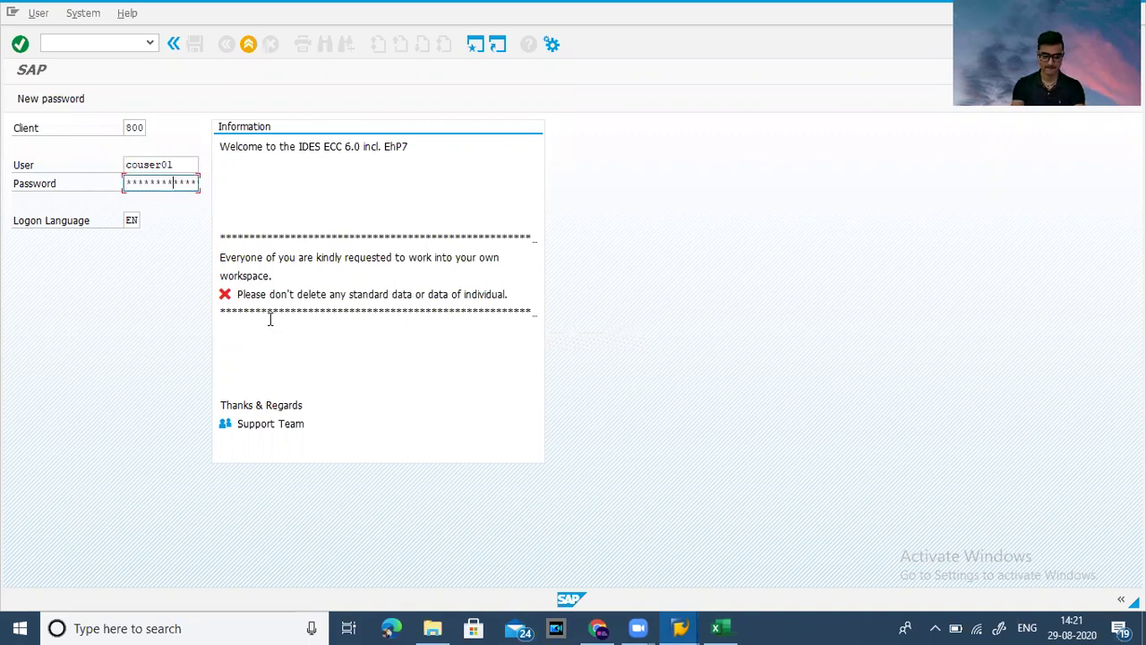
{"action": "type", "text": "**"}
{"action": "key", "text": "Return"}
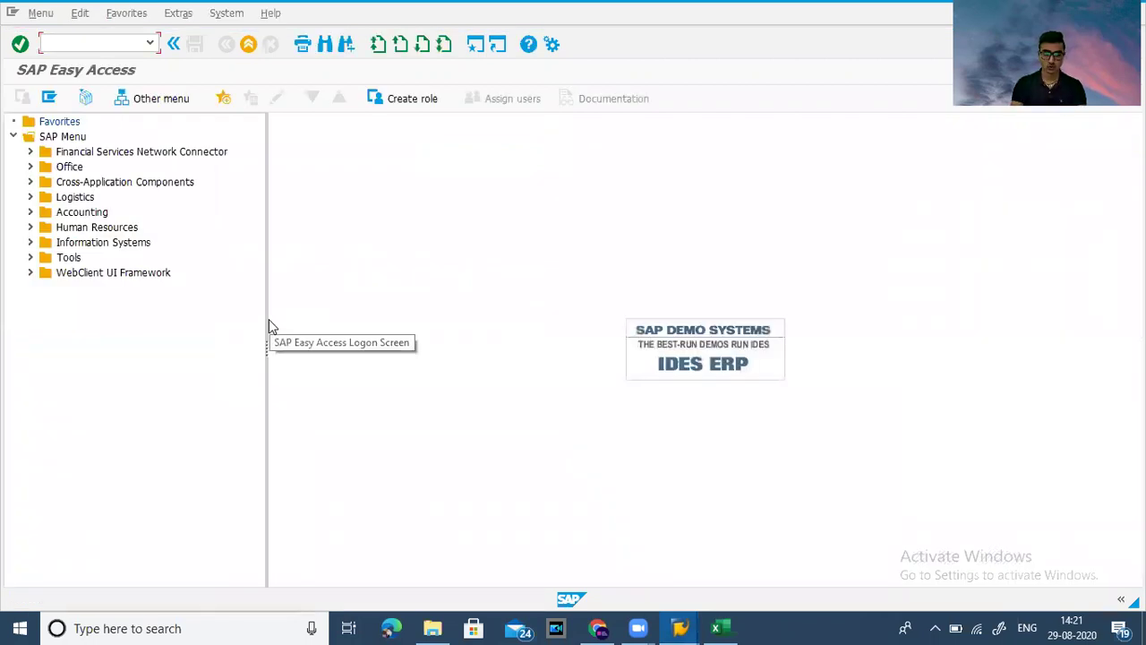
Step: Check the posting period T-code in the Excel list, return to SAP and run transaction OB52
{"action": "key", "text": "alt+Tab"}
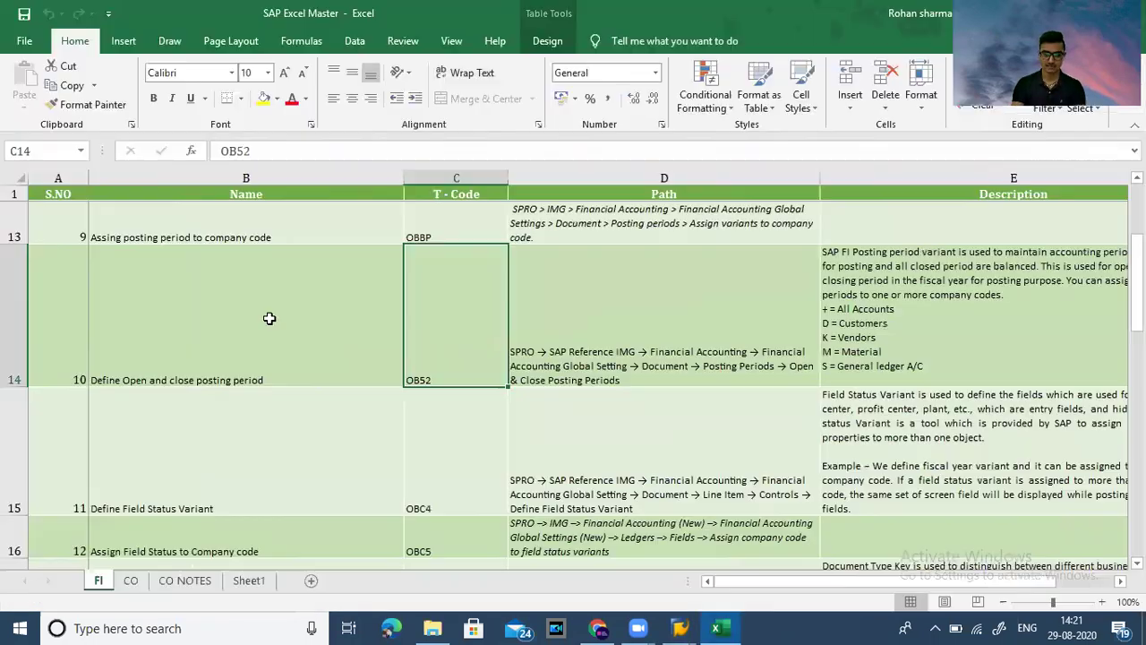
{"action": "key", "text": "alt+Tab"}
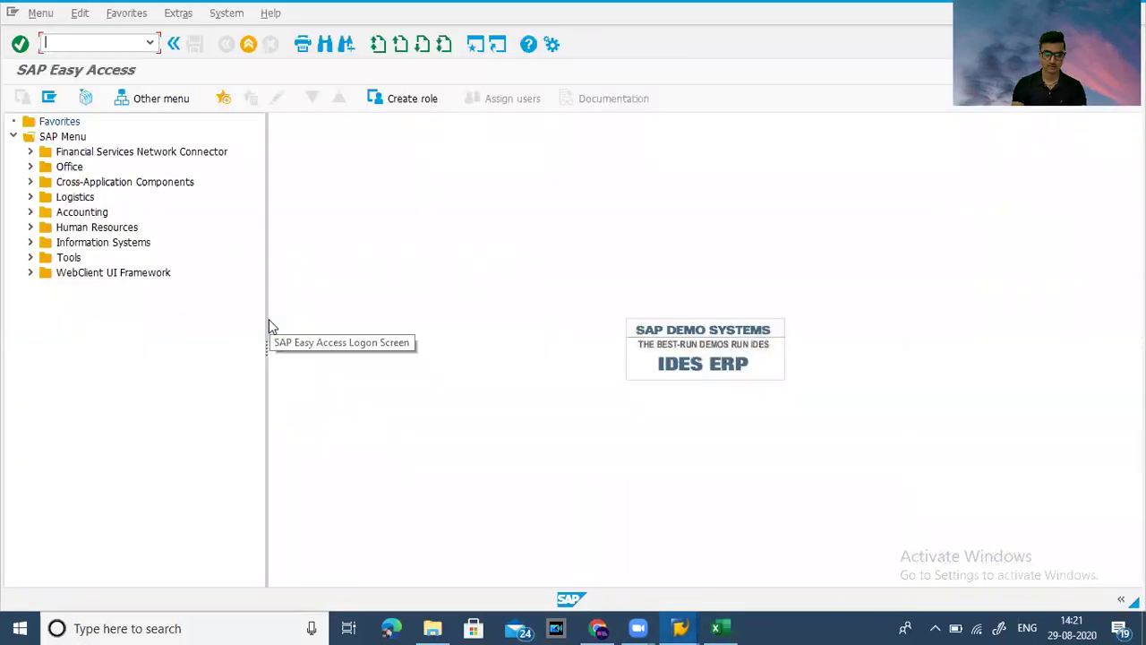
{"action": "type", "text": "ob52"}
{"action": "key", "text": "Return"}
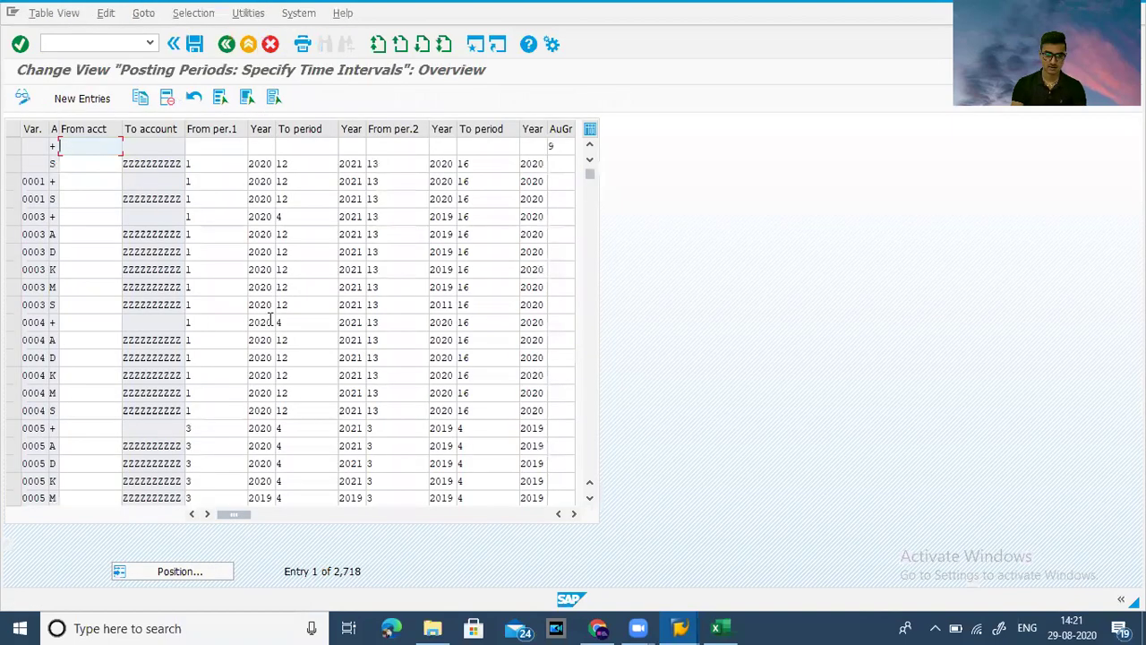
Step: Look through the first entries of the posting periods overview table
{"action": "key", "text": "Down"}
{"action": "key", "text": "Down"}
{"action": "key", "text": "Down"}
{"action": "key", "text": "Down"}
{"action": "key", "text": "Down"}
{"action": "key", "text": "Down"}
{"action": "key", "text": "Down"}
{"action": "key", "text": "Up"}
{"action": "key", "text": "Up"}
{"action": "key", "text": "Up"}
{"action": "key", "text": "Up"}
{"action": "key", "text": "Up"}
{"action": "key", "text": "Up"}
{"action": "key", "text": "Up"}
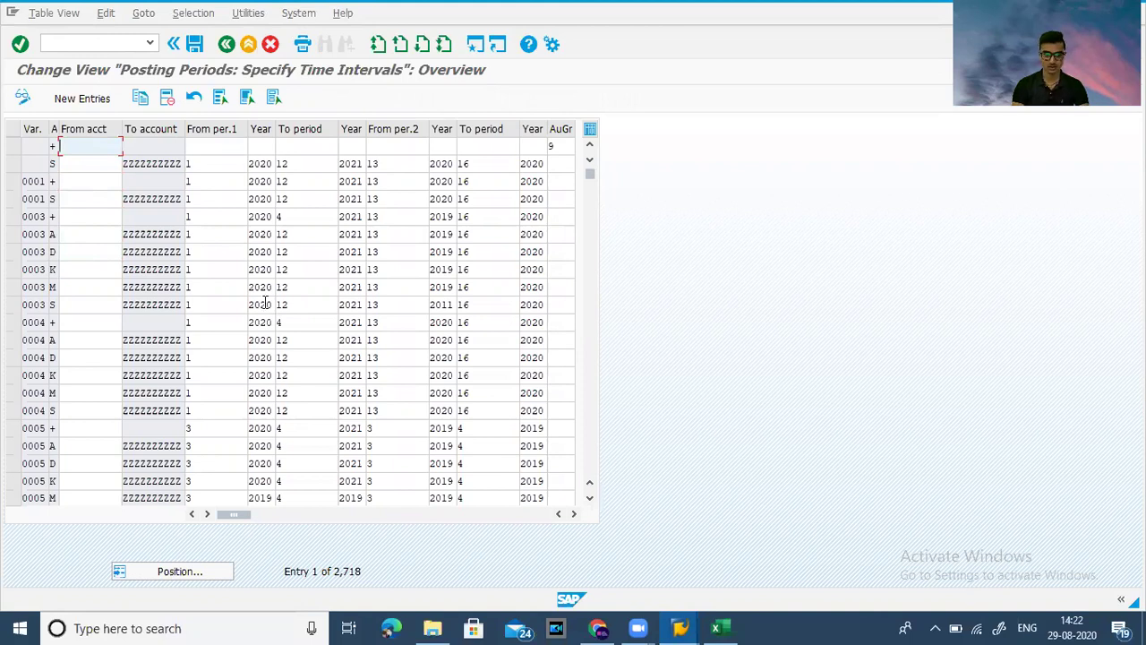
Step: Position the posting periods overview at posting period variant ONGC
{"action": "left_click", "coordinate": [154, 574]}
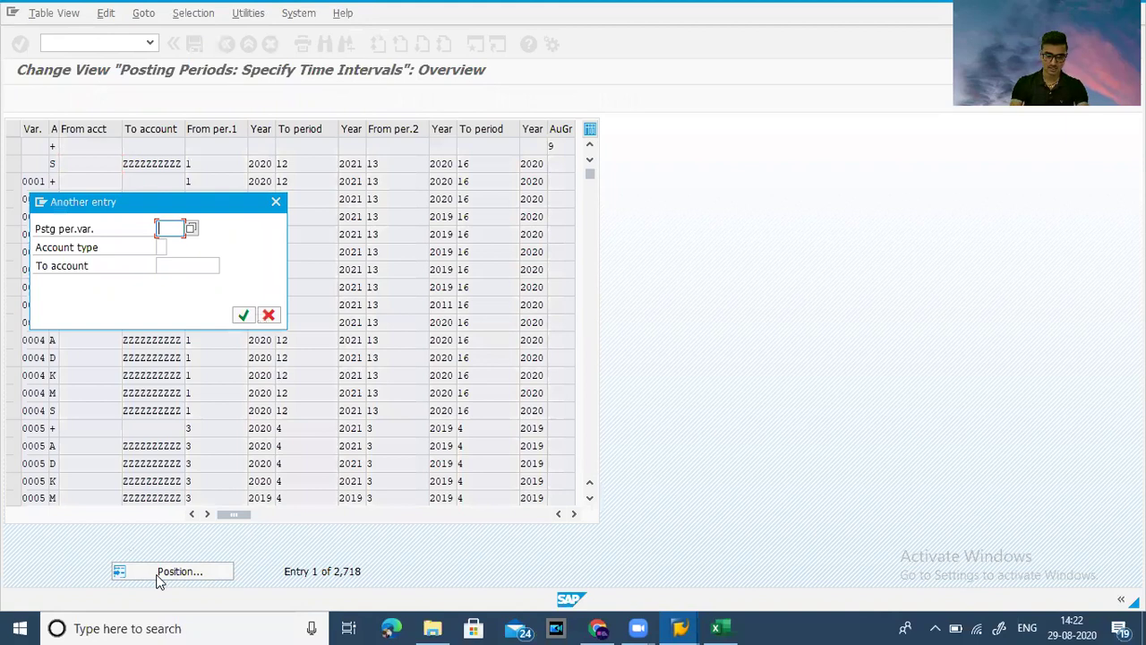
{"action": "type", "text": "ongc"}
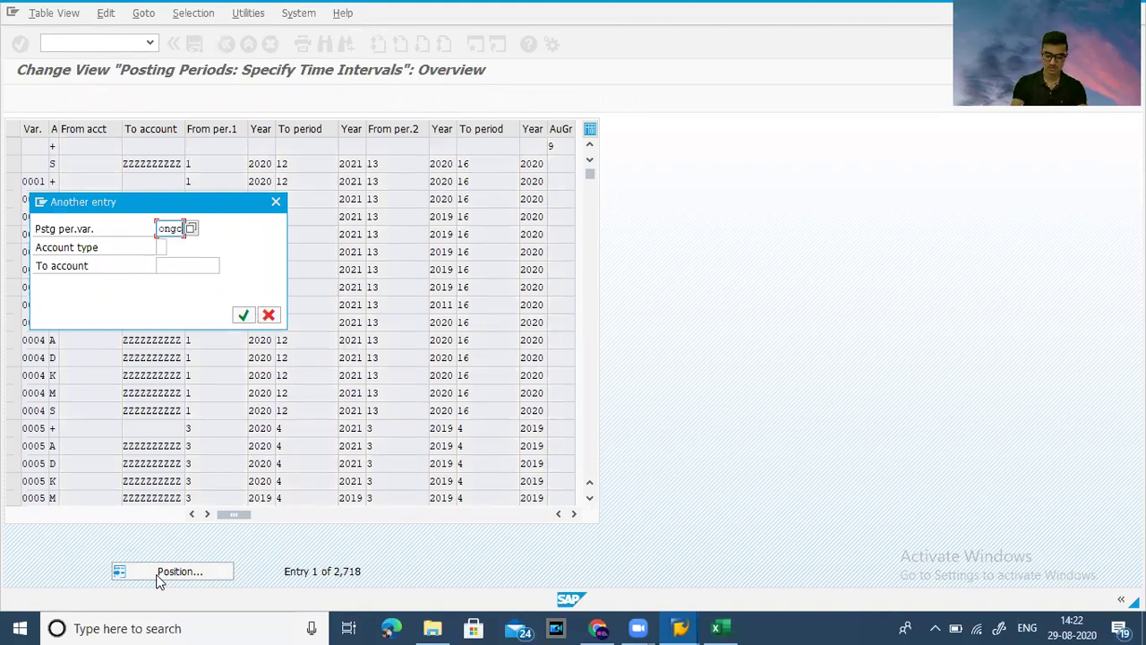
{"action": "key", "text": "Return"}
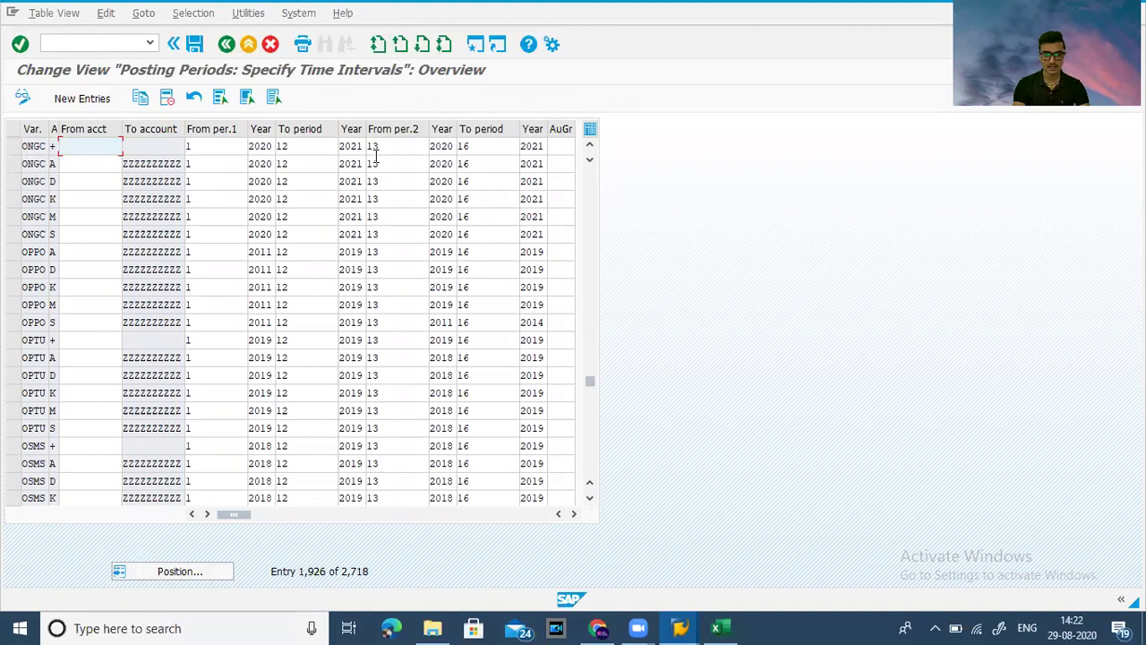
Step: Select the six ONGC entries for account types +, A, D, K, M and S and copy them as new entries
{"action": "left_click", "coordinate": [13, 146]}
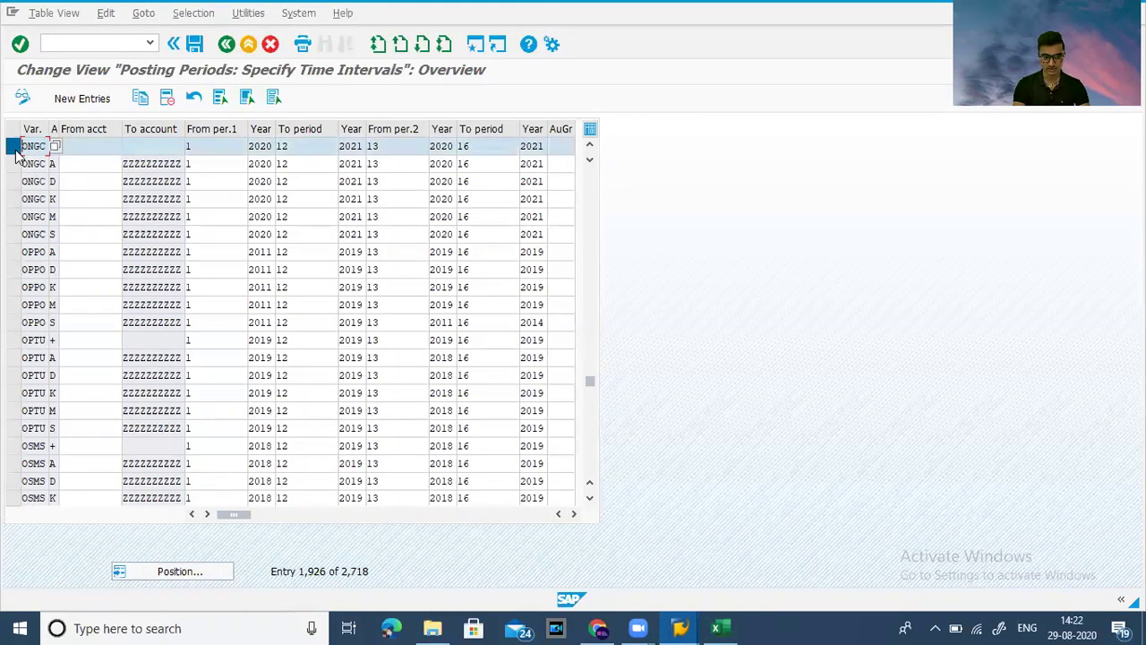
{"action": "left_click", "coordinate": [12, 164]}
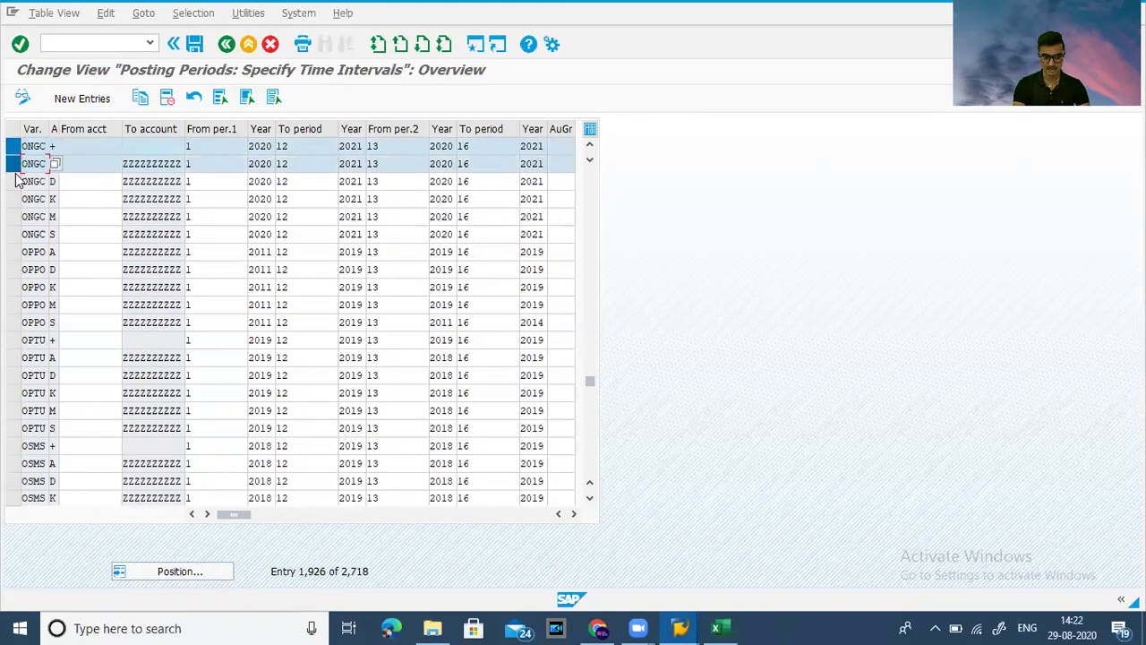
{"action": "left_click", "coordinate": [15, 182]}
{"action": "left_click", "coordinate": [14, 183]}
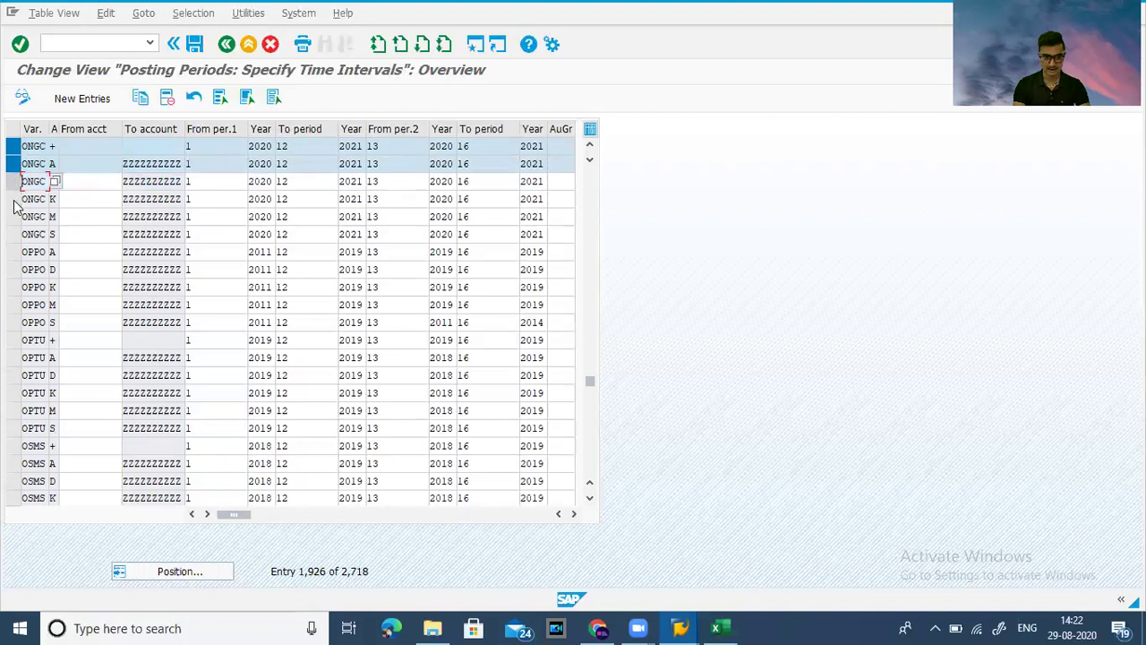
{"action": "left_click", "coordinate": [12, 199]}
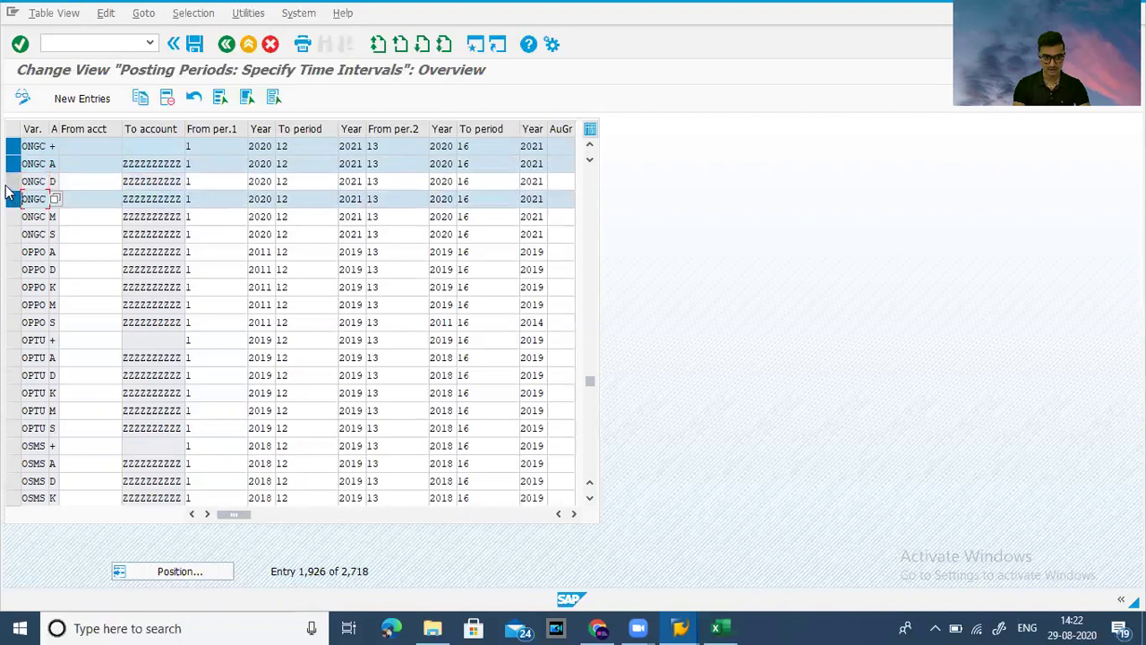
{"action": "left_click", "coordinate": [13, 182]}
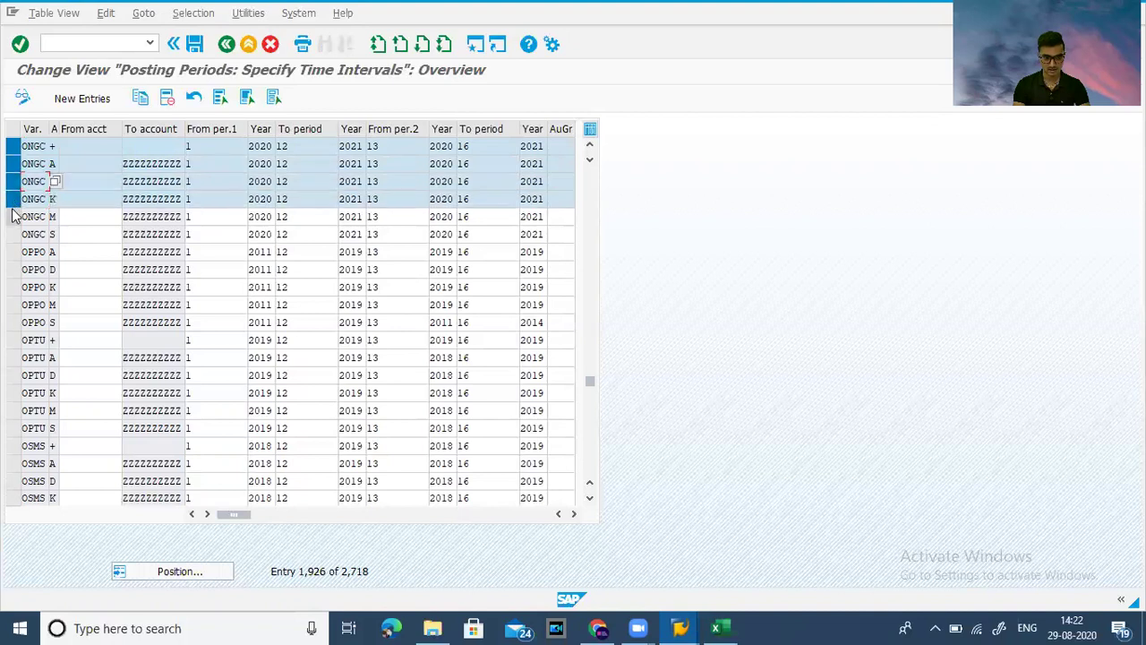
{"action": "left_click", "coordinate": [12, 217]}
{"action": "left_click", "coordinate": [13, 234]}
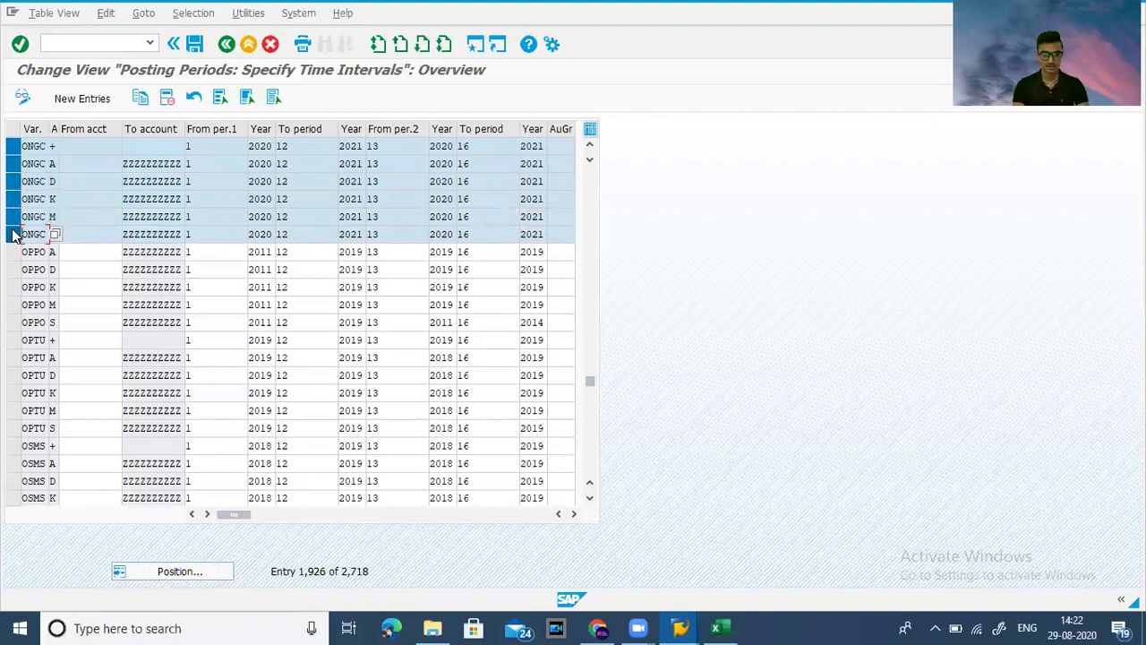
{"action": "left_click", "coordinate": [139, 101]}
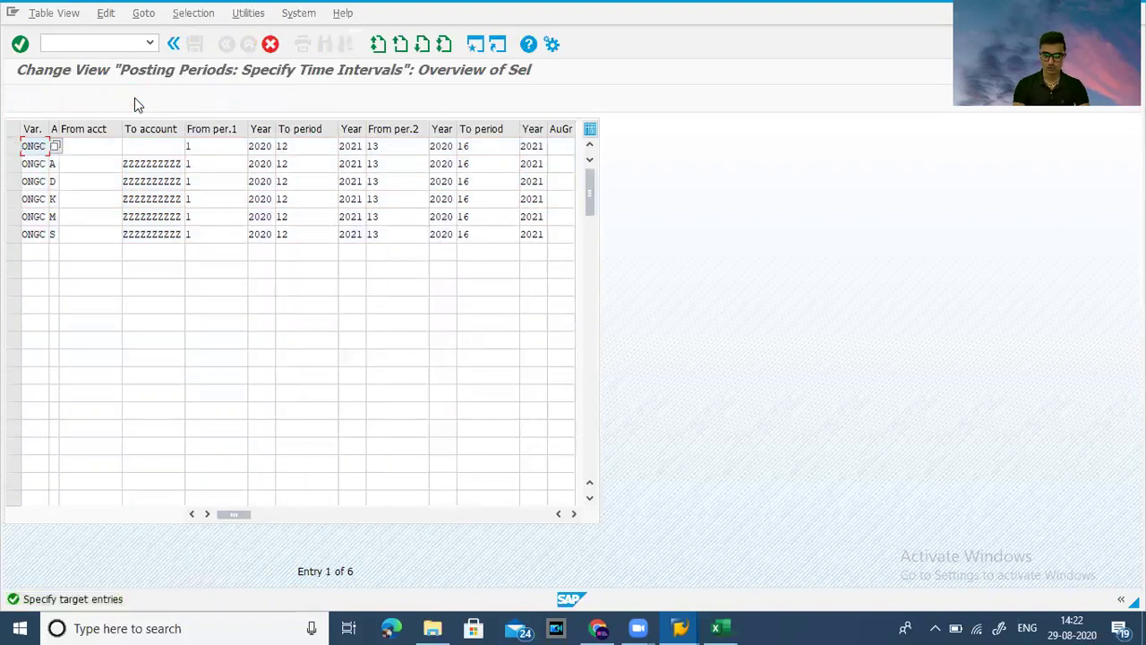
Step: Set the posting period variant to Annu for the copied entries of account types + and A
{"action": "key", "text": "Down"}
{"action": "key", "text": "Up"}
{"action": "key", "text": "BackSpace"}
{"action": "key", "text": "BackSpace"}
{"action": "key", "text": "BackSpace"}
{"action": "key", "text": "BackSpace"}
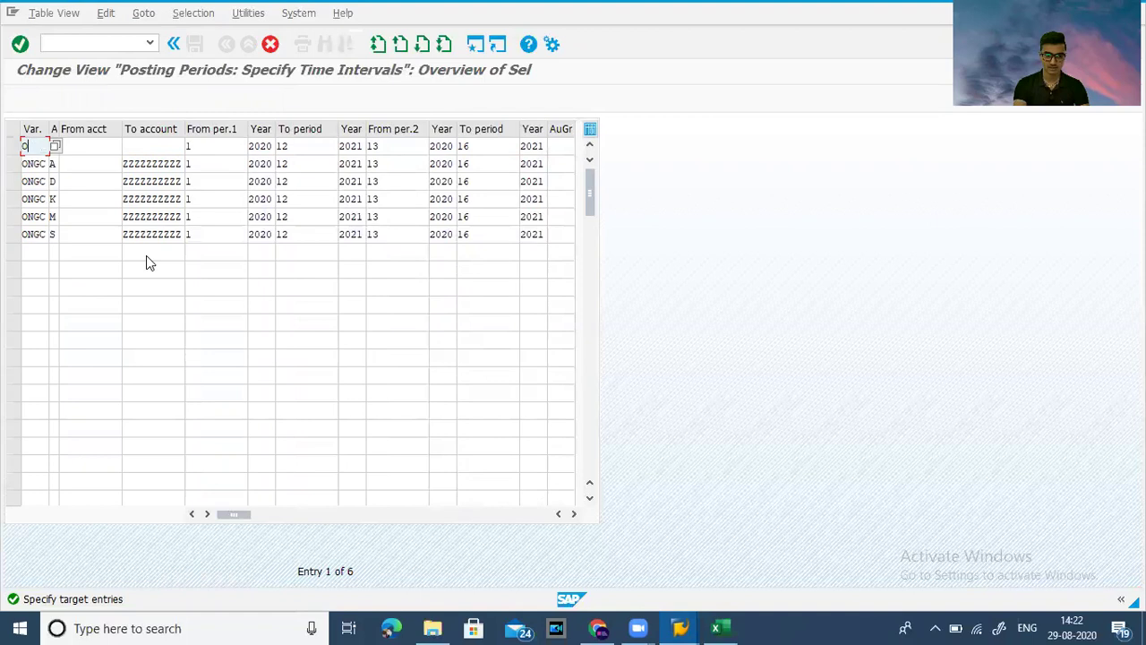
{"action": "type", "text": "Annu"}
{"action": "key", "text": "Down"}
{"action": "key", "text": "BackSpace"}
{"action": "key", "text": "BackSpace"}
{"action": "key", "text": "BackSpace"}
{"action": "key", "text": "BackSpace"}
{"action": "type", "text": "Annu"}
{"action": "key", "text": "Down"}
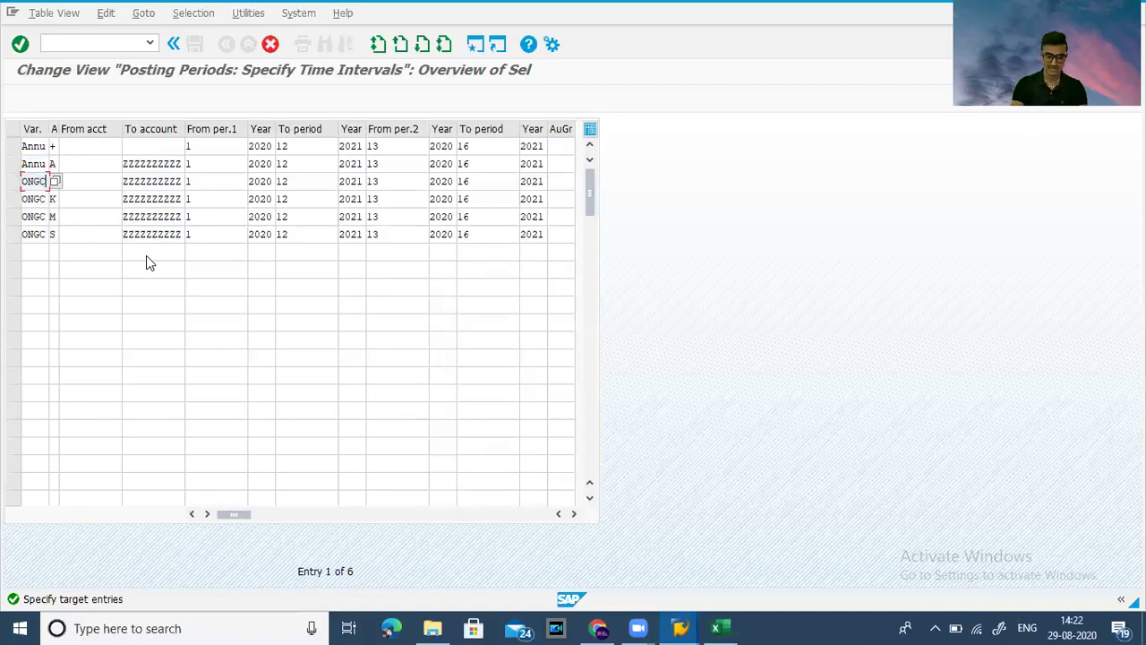
Step: Set the posting period variant to Annu for the copied entries of account types D and K
{"action": "key", "text": "BackSpace"}
{"action": "key", "text": "BackSpace"}
{"action": "key", "text": "BackSpace"}
{"action": "key", "text": "BackSpace"}
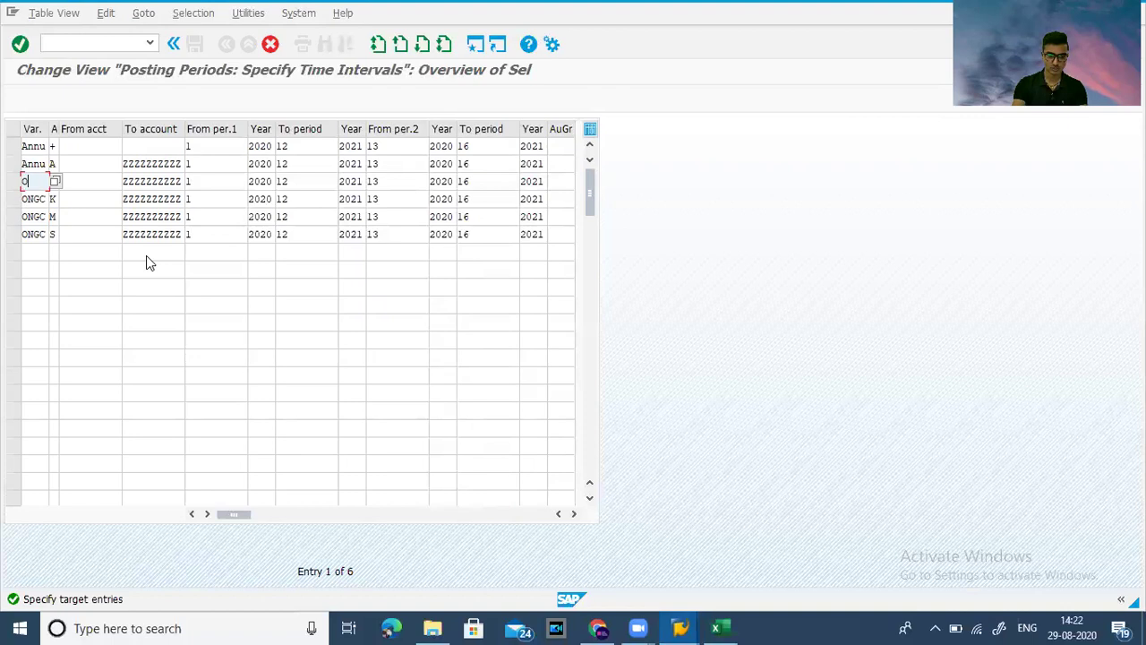
{"action": "type", "text": "An"}
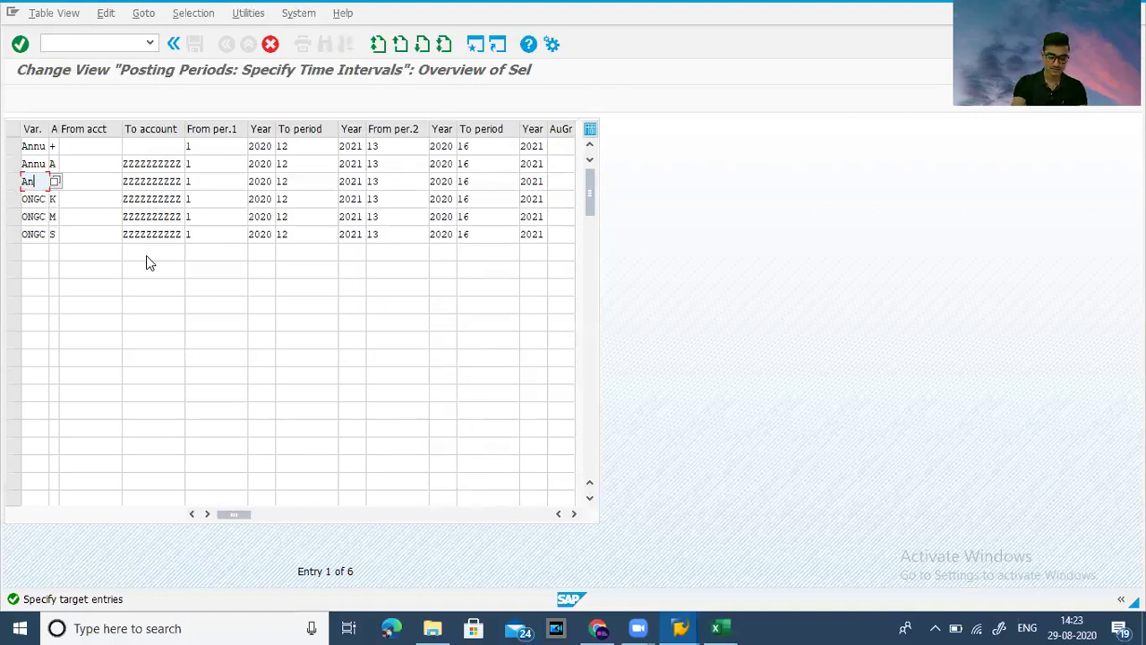
{"action": "type", "text": "nu D"}
{"action": "key", "text": "BackSpace"}
{"action": "key", "text": "BackSpace"}
{"action": "key", "text": "BackSpace"}
{"action": "key", "text": "BackSpace"}
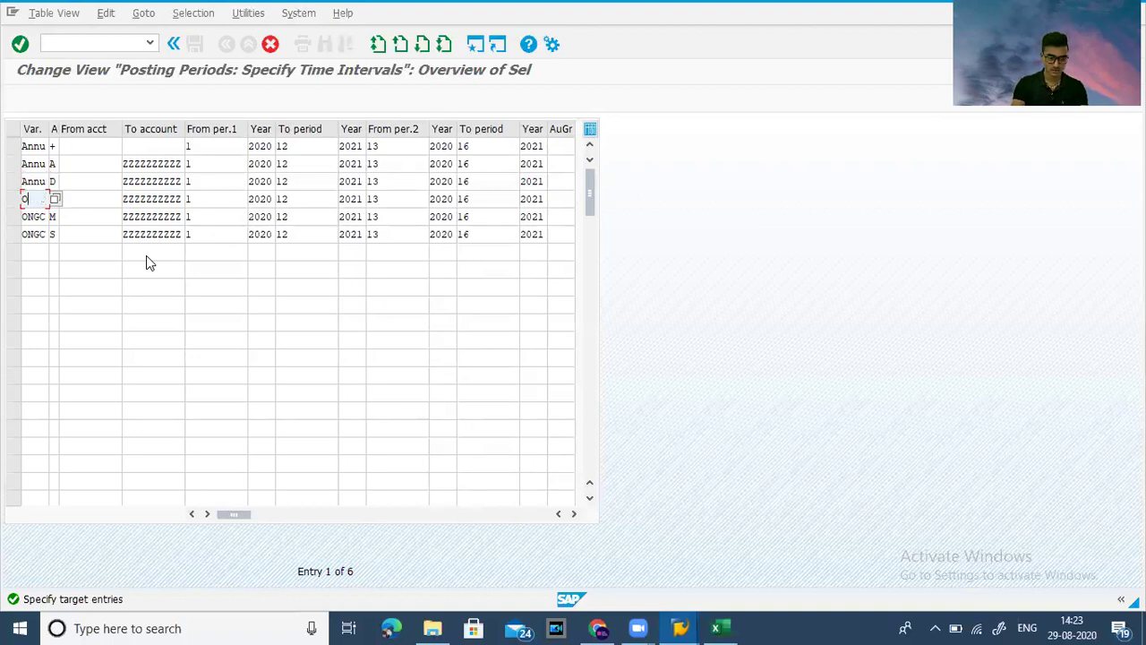
{"action": "type", "text": "Ann"}
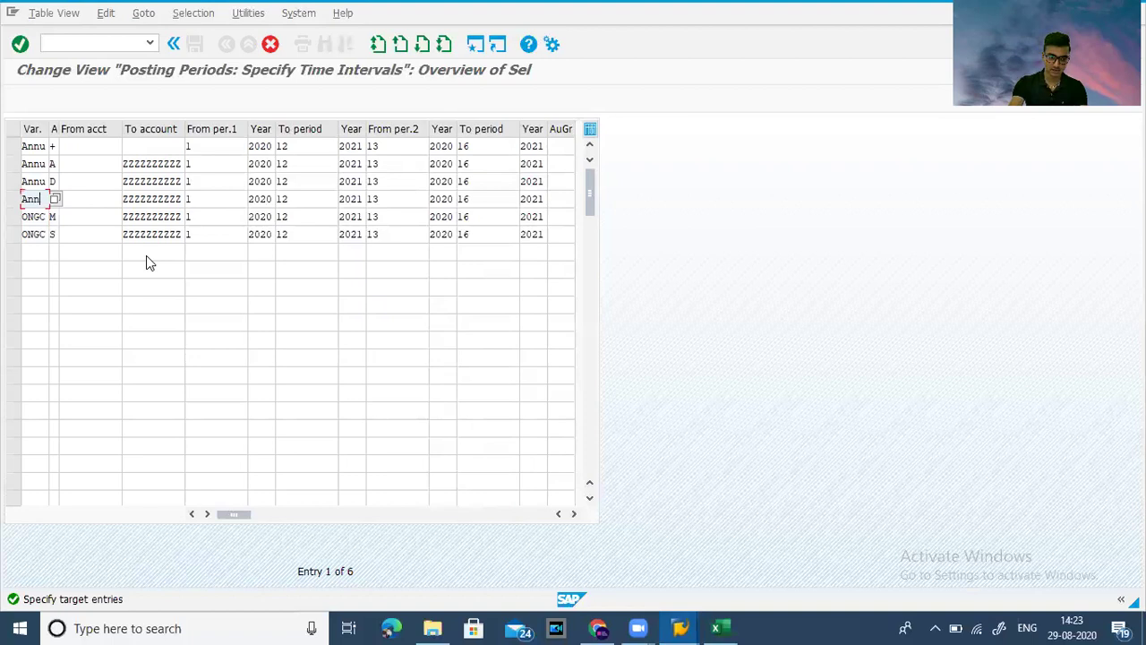
{"action": "type", "text": "u K"}
Step: Set the posting period variant to Annu for the copied entries of account types M and S
{"action": "key", "text": "BackSpace"}
{"action": "key", "text": "BackSpace"}
{"action": "key", "text": "BackSpace"}
{"action": "key", "text": "BackSpace"}
{"action": "type", "text": "Annu "}
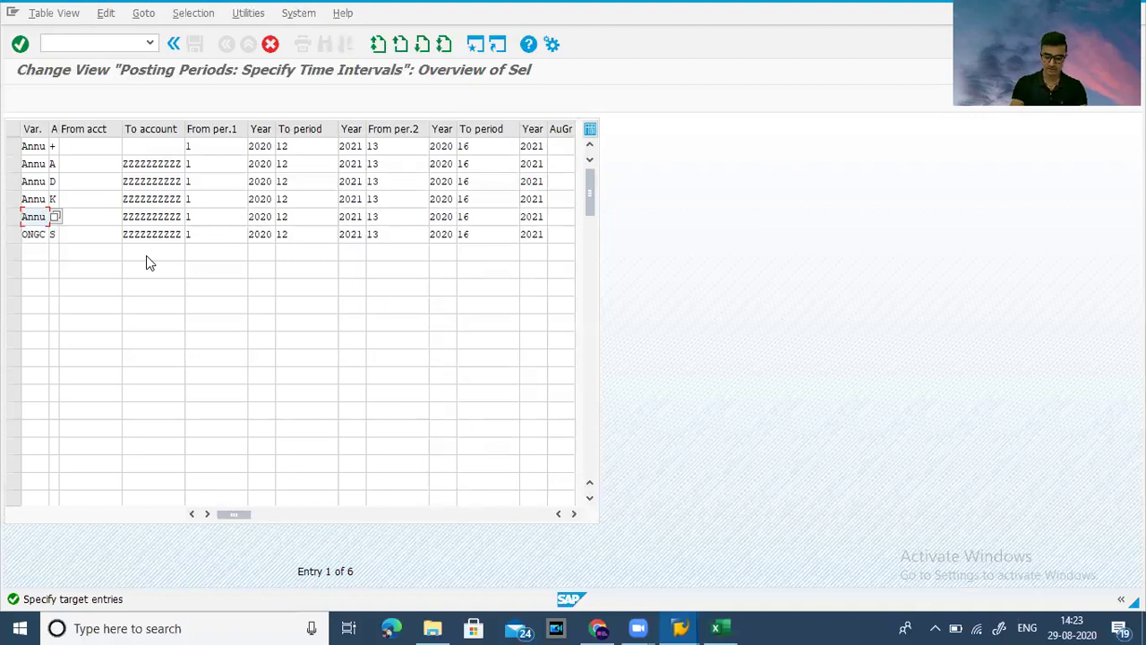
{"action": "type", "text": "M"}
{"action": "key", "text": "BackSpace"}
{"action": "key", "text": "BackSpace"}
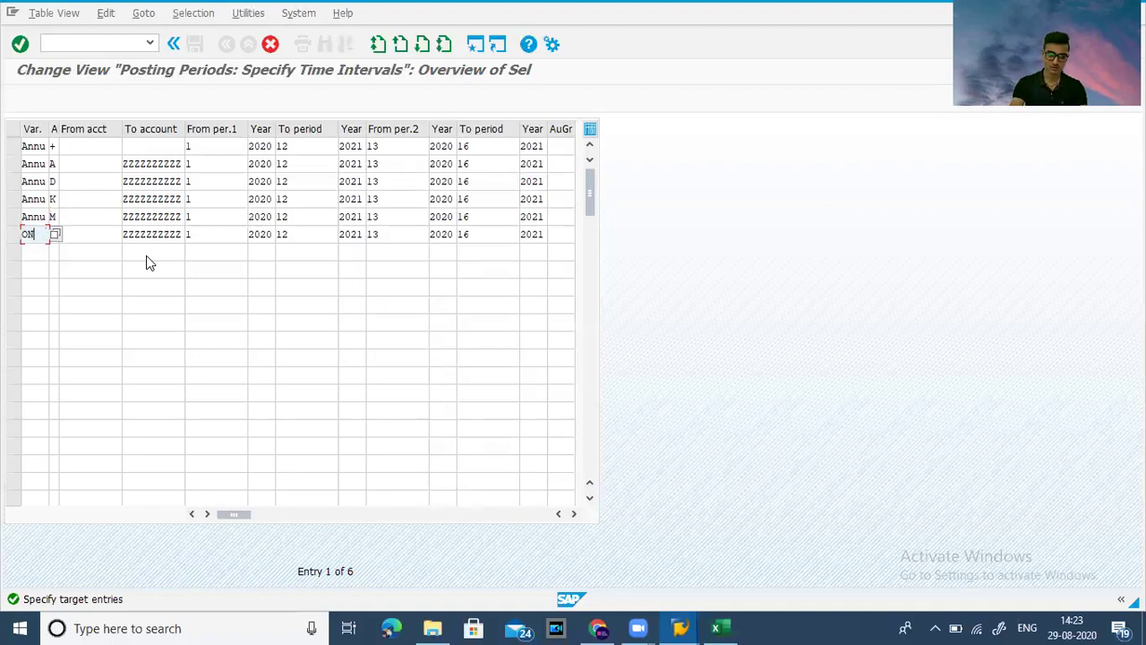
{"action": "key", "text": "BackSpace"}
{"action": "key", "text": "BackSpace"}
{"action": "type", "text": "Annu"}
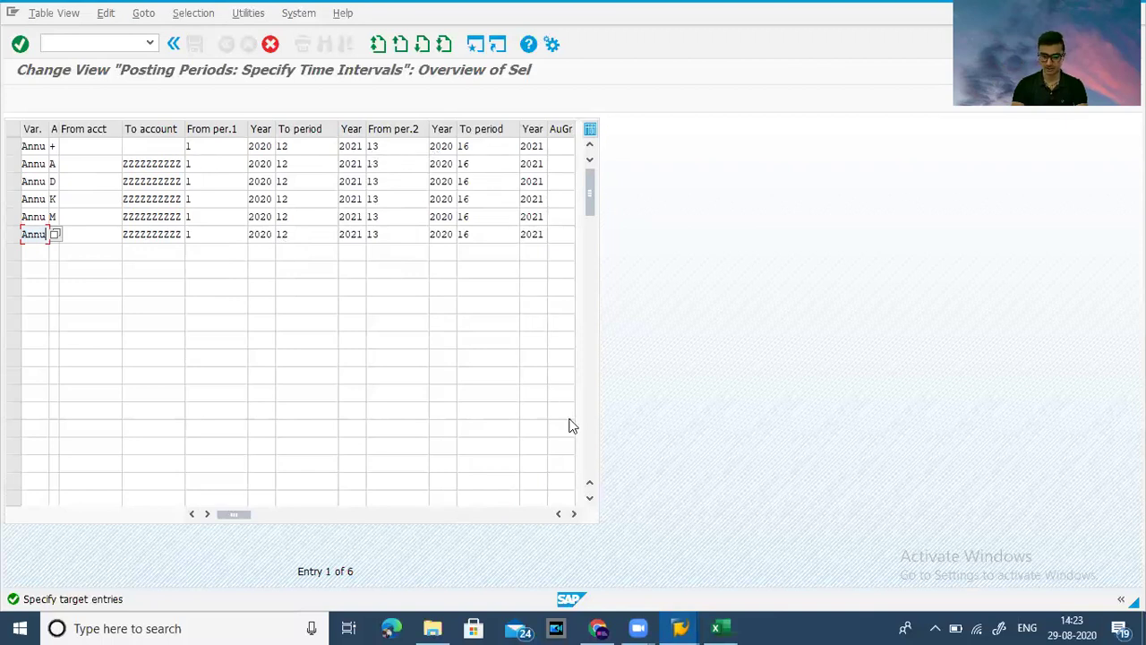
Step: Check the period columns of the copied Annu entries, accept the copies and save them
{"action": "left_click", "coordinate": [573, 513]}
{"action": "left_click", "coordinate": [574, 513]}
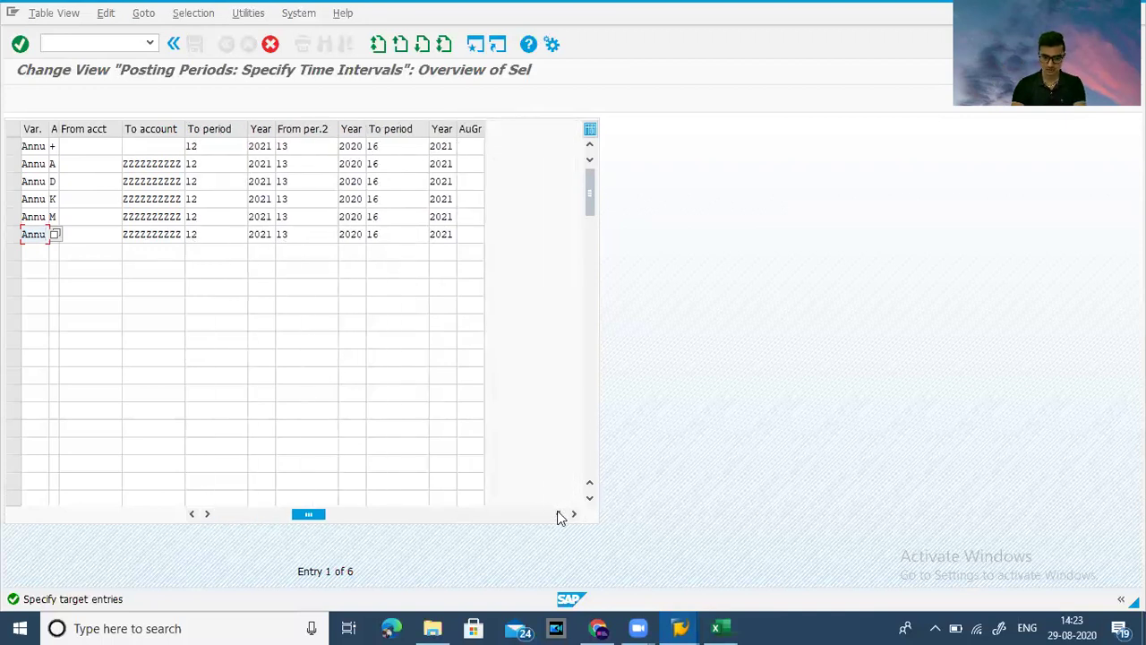
{"action": "scroll", "coordinate": [559, 518], "scroll_direction": "left", "scroll_amount": 2}
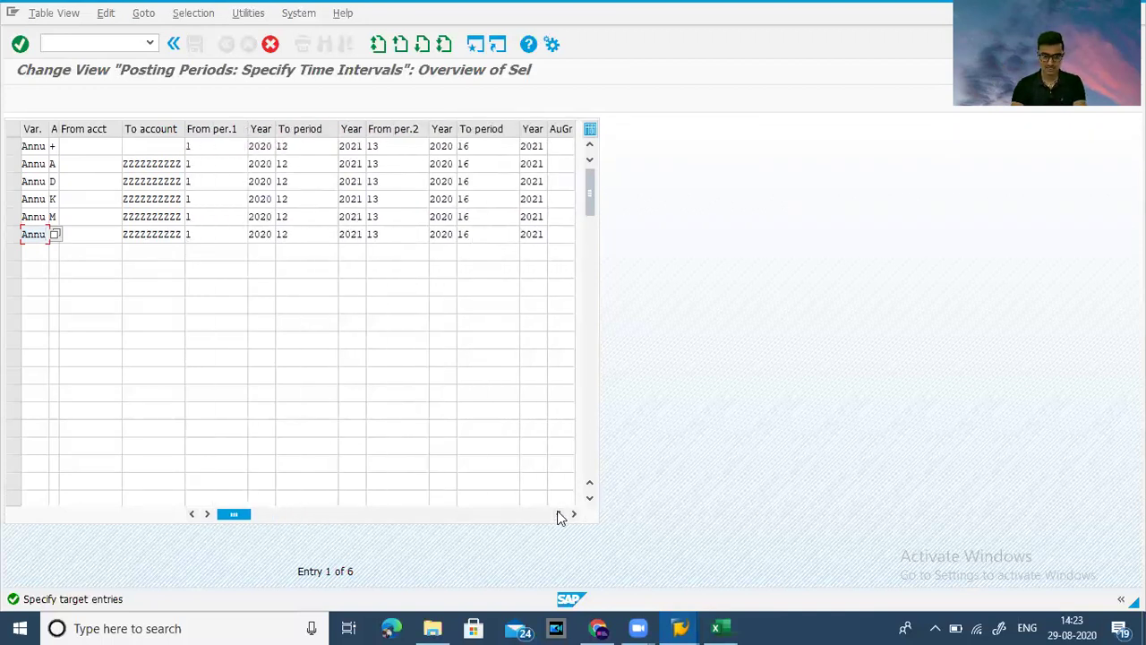
{"action": "left_click", "coordinate": [212, 100]}
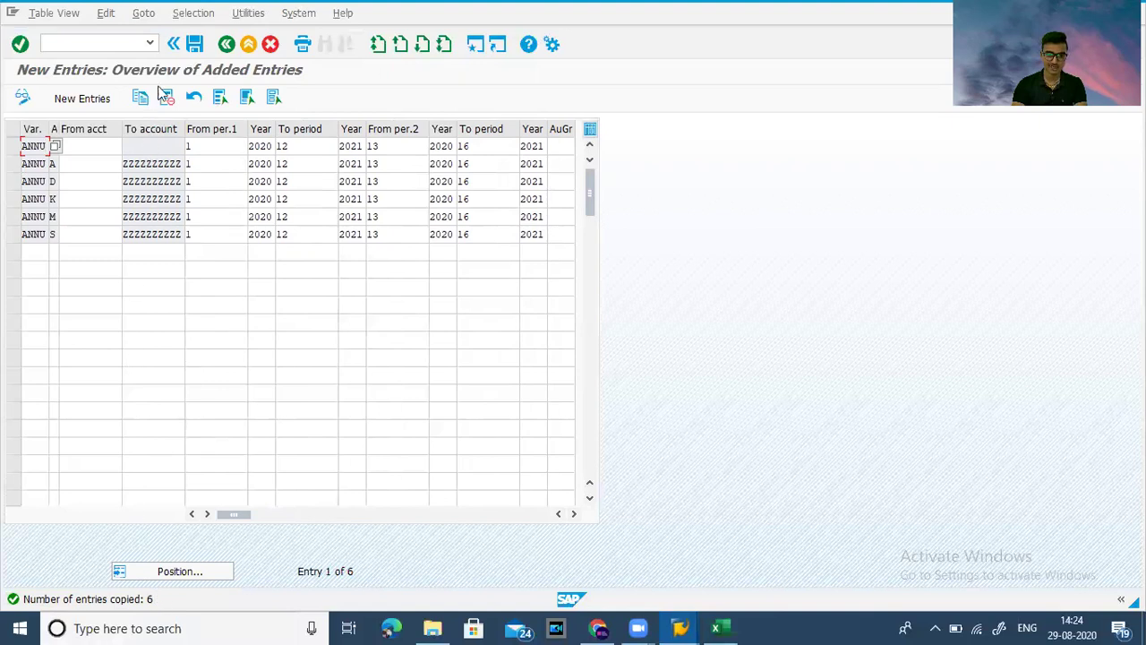
{"action": "left_click", "coordinate": [192, 54]}
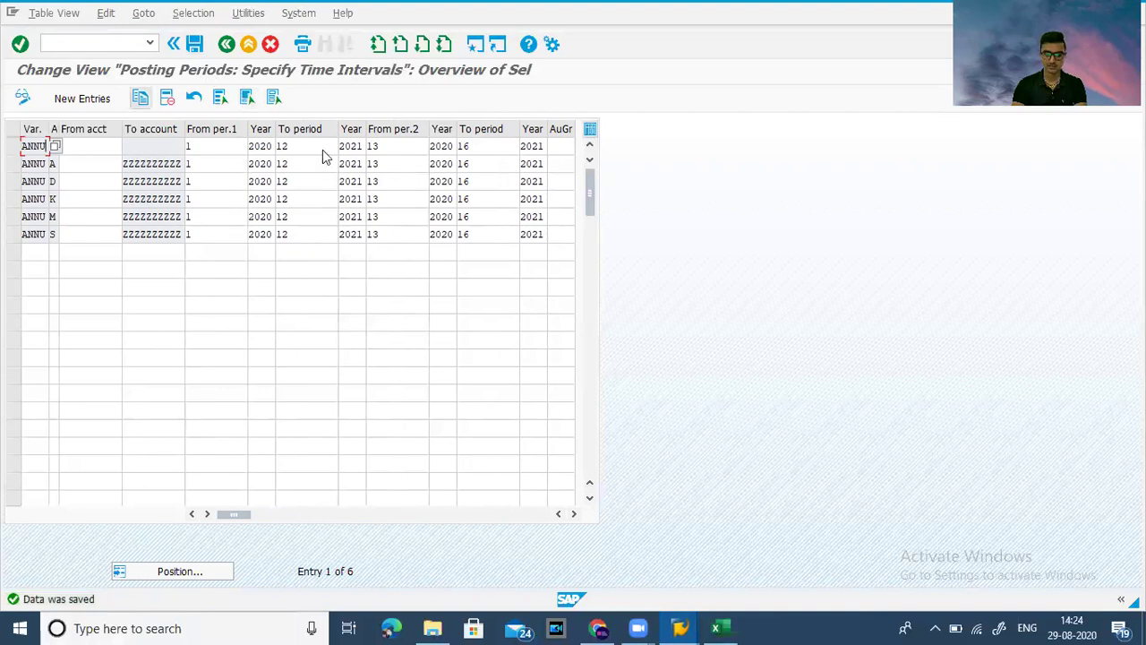
{"action": "left_click", "coordinate": [194, 46]}
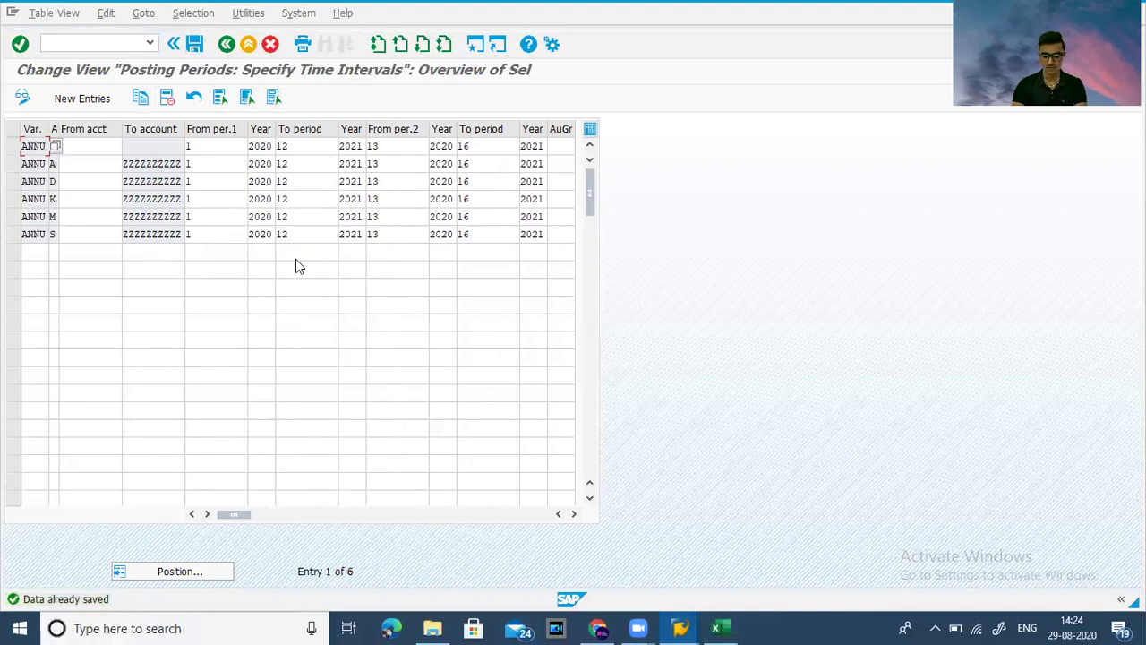
Step: Switch to the SAP Excel Master workbook and look up the transaction code for Define Field Status Variant
{"action": "key", "text": "alt+Tab"}
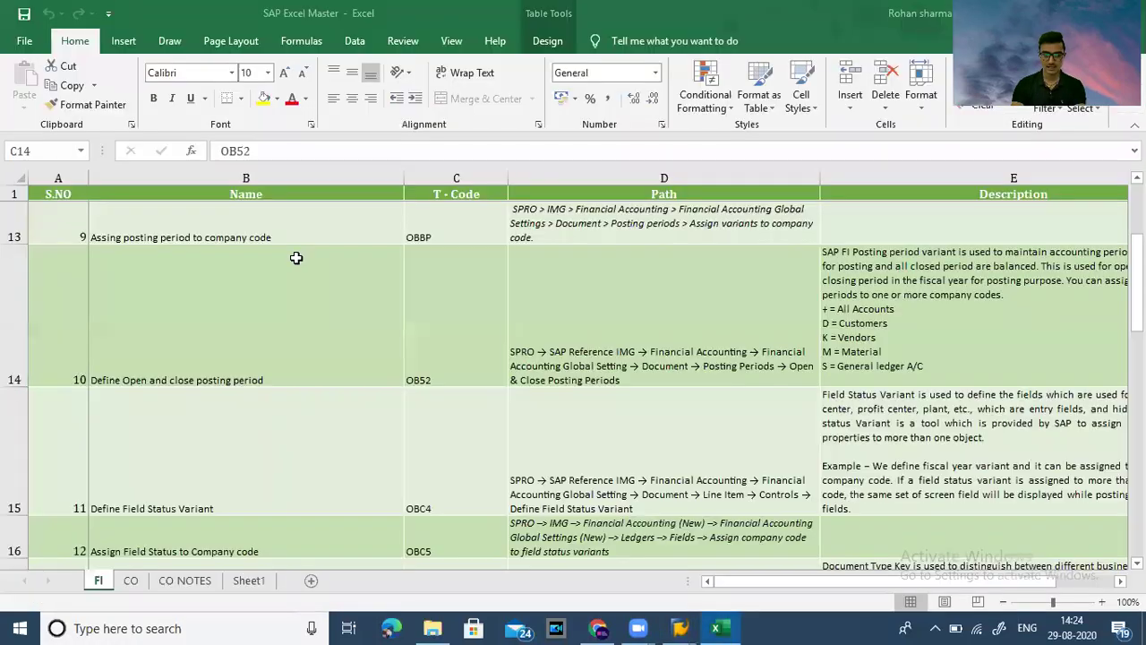
{"action": "key", "text": "Left"}
{"action": "key", "text": "Left"}
{"action": "left_click", "coordinate": [295, 258]}
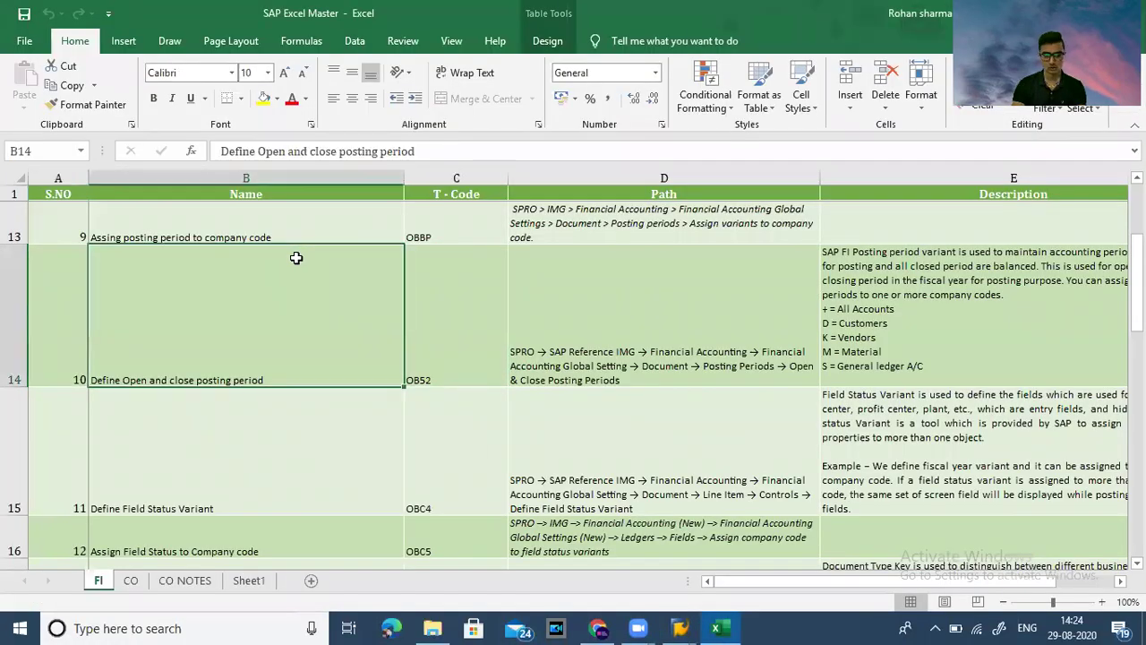
{"action": "key", "text": "Down"}
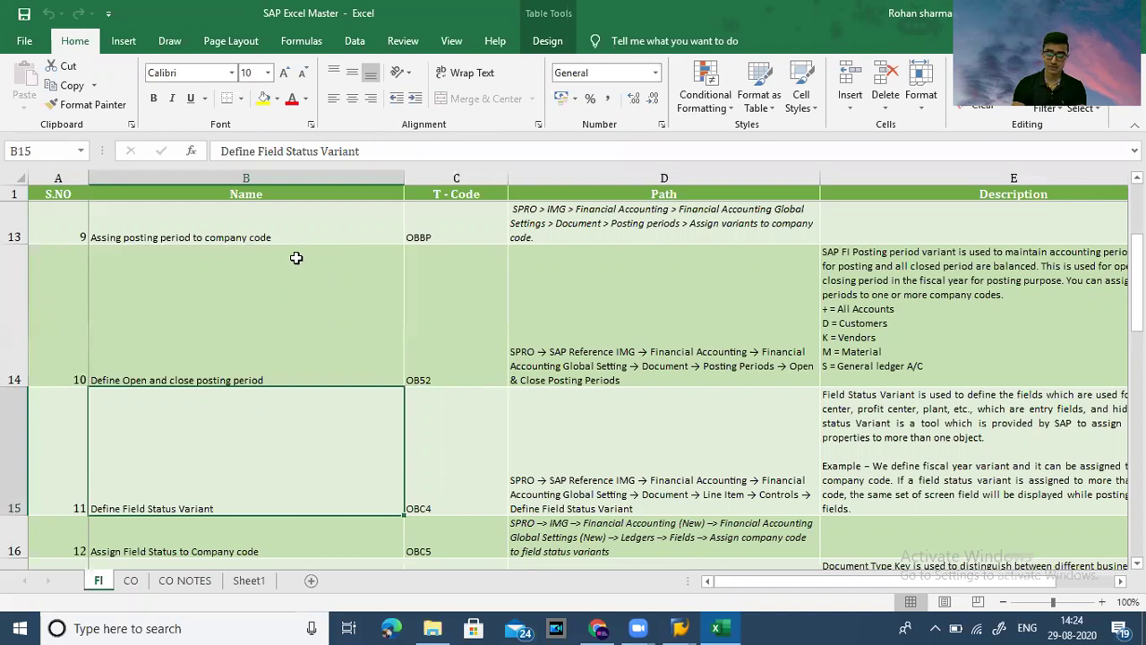
Step: Switch back to SAP and start transaction OBC4 for defining field status variants
{"action": "key", "text": "alt+Tab"}
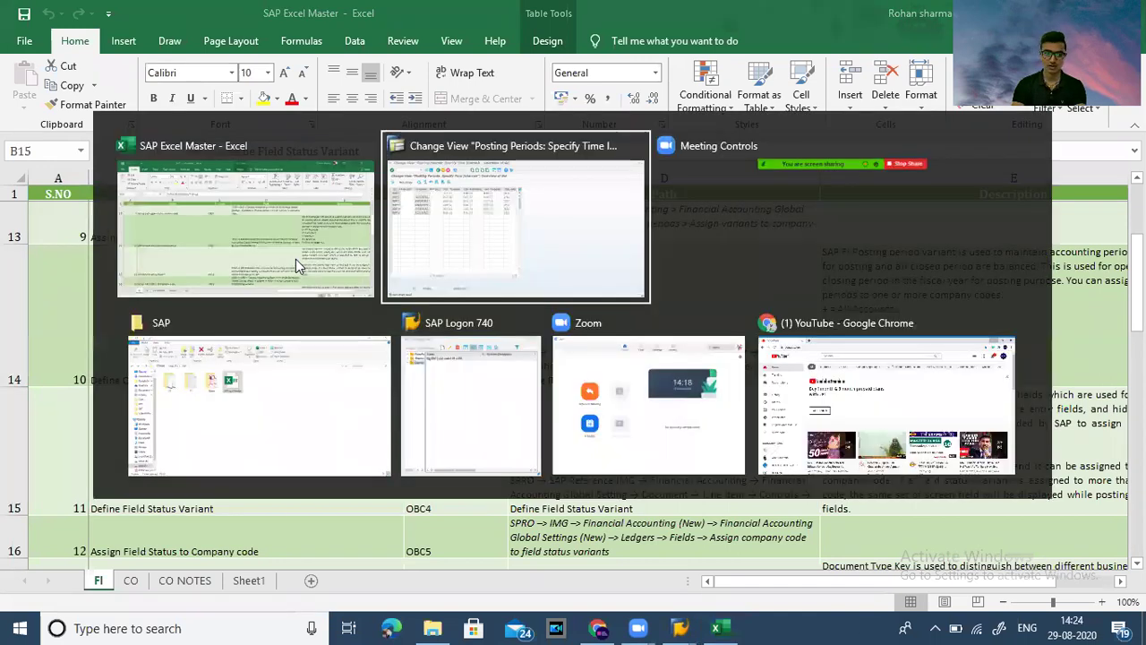
{"action": "left_click", "coordinate": [121, 44]}
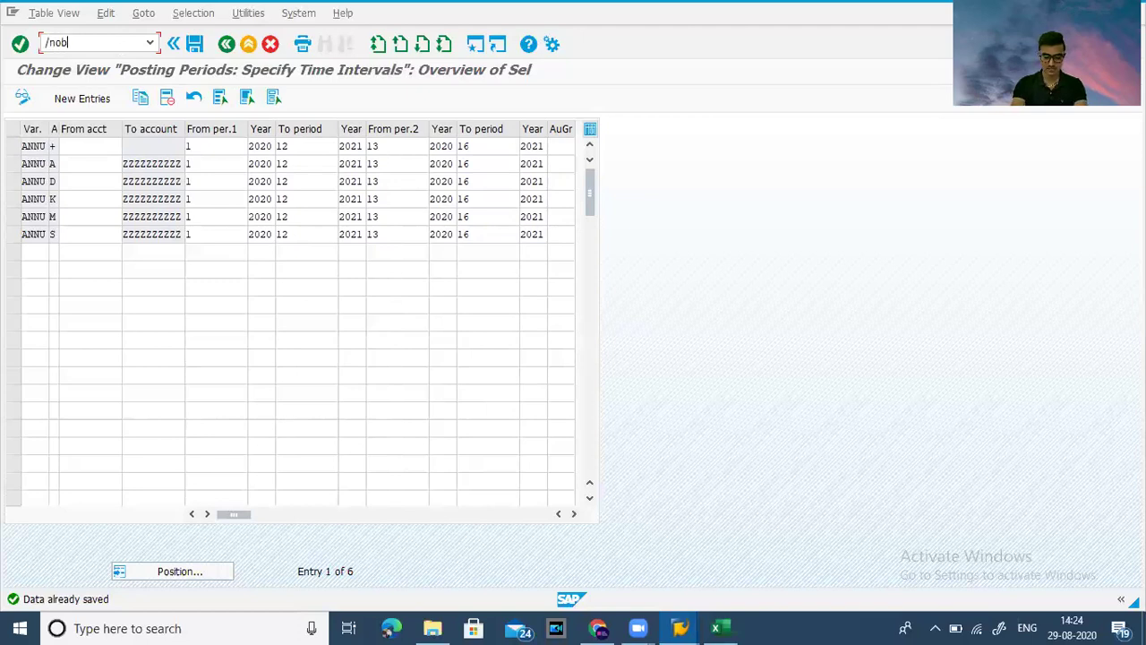
{"action": "key", "text": "Return"}
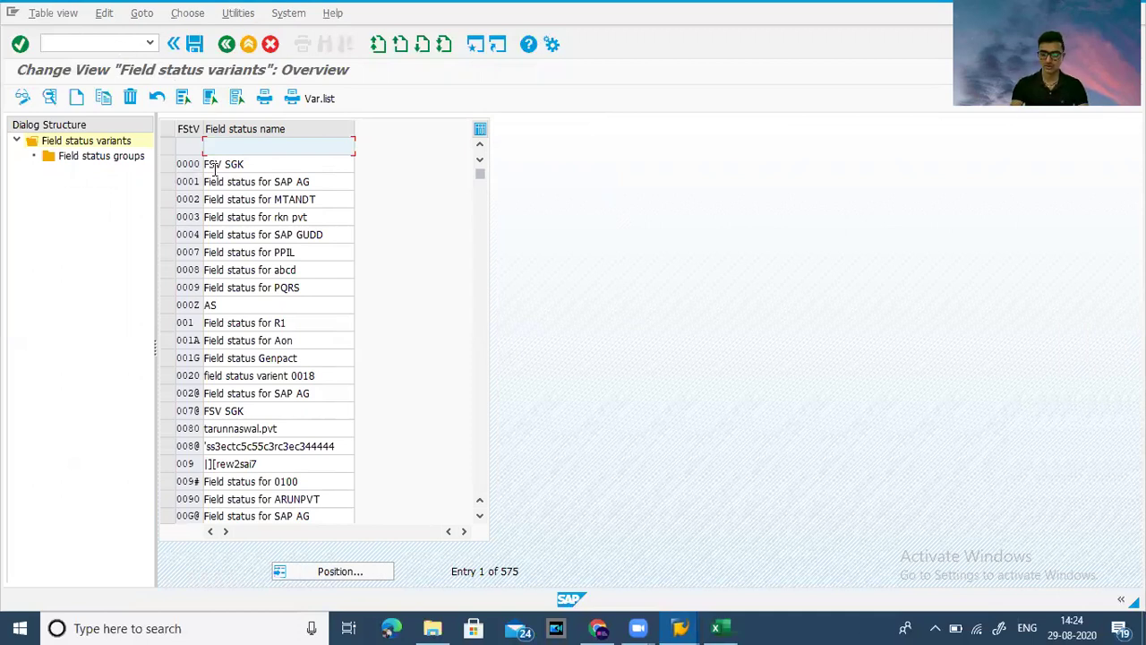
Step: View the field status groups of variant 0000, FSV SGK, and return to the variant overview
{"action": "left_click", "coordinate": [168, 164]}
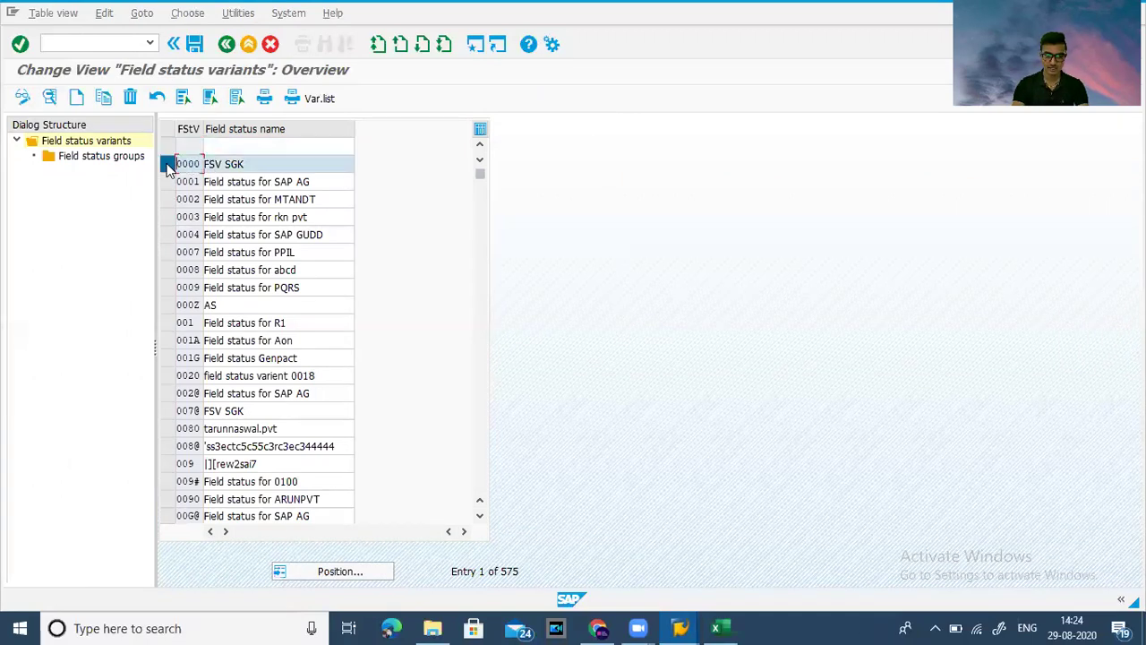
{"action": "double_click", "coordinate": [119, 160]}
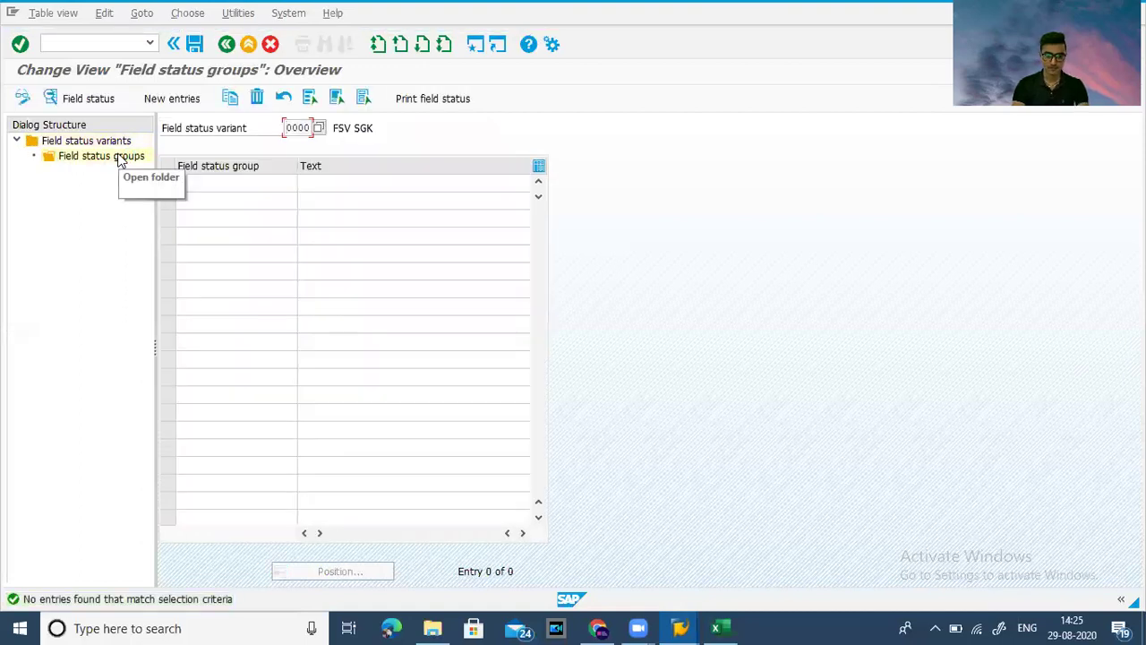
{"action": "key", "text": "F3"}
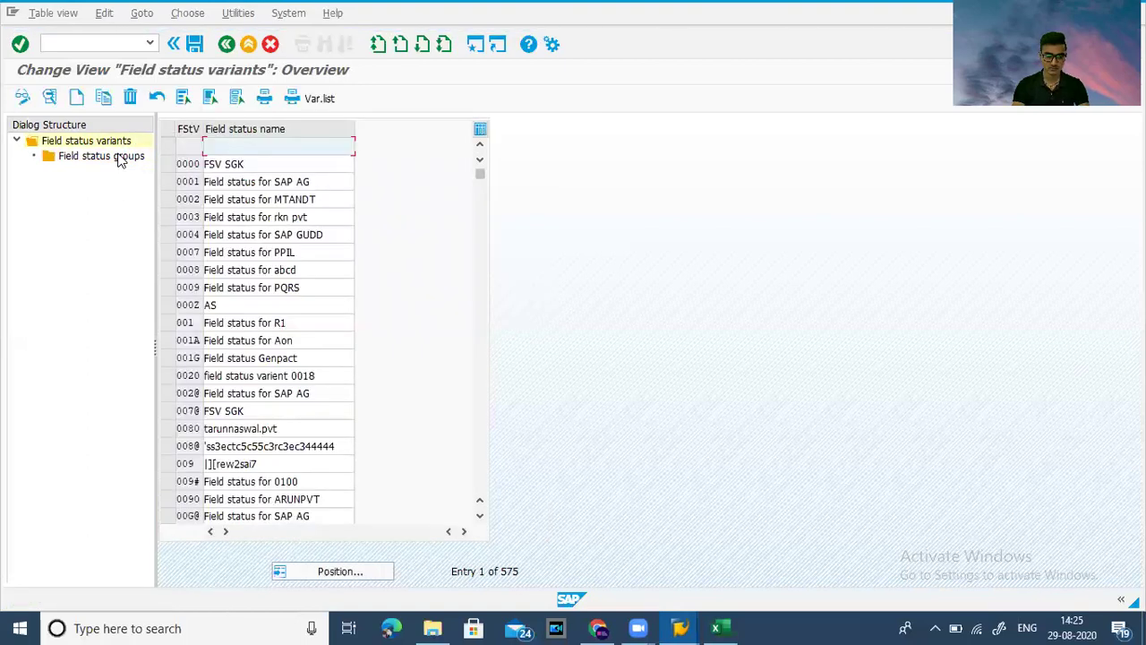
Step: Review the field status groups of variant 0001, Field status for SAP AG, and return to the variant overview
{"action": "left_click", "coordinate": [186, 181]}
{"action": "left_click", "coordinate": [167, 182]}
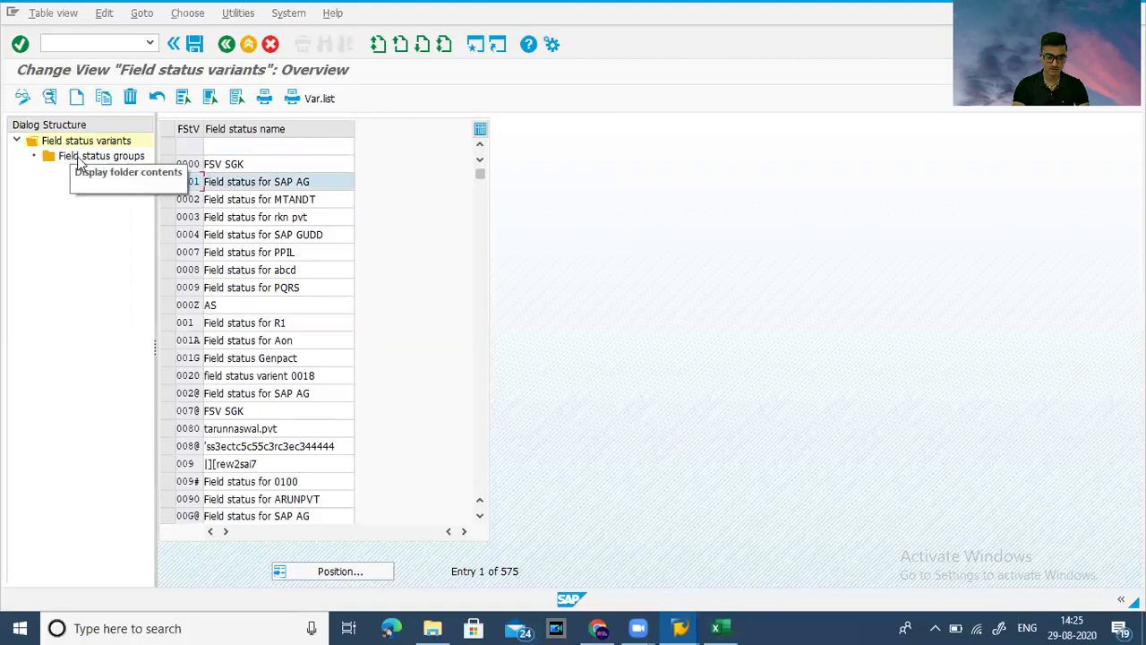
{"action": "double_click", "coordinate": [78, 159]}
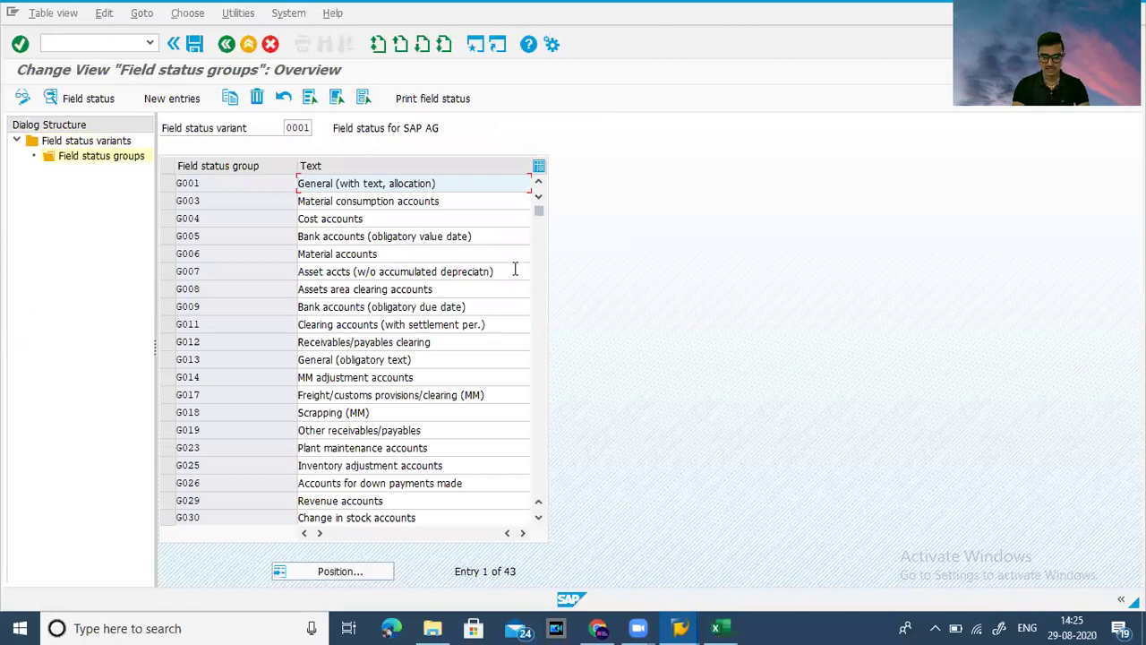
{"action": "left_click", "coordinate": [538, 518]}
{"action": "left_click", "coordinate": [538, 517]}
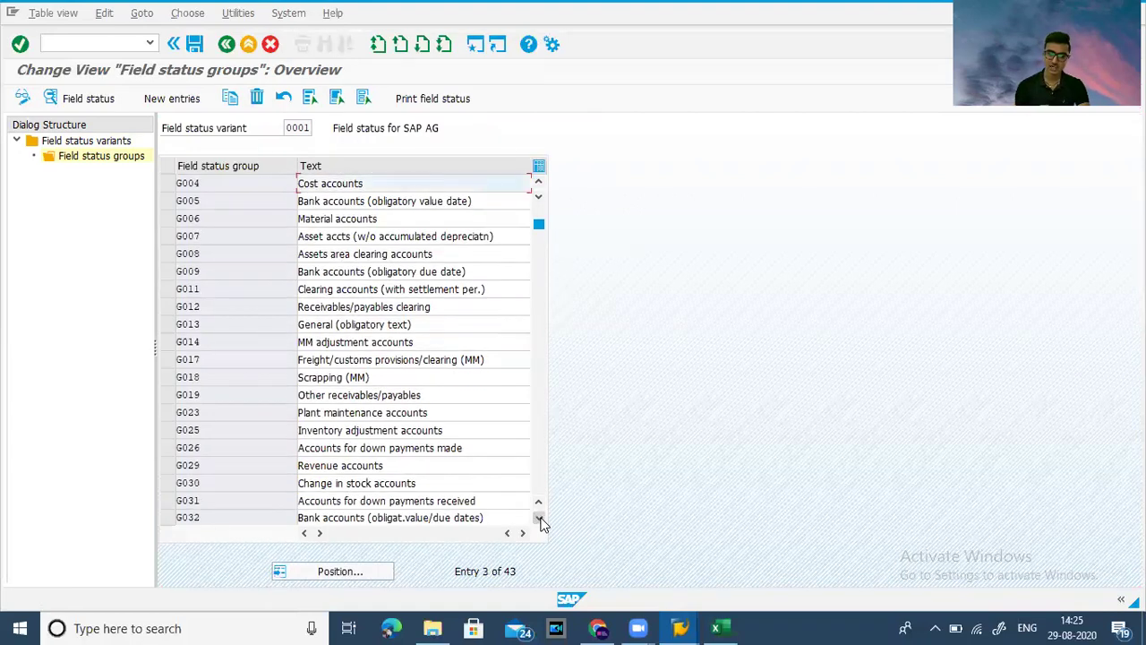
{"action": "left_click", "coordinate": [538, 517]}
{"action": "left_click", "coordinate": [538, 518]}
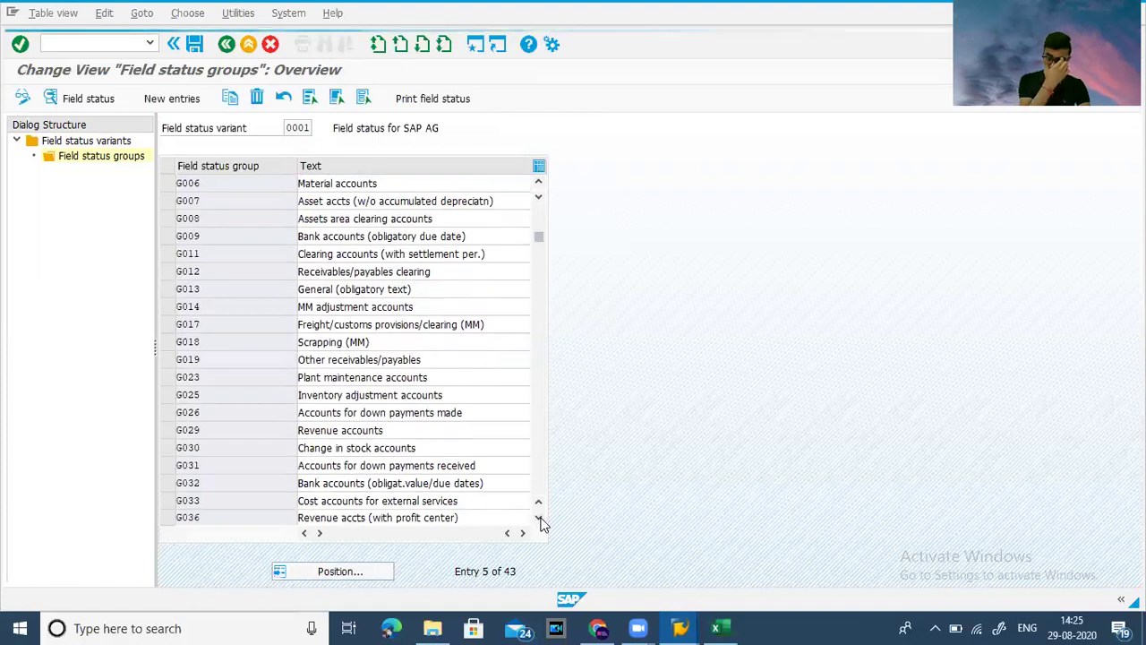
{"action": "left_click", "coordinate": [538, 517]}
{"action": "left_click", "coordinate": [538, 518]}
{"action": "left_click", "coordinate": [538, 518]}
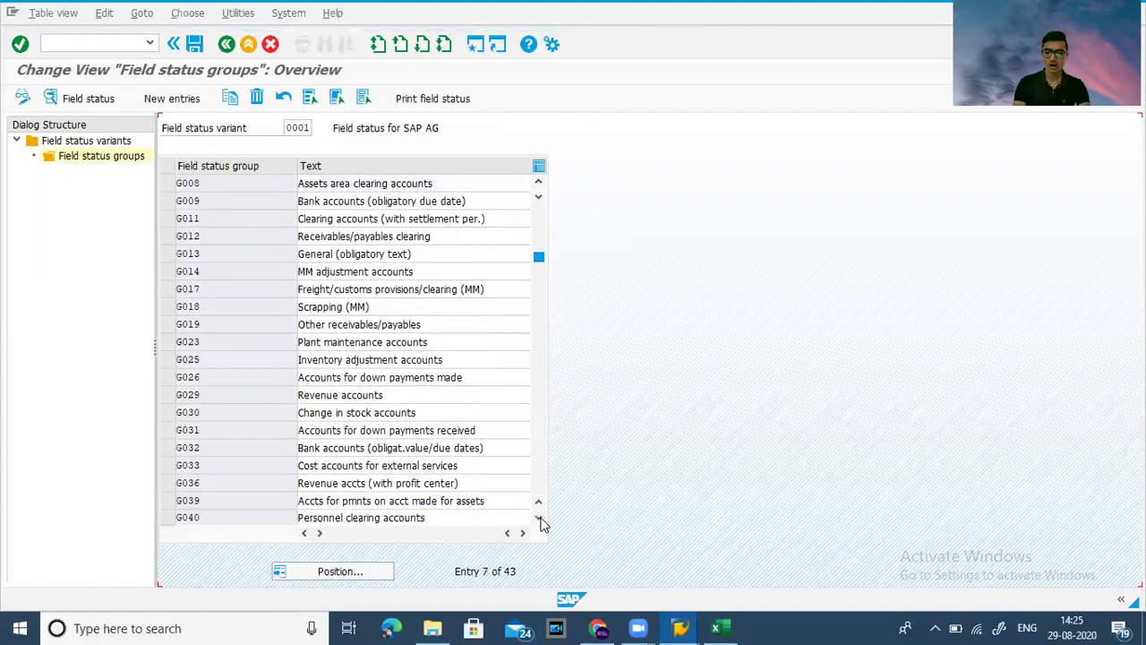
{"action": "left_click", "coordinate": [538, 518]}
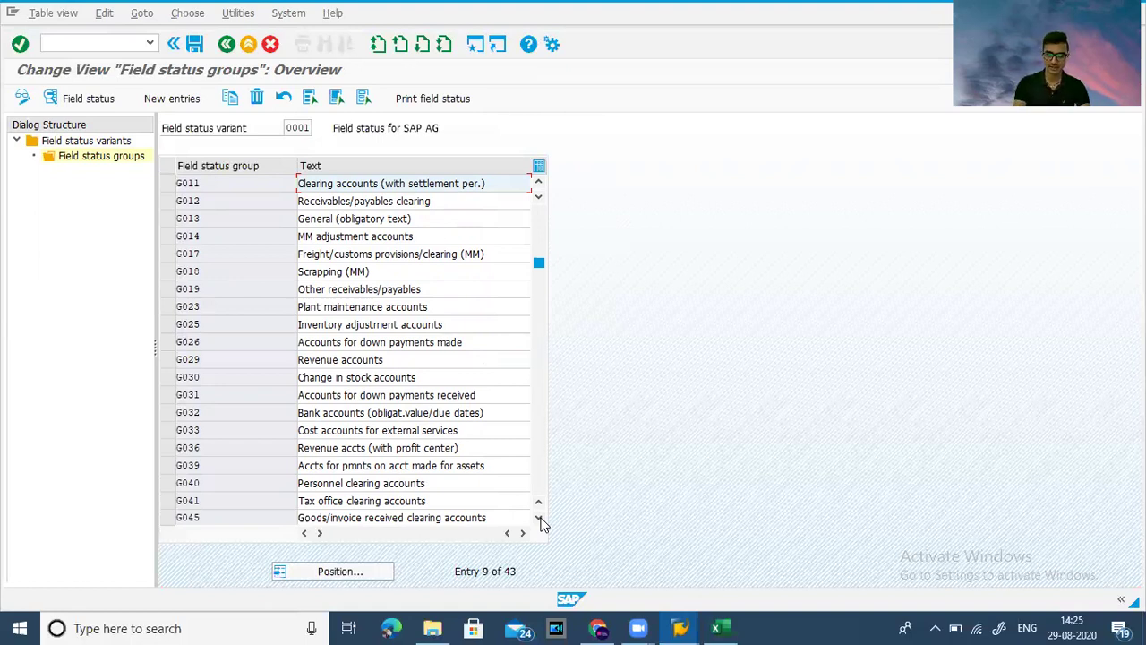
{"action": "key", "text": "F3"}
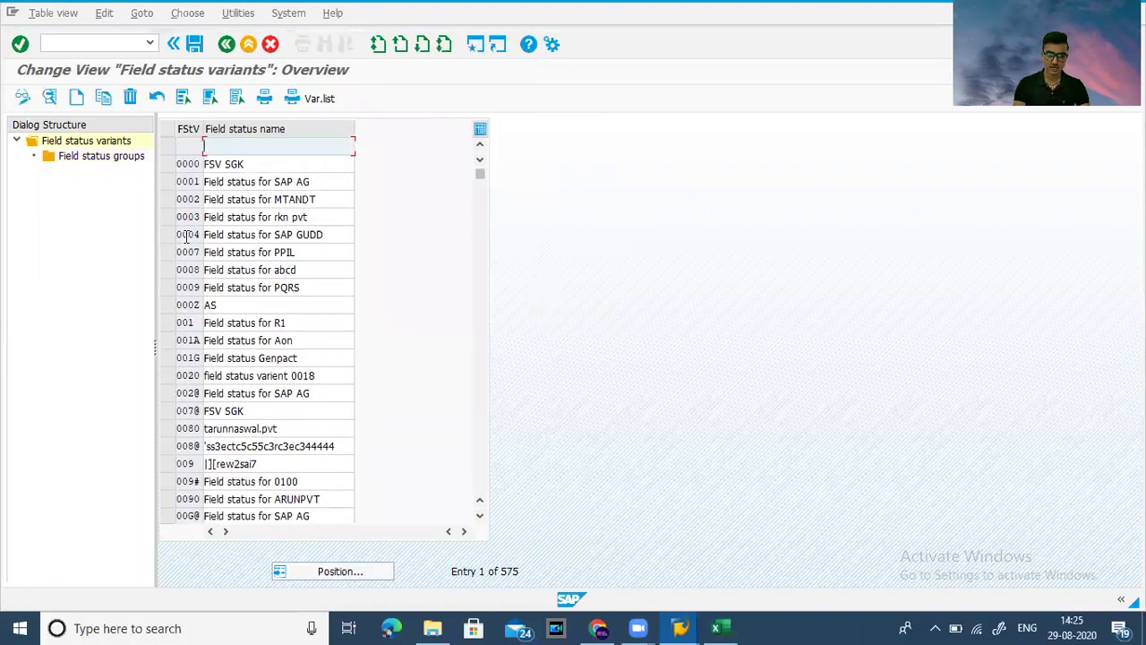
Step: Copy field status variant 0001 and set the variant key of the copy to Annu
{"action": "left_click", "coordinate": [167, 181]}
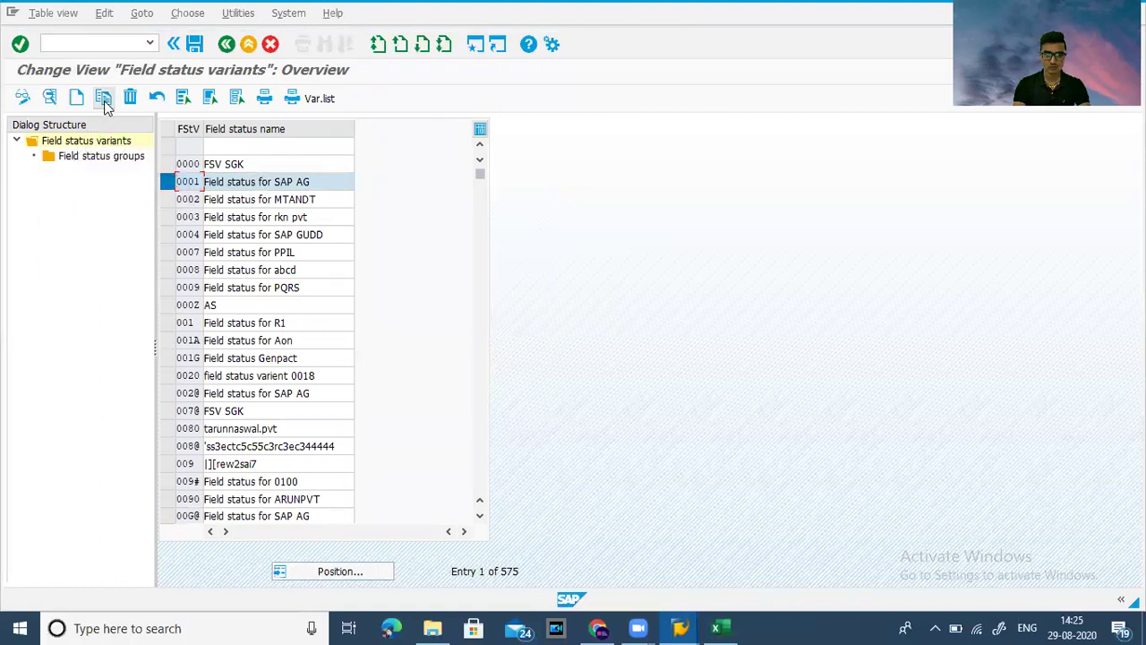
{"action": "left_click", "coordinate": [104, 99]}
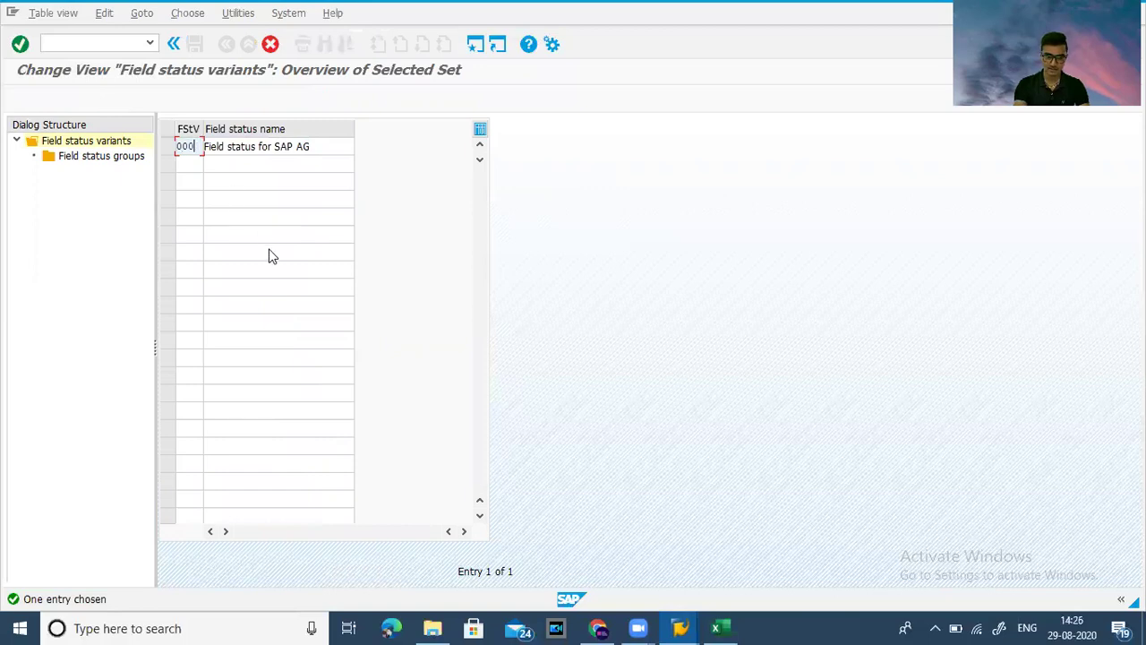
{"action": "key", "text": "BackSpace"}
{"action": "key", "text": "BackSpace"}
{"action": "key", "text": "BackSpace"}
{"action": "type", "text": "Annu"}
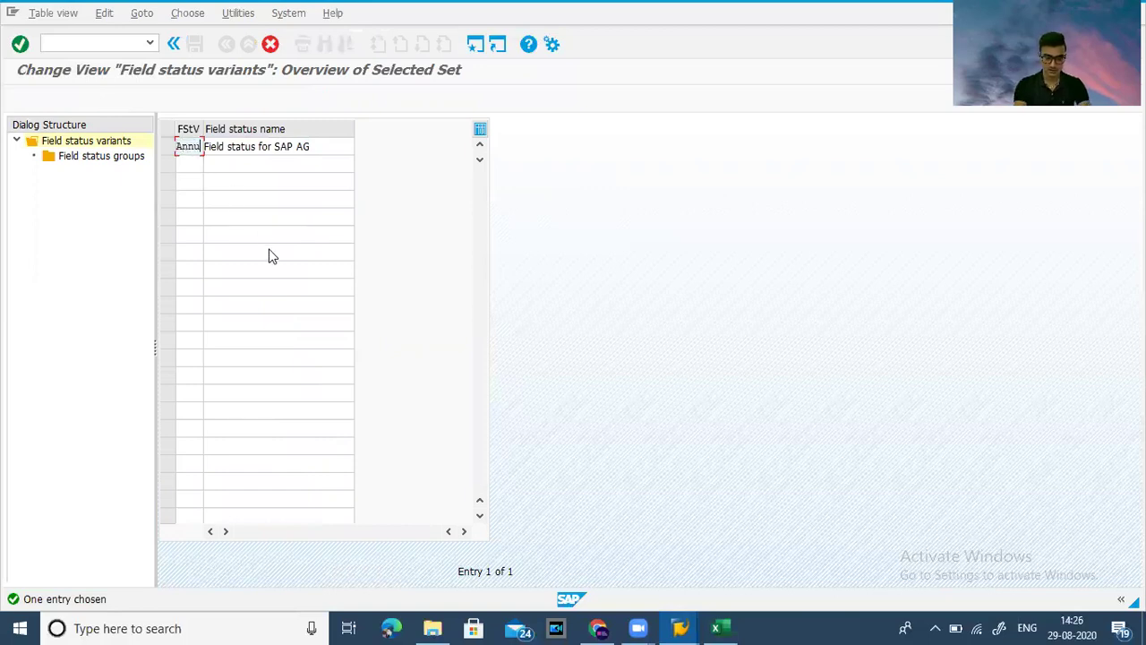
Step: Change the field status name of the copied variant to Field status for Annu
{"action": "left_click", "coordinate": [313, 148]}
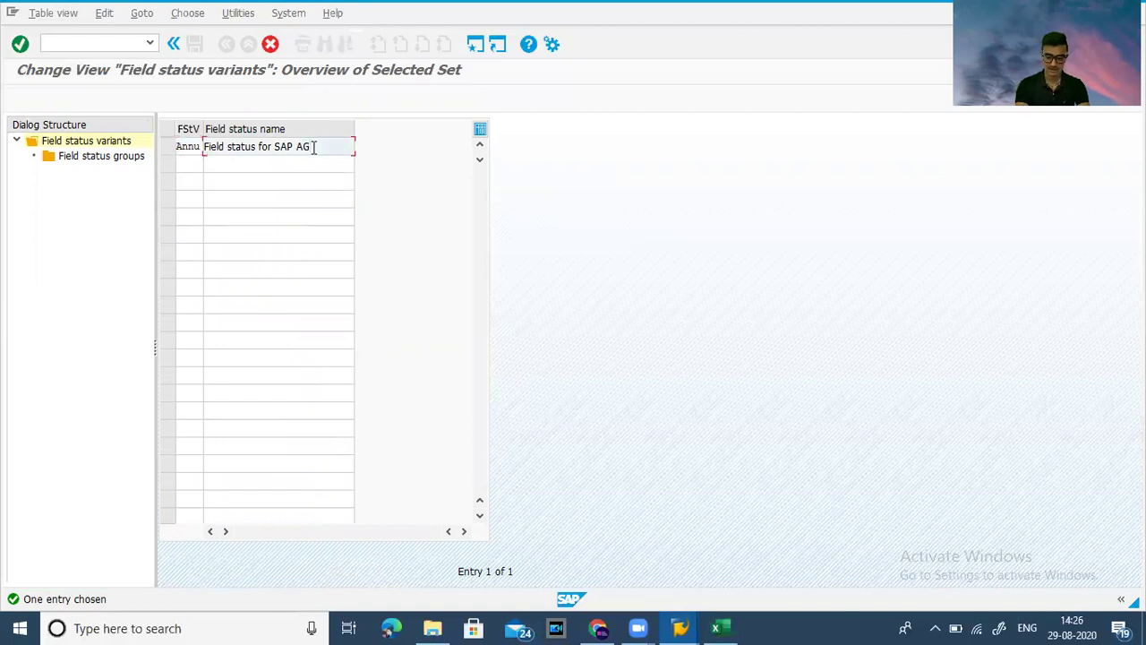
{"action": "key", "text": "BackSpace"}
{"action": "key", "text": "BackSpace"}
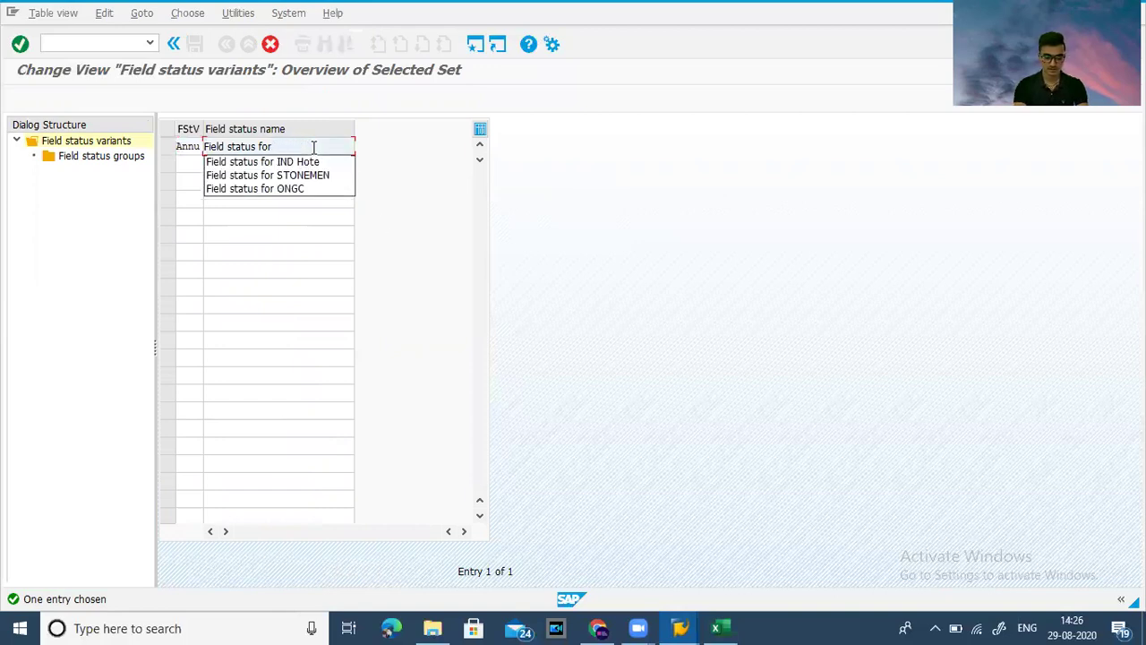
{"action": "type", "text": "Annu"}
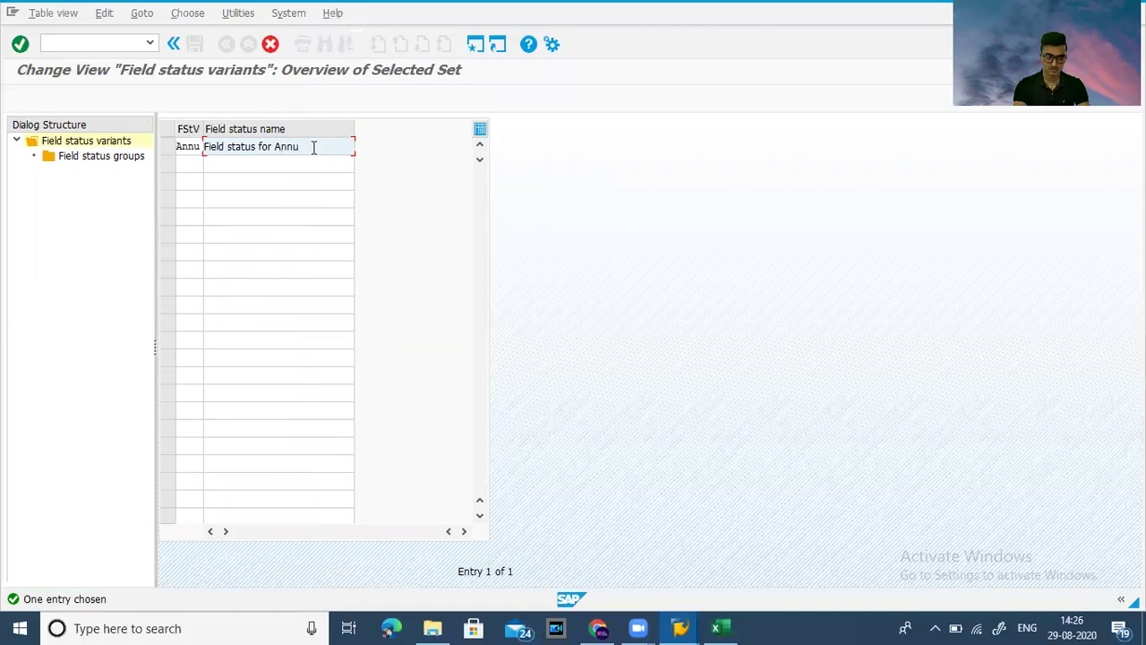
Step: Complete the copy of the Annu field status variant, including all dependent entries
{"action": "key", "text": "Return"}
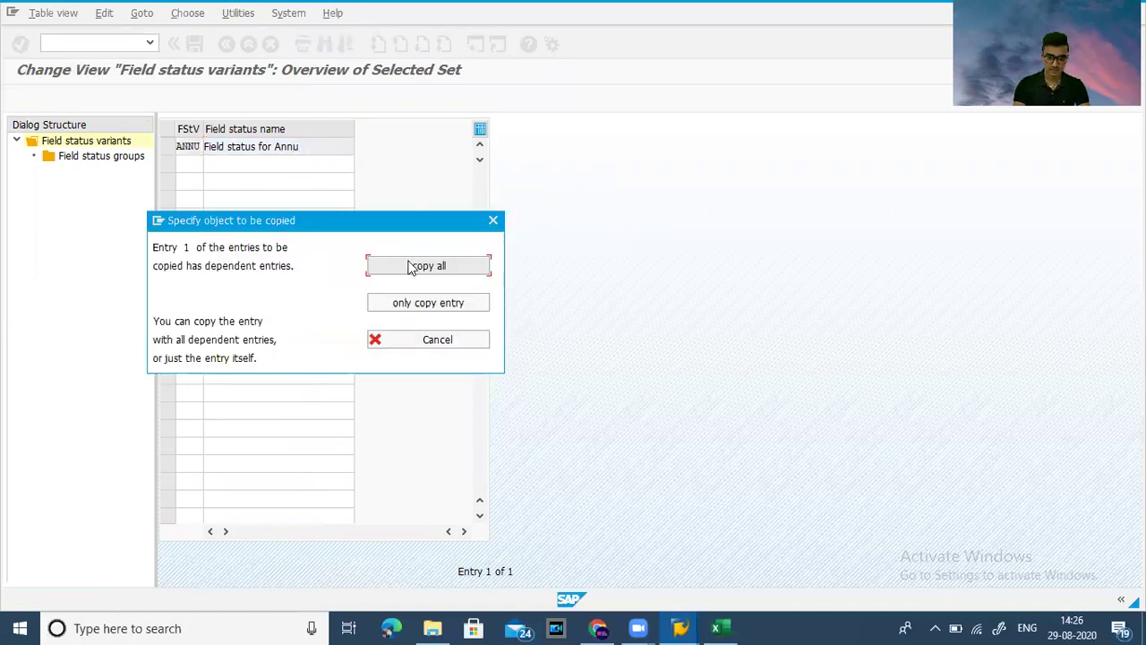
{"action": "left_click", "coordinate": [433, 269]}
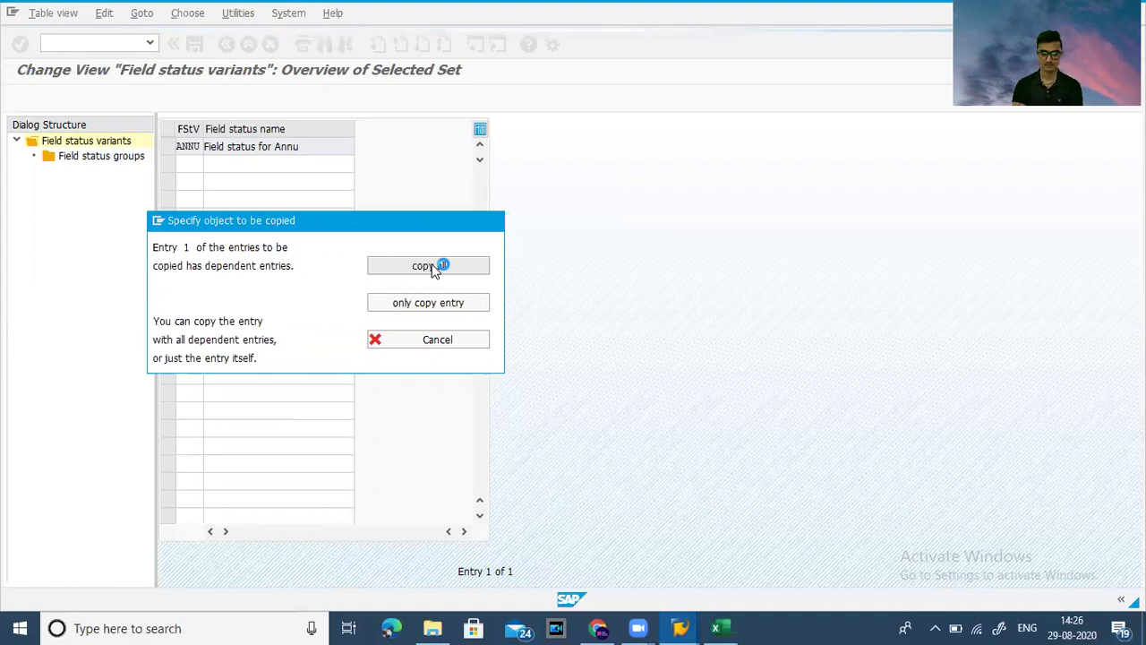
{"action": "key", "text": "Return"}
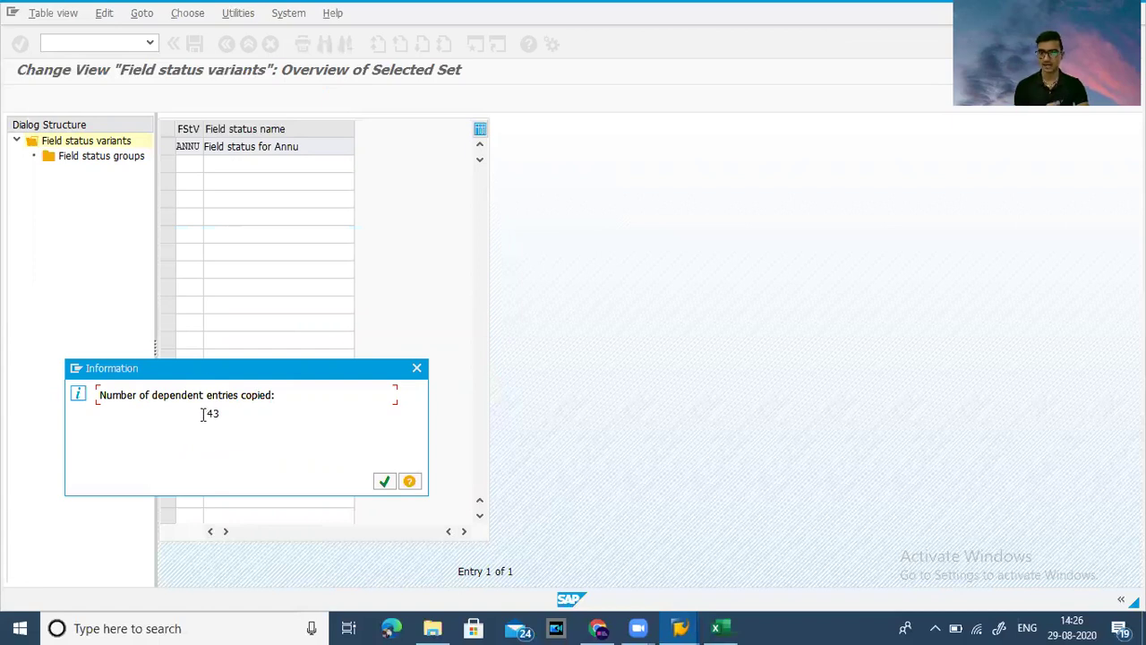
{"action": "left_click", "coordinate": [385, 483]}
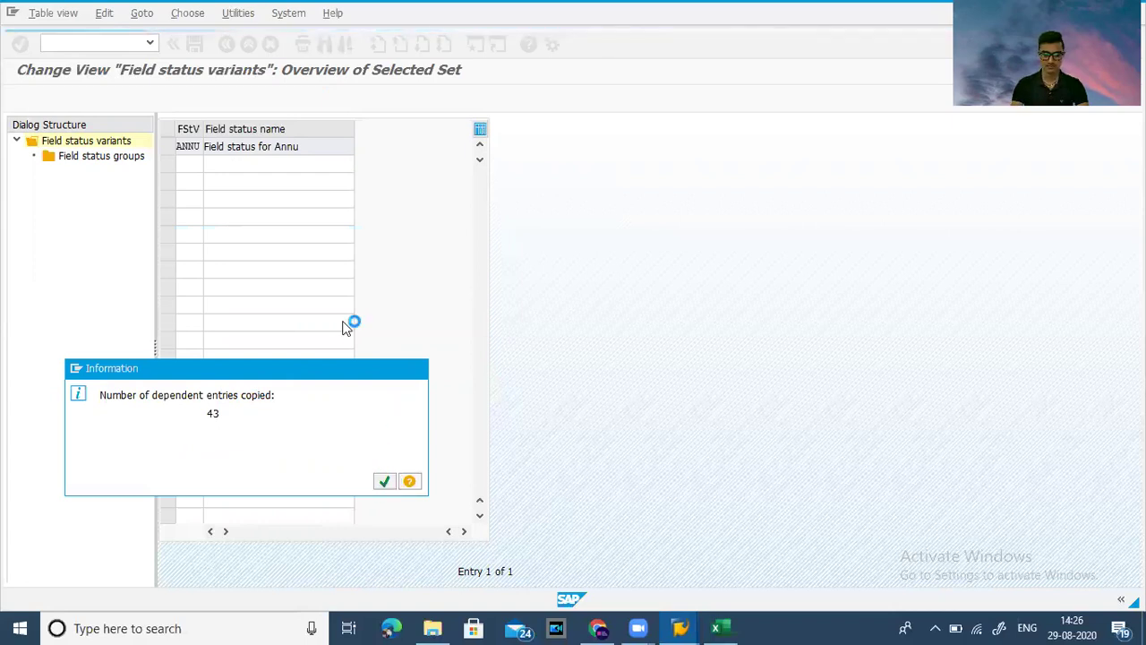
{"action": "key", "text": "Return"}
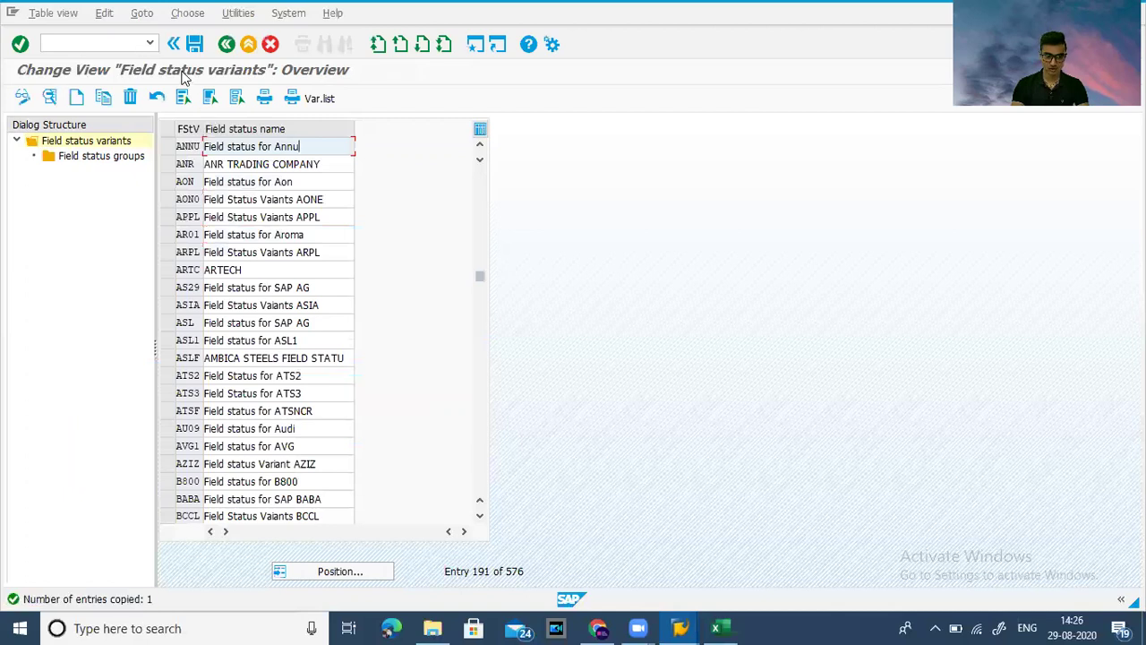
Step: Save the new Annu field status variant and open its field status groups
{"action": "left_click", "coordinate": [193, 45]}
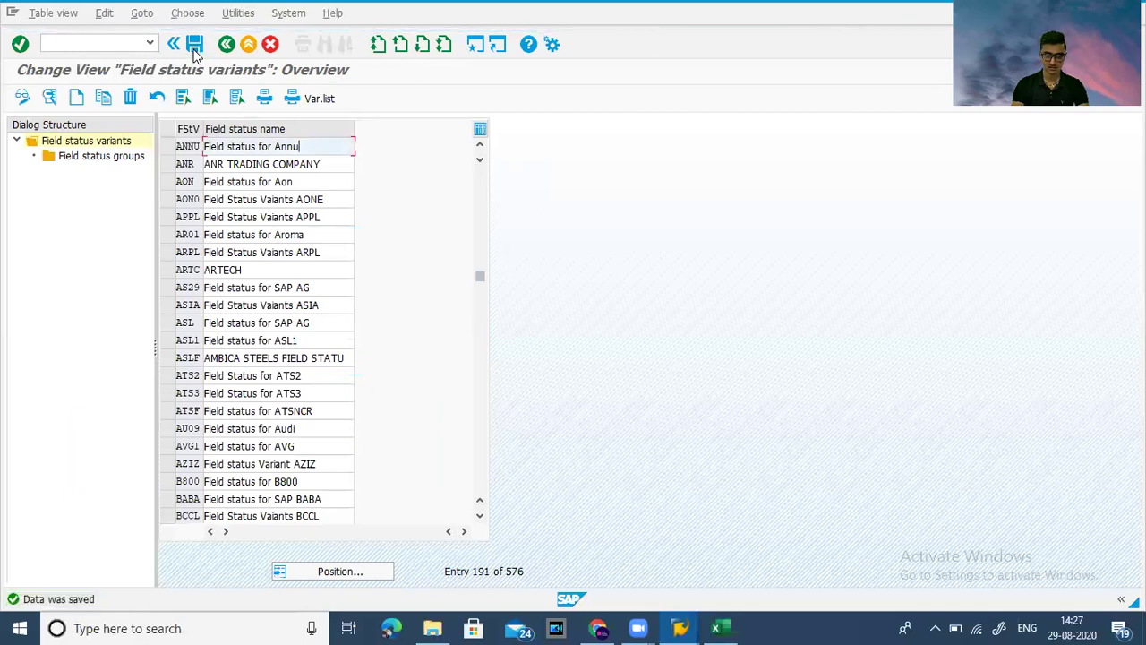
{"action": "left_click", "coordinate": [194, 45]}
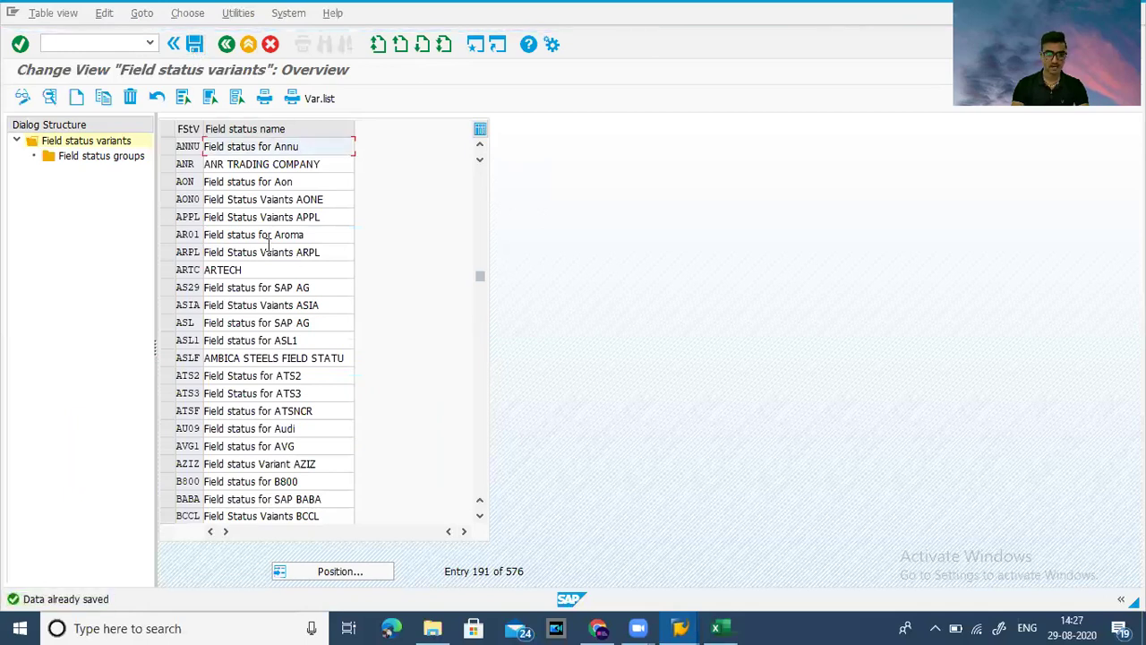
{"action": "left_click", "coordinate": [170, 150]}
{"action": "double_click", "coordinate": [87, 157]}
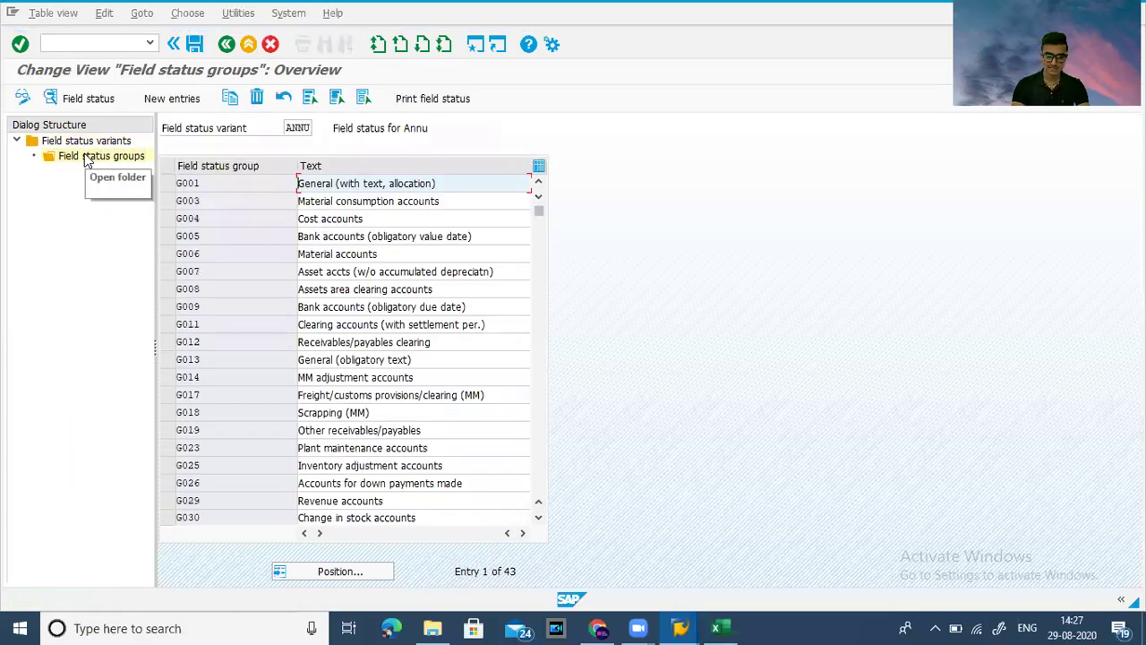
Step: In the general data of field status group G001, set the Text field to optional entry
{"action": "double_click", "coordinate": [192, 184]}
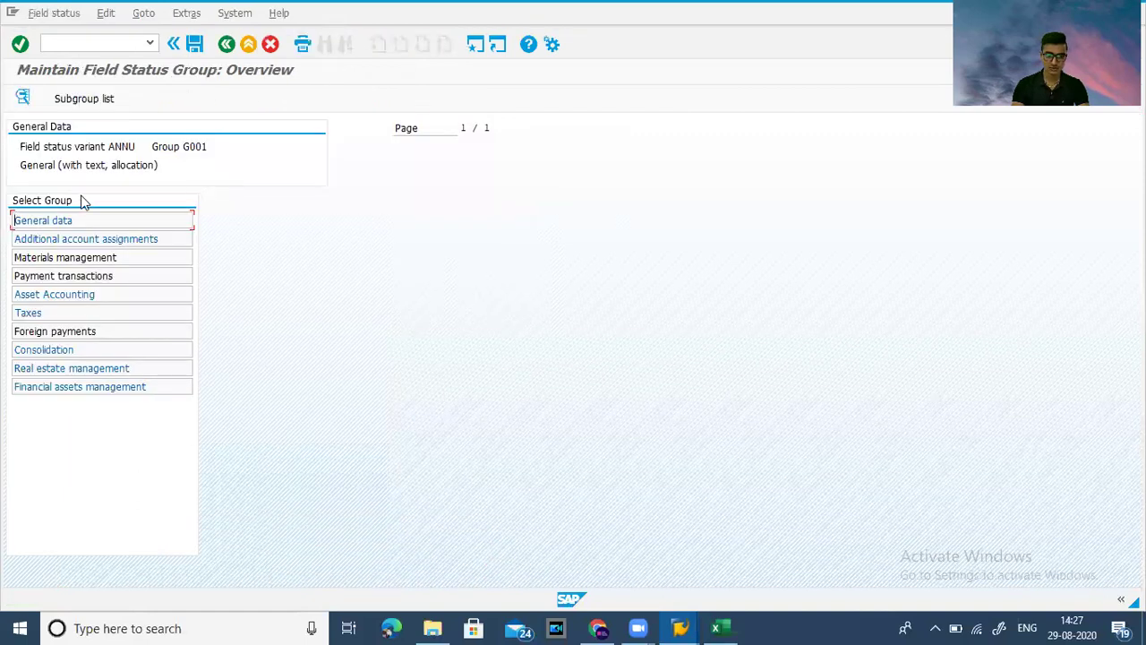
{"action": "double_click", "coordinate": [78, 224]}
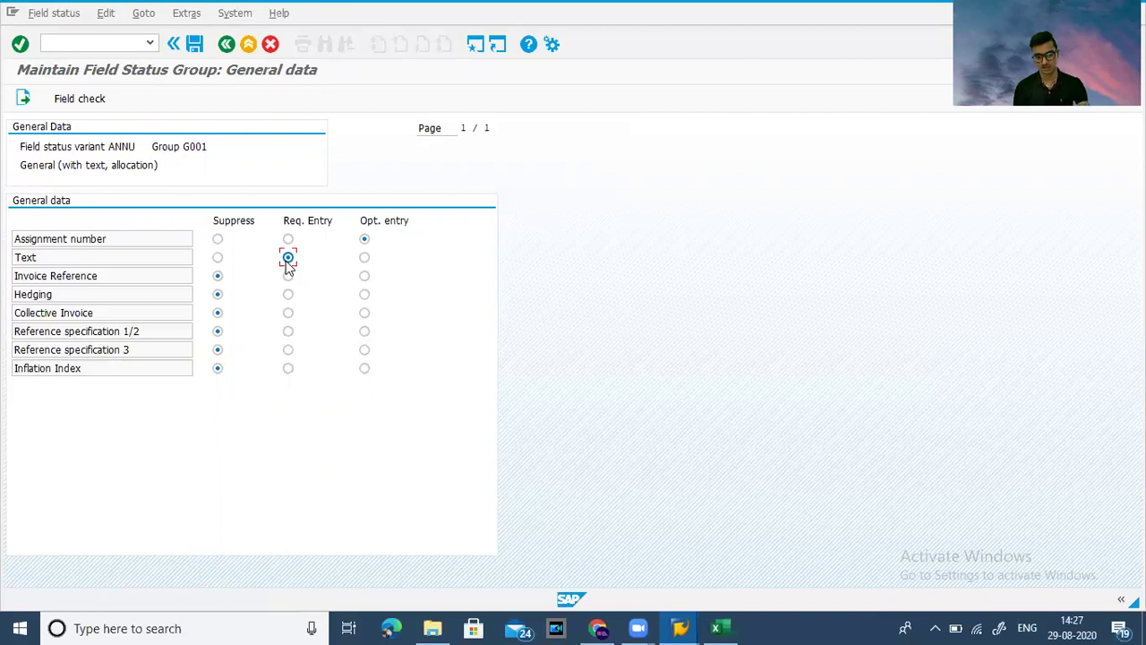
{"action": "left_click", "coordinate": [363, 259]}
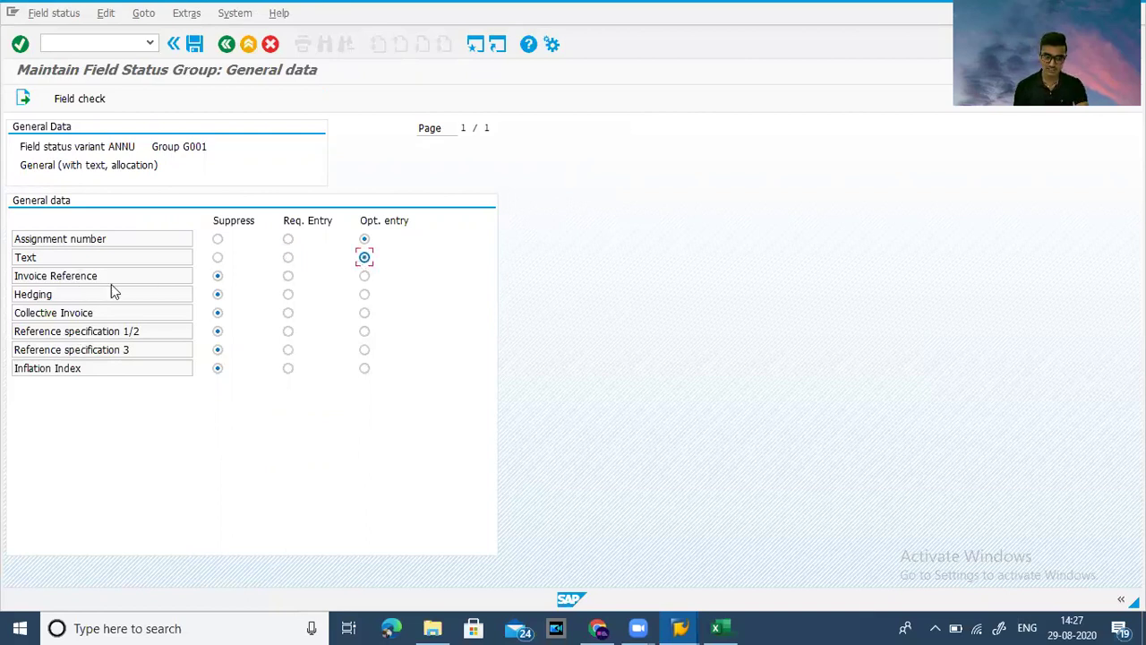
{"action": "key", "text": "F3"}
Step: Review the additional account assignments and tax fields of group G001, return to the group list and save
{"action": "double_click", "coordinate": [94, 240]}
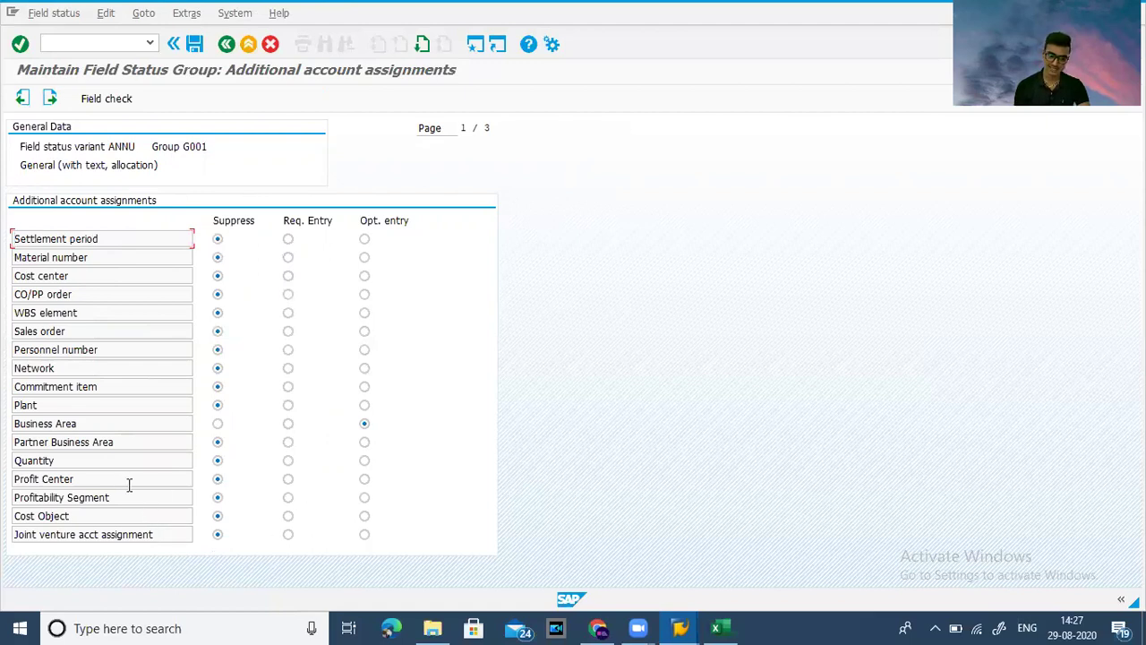
{"action": "key", "text": "F3"}
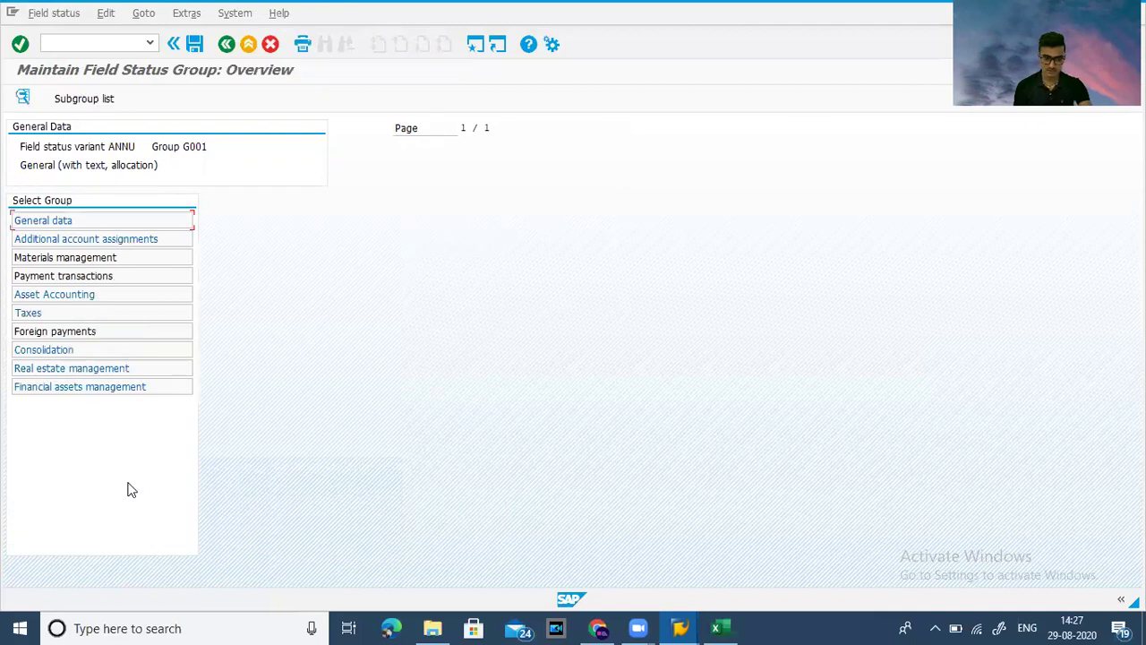
{"action": "double_click", "coordinate": [37, 314]}
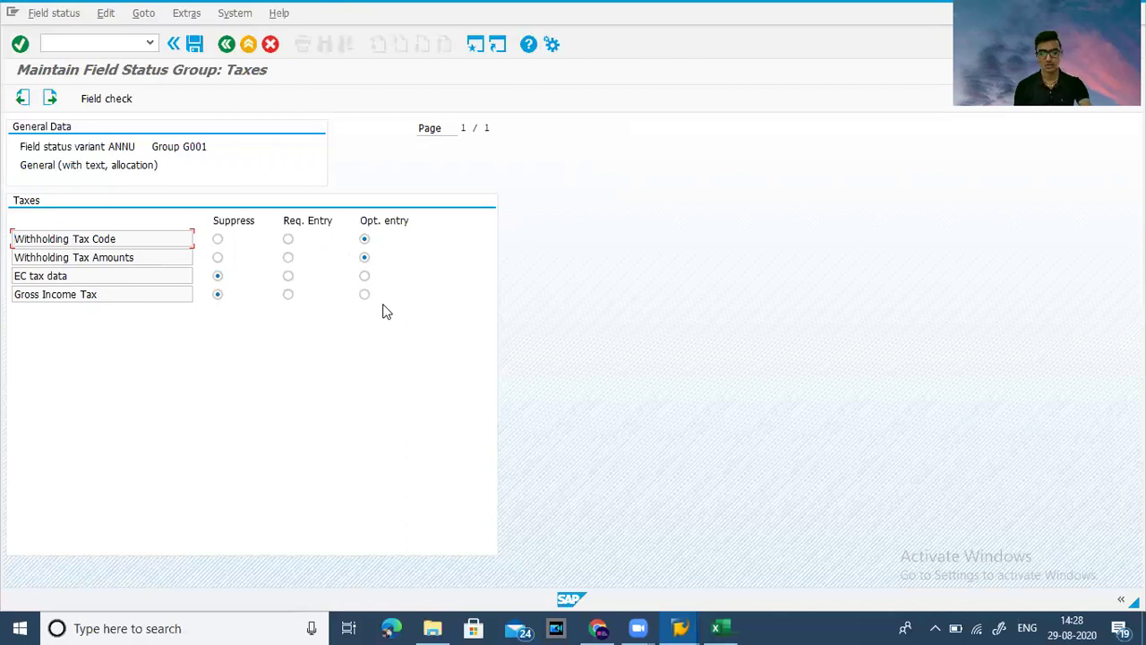
{"action": "key", "text": "F3"}
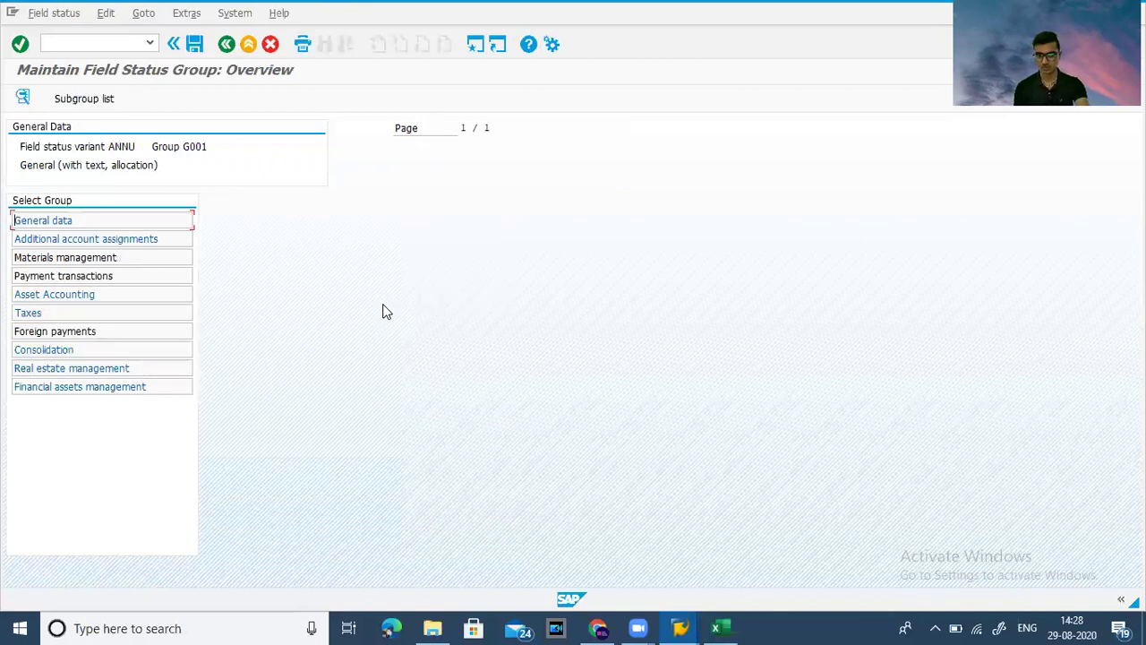
{"action": "key", "text": "F3"}
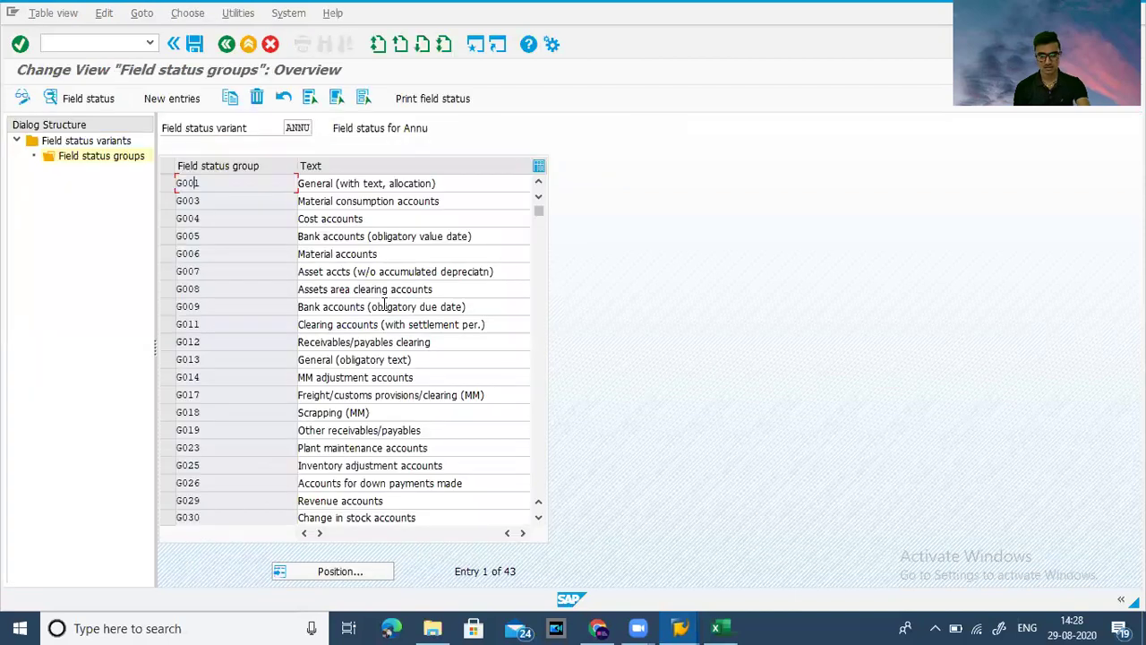
{"action": "left_click", "coordinate": [197, 51]}
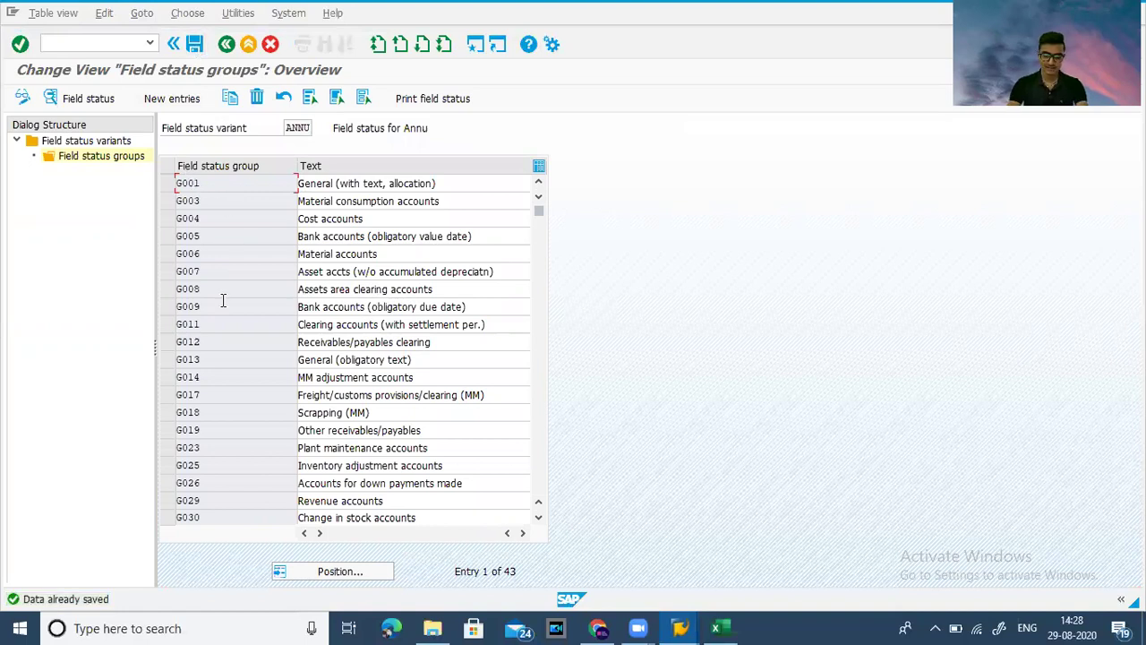
Step: Switch to the SAP Excel Master workbook and look up the transaction code for assigning field status to company code
{"action": "key", "text": "alt+Tab"}
{"action": "key", "text": "Down"}
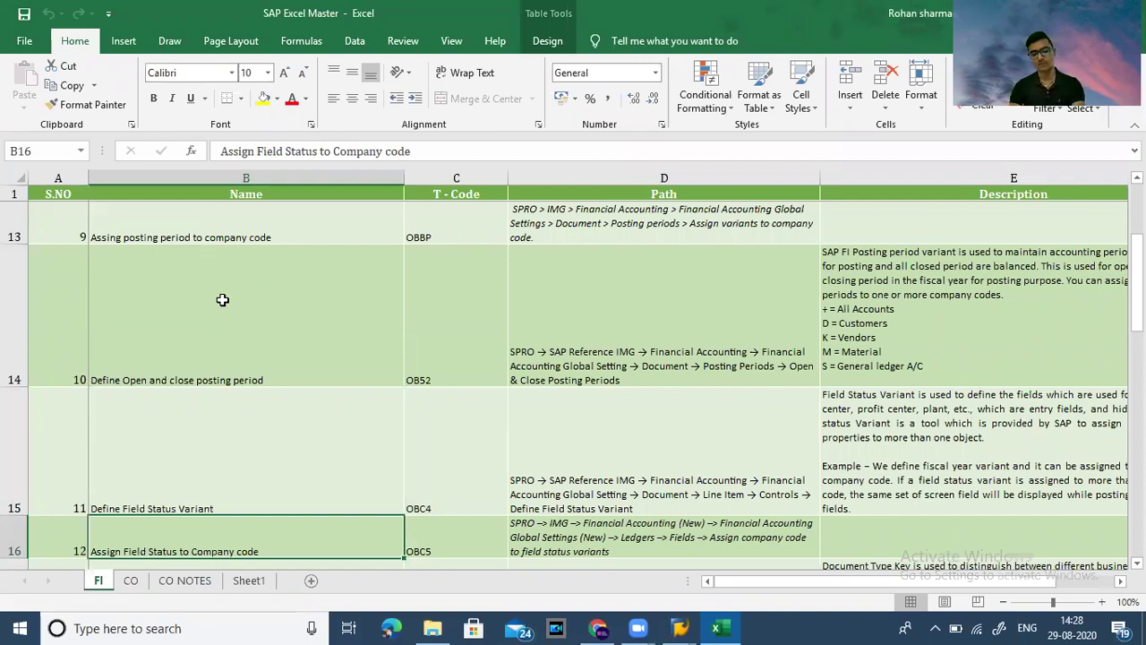
{"action": "key", "text": "alt+Tab"}
{"action": "key", "text": "alt+Tab"}
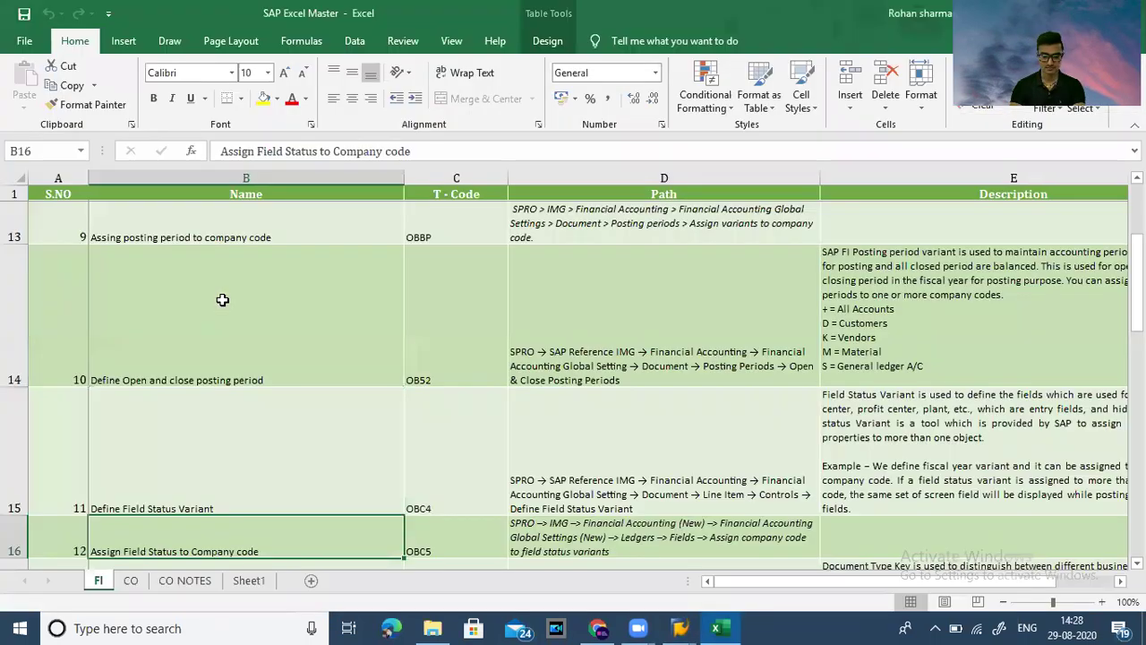
Step: Switch back to SAP and open transaction OBC5 for assigning company codes to field status variants
{"action": "key", "text": "alt+Tab"}
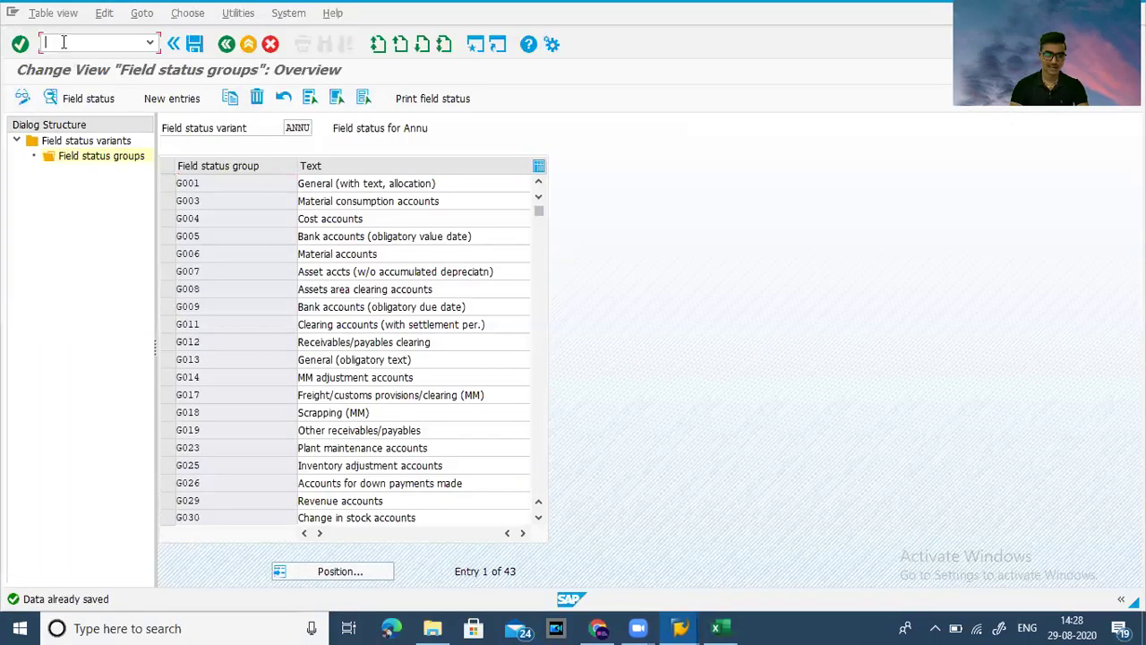
{"action": "type", "text": "/n"}
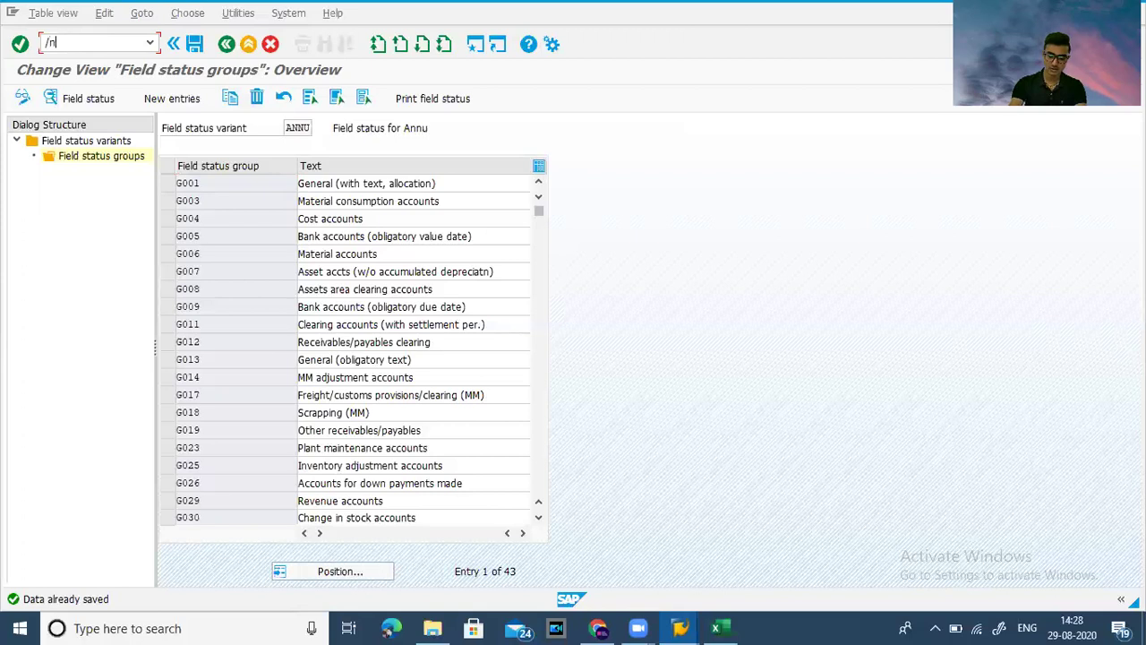
{"action": "type", "text": "obc5"}
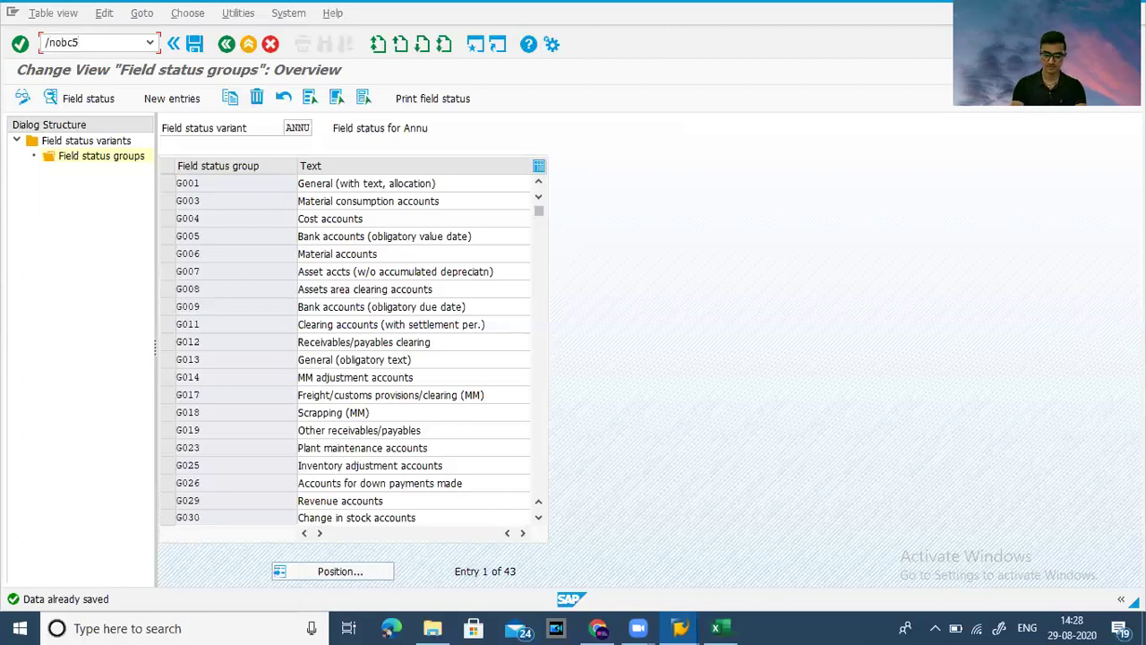
{"action": "key", "text": "Return"}
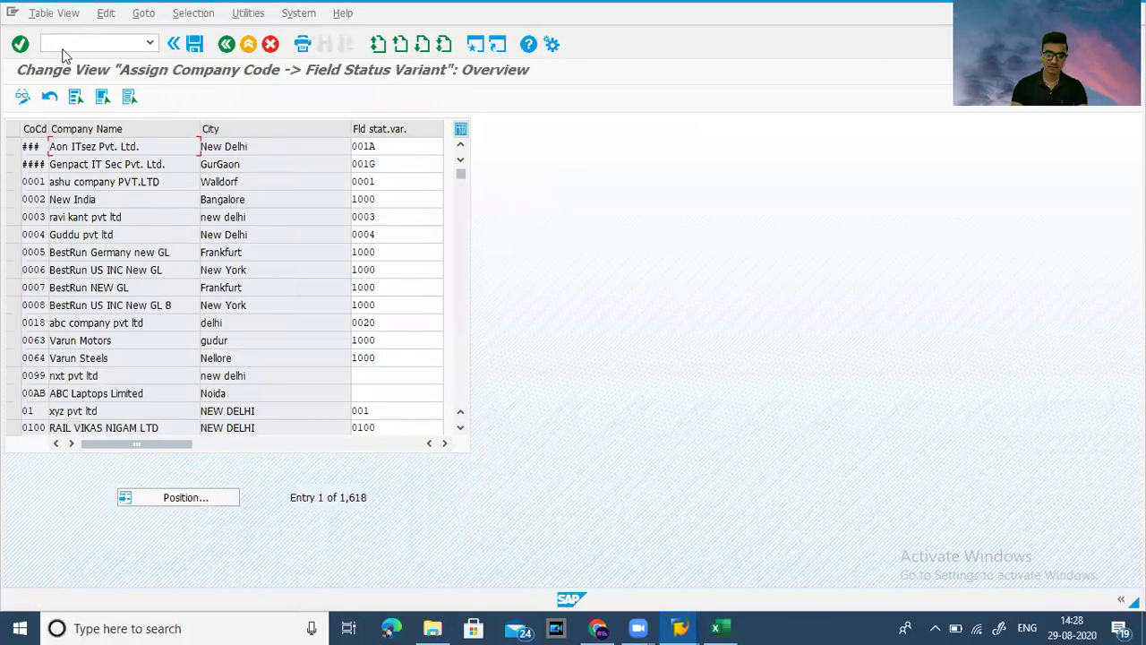
Step: Find company code ANNU in the list, assign field status variant ANNU to it and save
{"action": "left_click", "coordinate": [175, 501]}
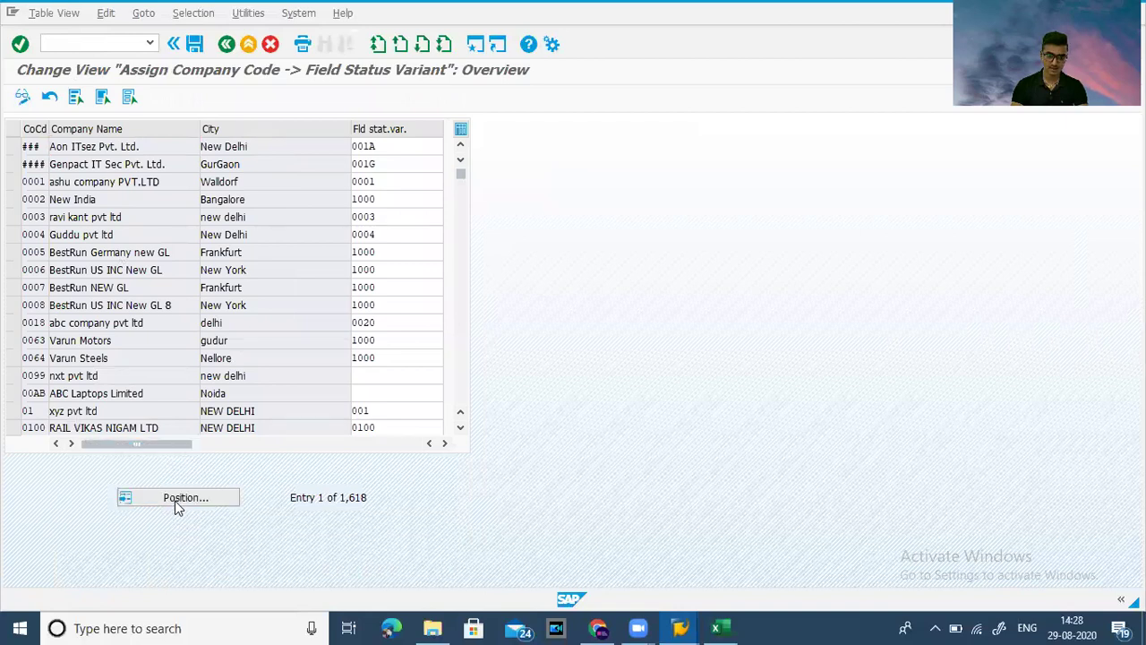
{"action": "type", "text": "annu"}
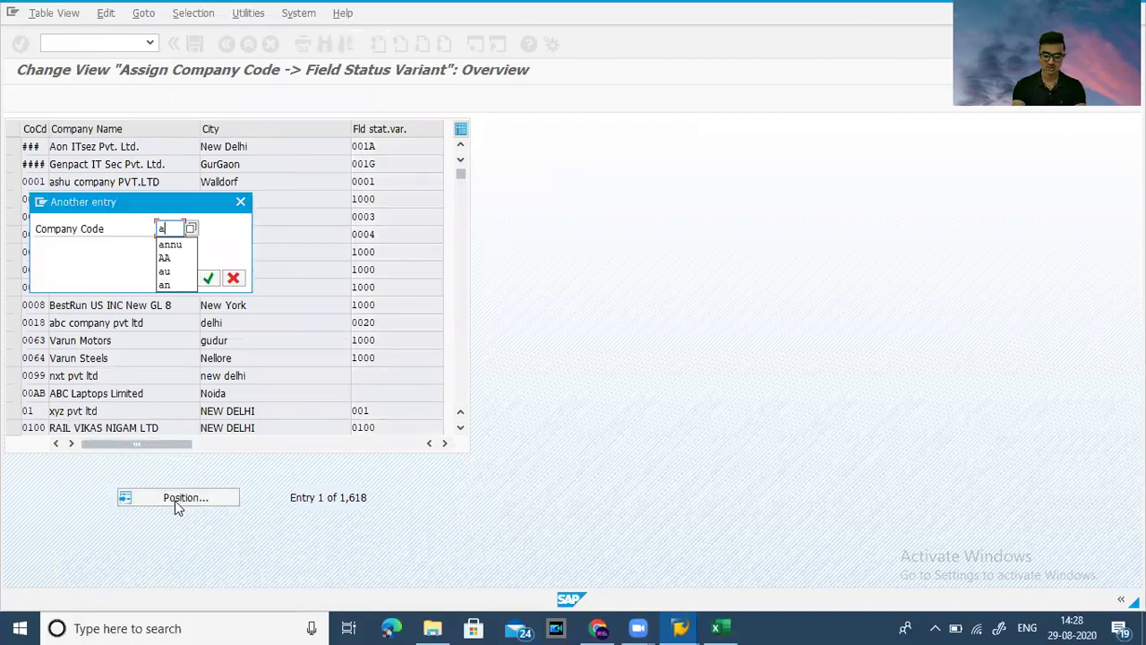
{"action": "key", "text": "Return"}
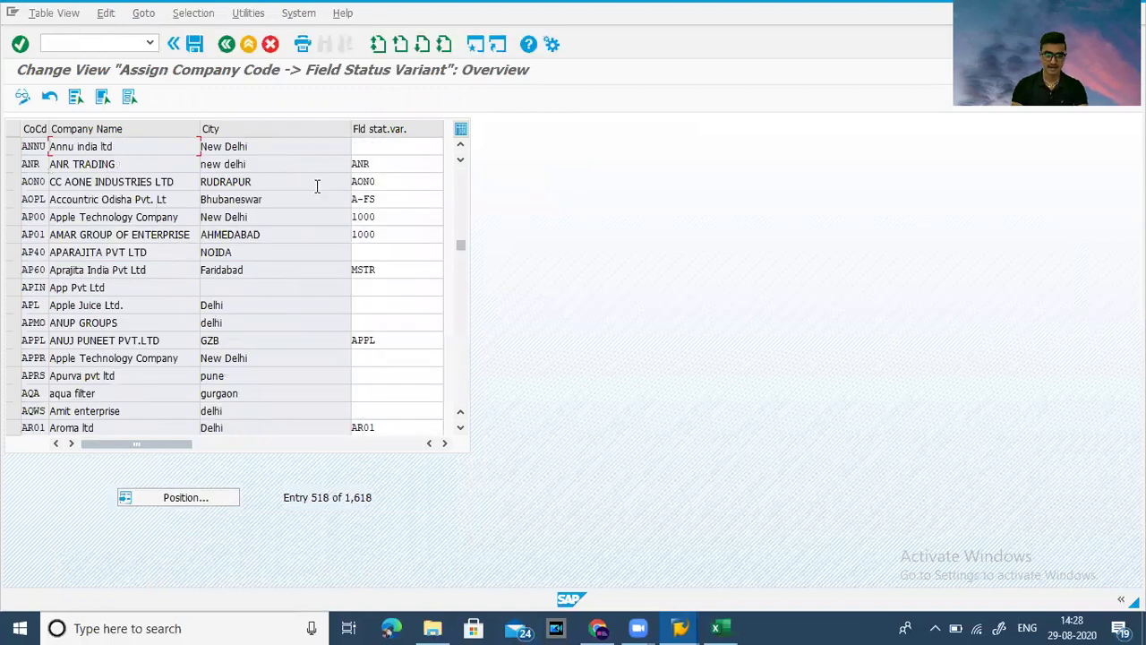
{"action": "left_click", "coordinate": [355, 148]}
{"action": "type", "text": "annu"}
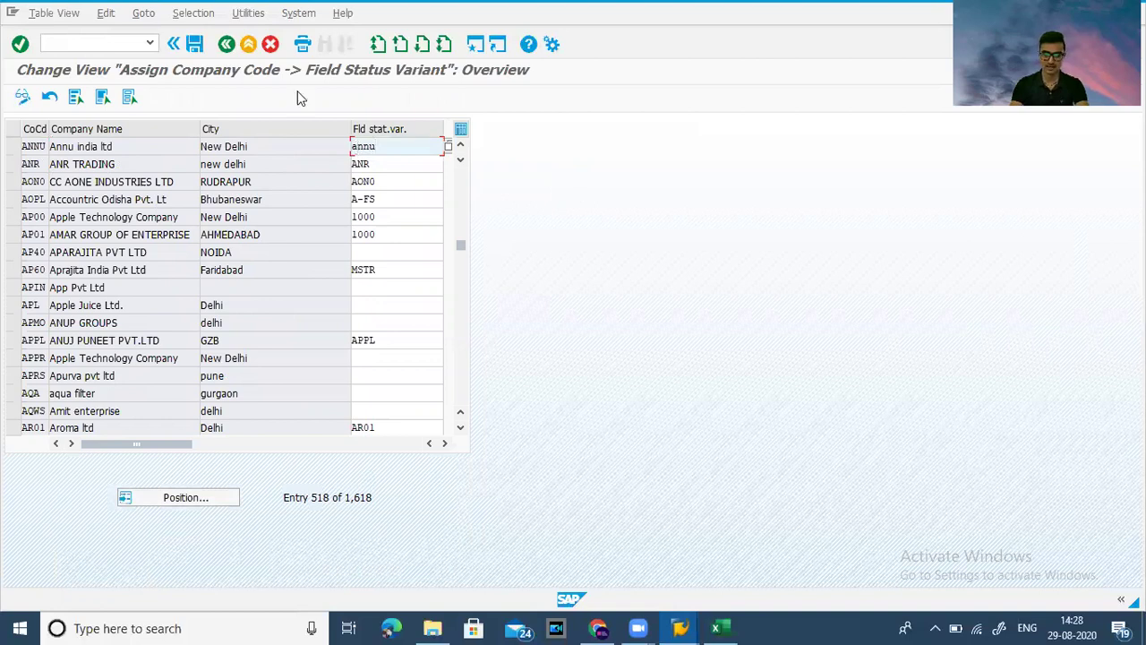
{"action": "left_click", "coordinate": [187, 41]}
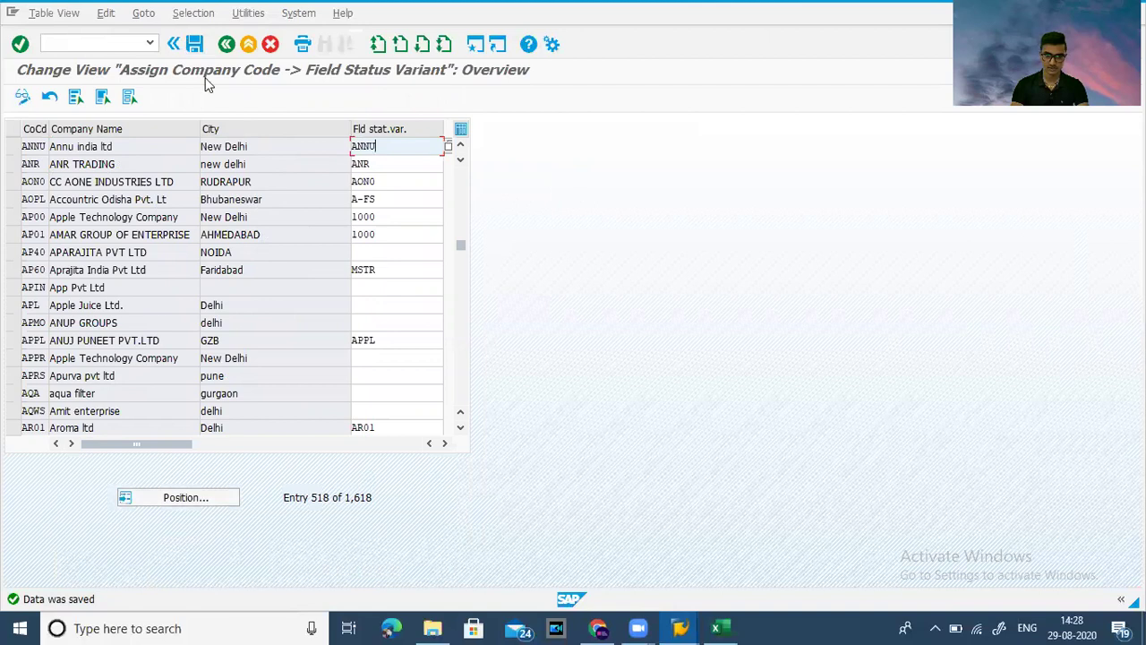
{"action": "left_click", "coordinate": [197, 49]}
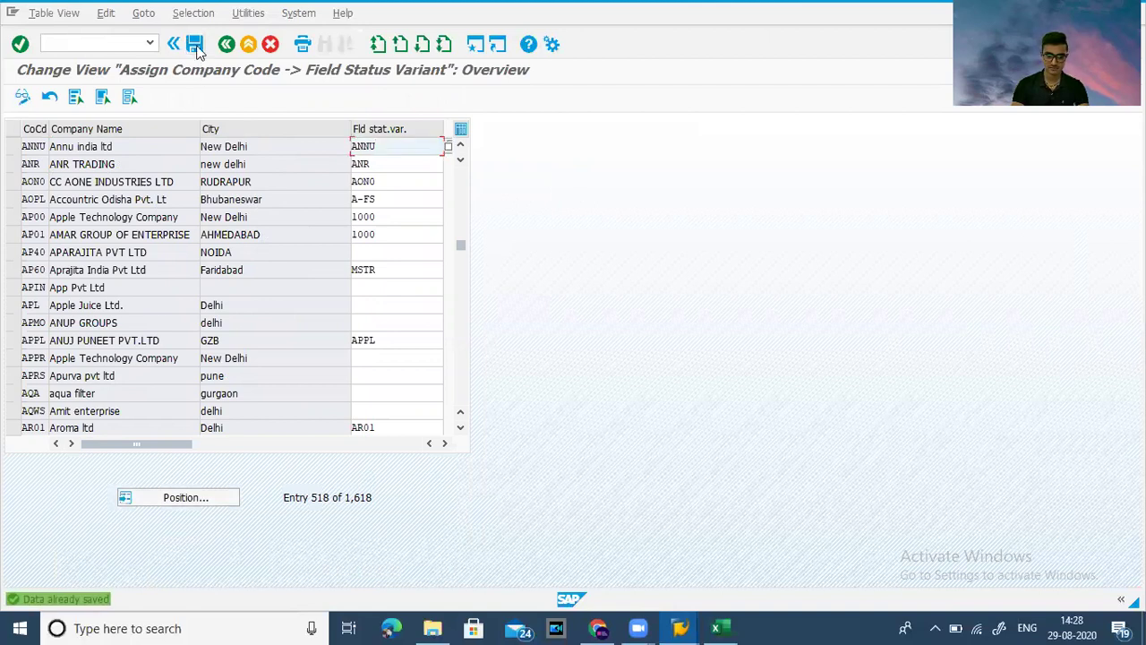
Step: Switch to the SAP Excel Master workbook and look up the transaction code for defining document types
{"action": "key", "text": "alt+Tab"}
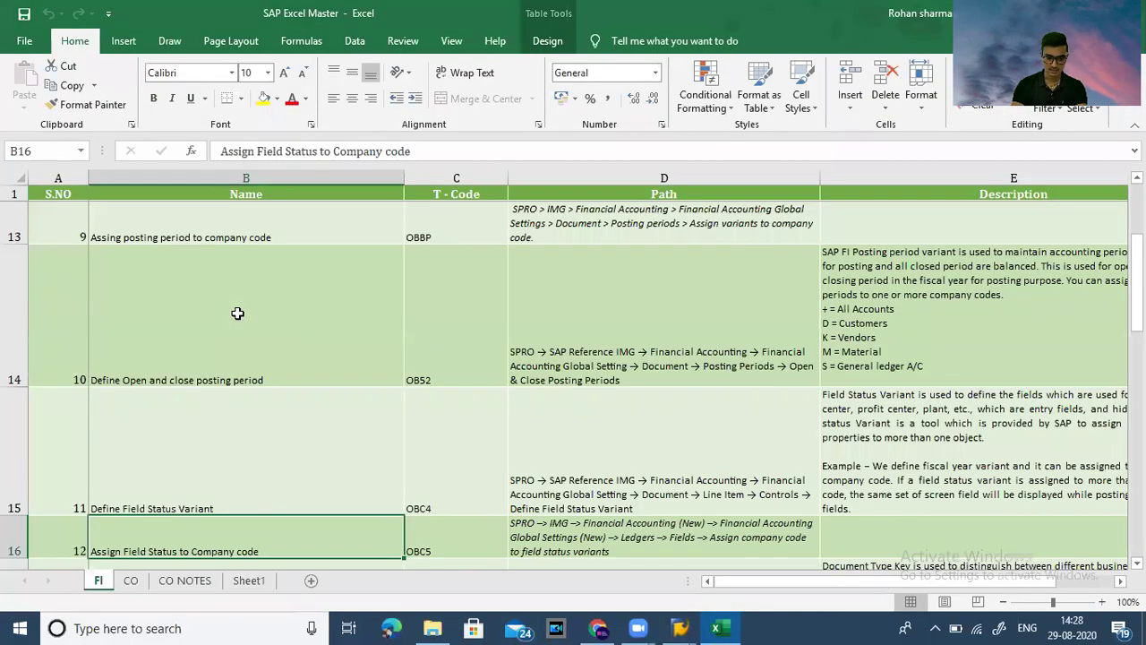
{"action": "key", "text": "Down"}
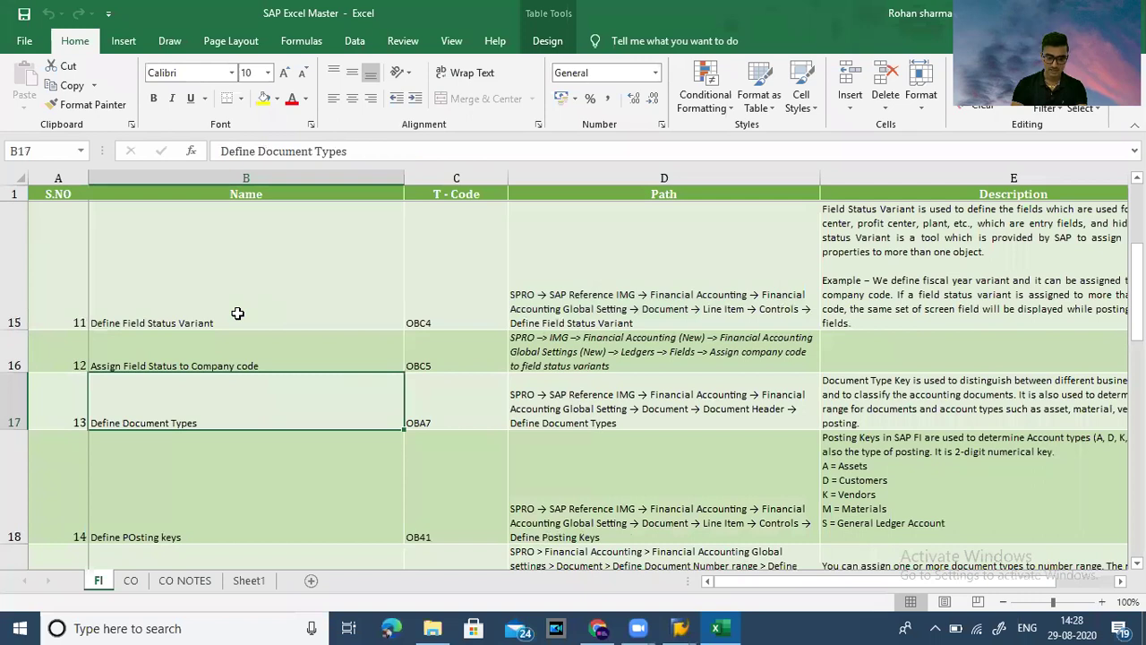
{"action": "key", "text": "Up"}
{"action": "key", "text": "Right"}
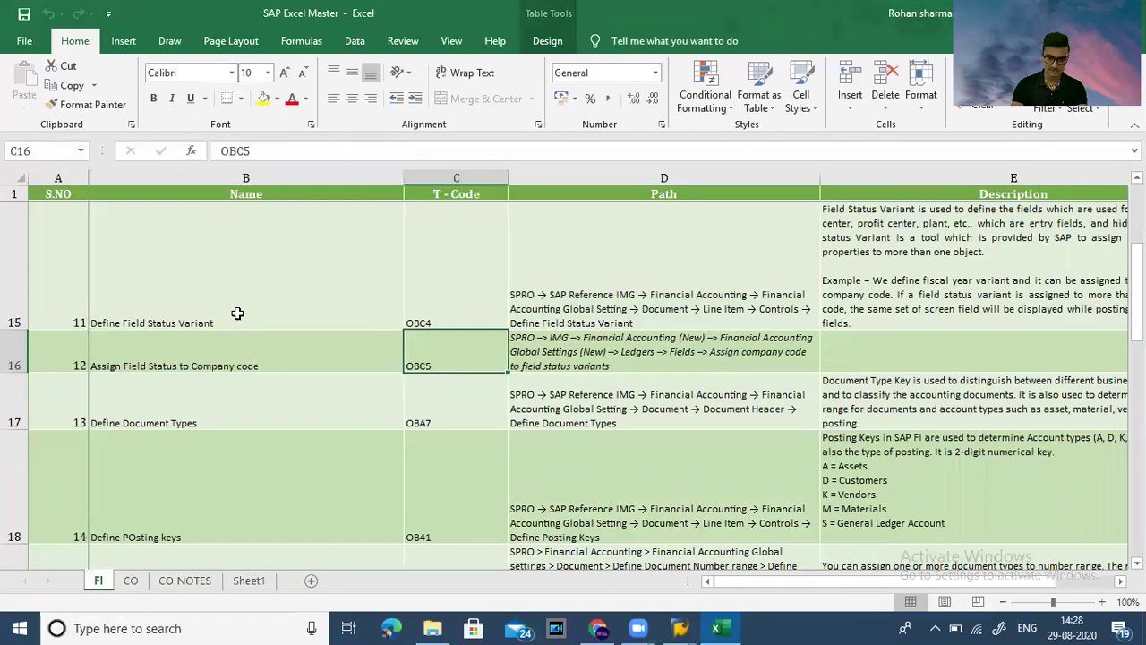
{"action": "key", "text": "Left"}
{"action": "key", "text": "Down"}
{"action": "key", "text": "Down"}
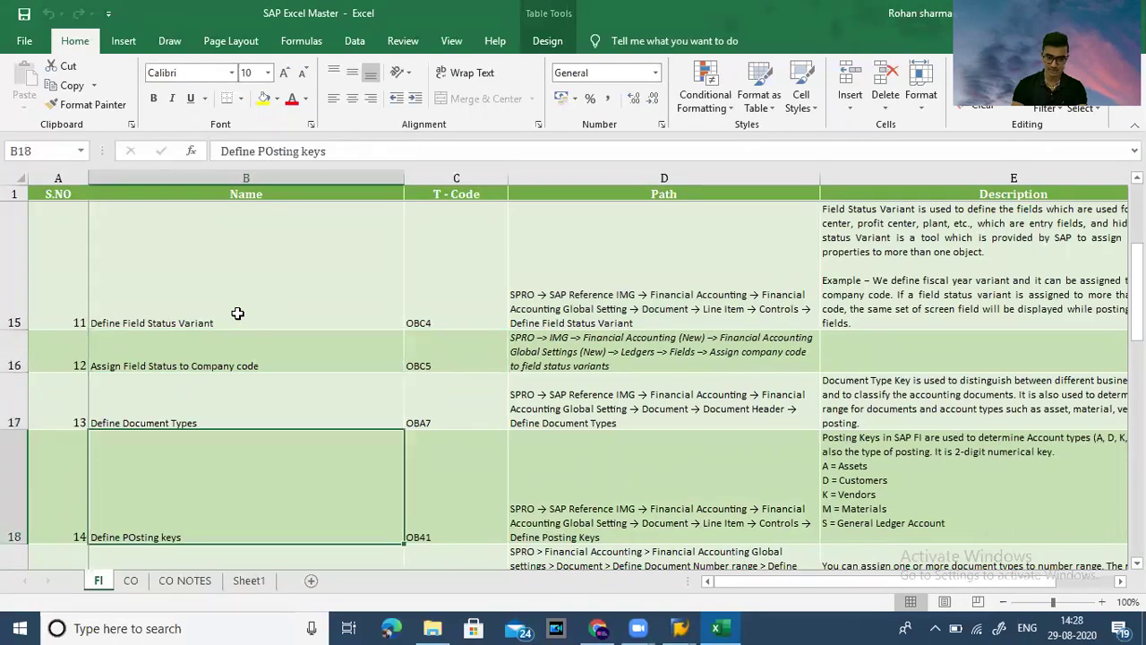
{"action": "key", "text": "Up"}
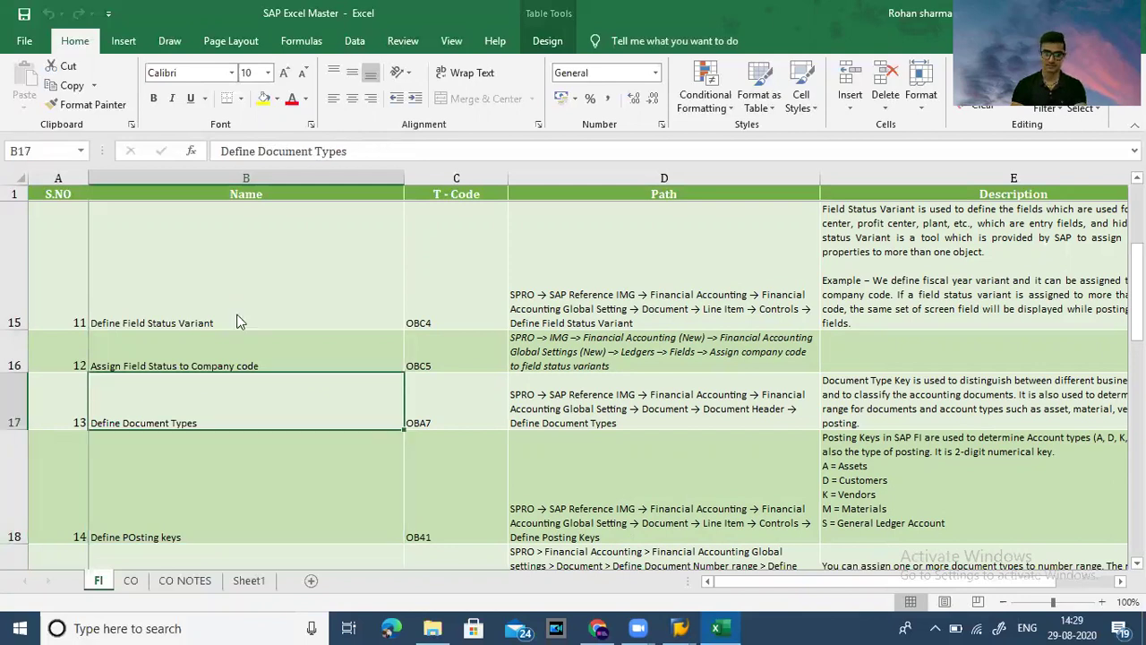
Step: Switch back to SAP and open transaction OBA7 for document types
{"action": "key", "text": "alt+Tab"}
{"action": "left_click", "coordinate": [63, 47]}
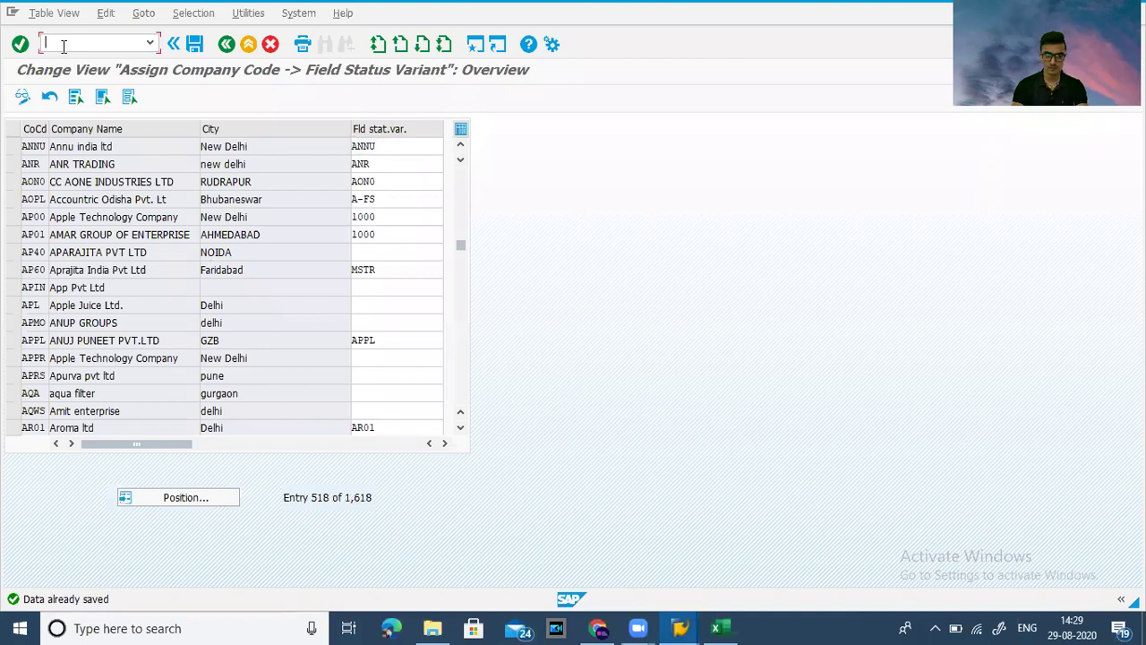
{"action": "type", "text": "/no"}
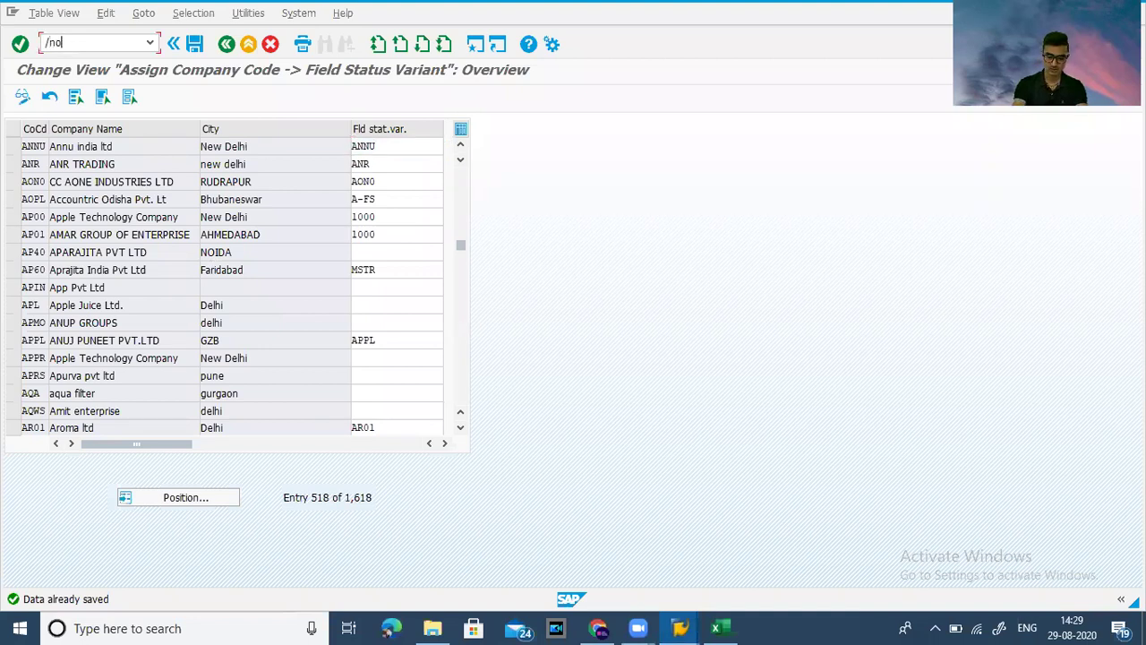
{"action": "type", "text": "ba76"}
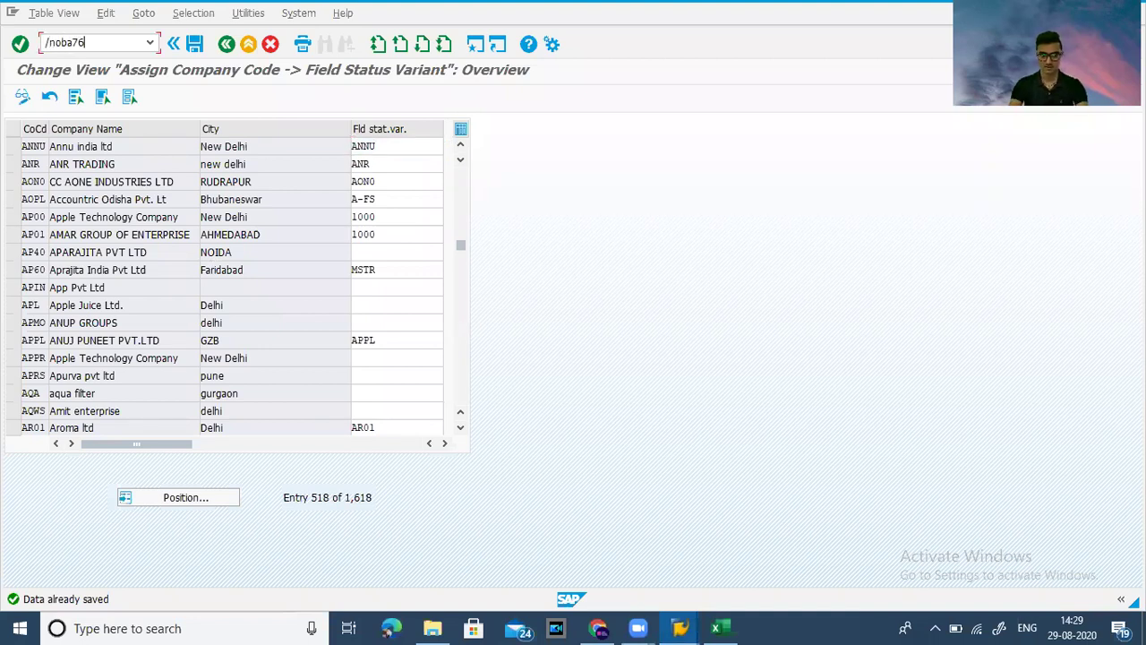
{"action": "key", "text": "BackSpace"}
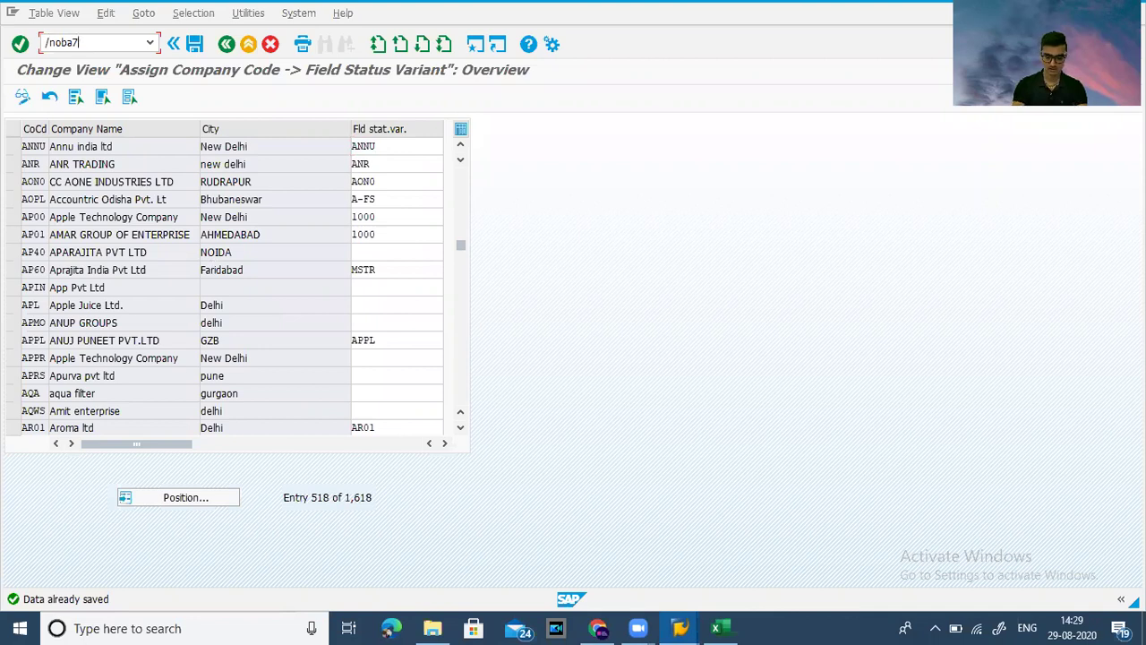
{"action": "key", "text": "Return"}
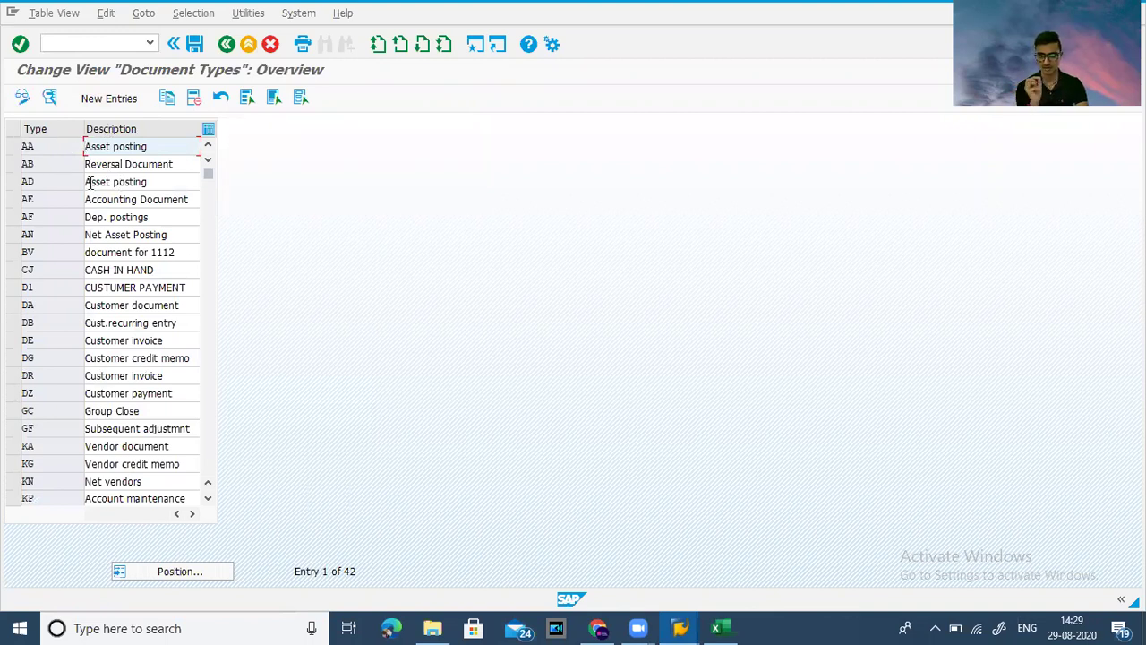
Step: Find document type SA (G/L account document) in the document types list and open its details
{"action": "left_click", "coordinate": [212, 498]}
{"action": "left_click", "coordinate": [211, 499]}
{"action": "left_click", "coordinate": [211, 498]}
{"action": "left_click", "coordinate": [211, 499]}
{"action": "left_click", "coordinate": [211, 499]}
{"action": "left_click", "coordinate": [211, 498]}
{"action": "left_click", "coordinate": [211, 498]}
{"action": "left_click", "coordinate": [211, 498]}
{"action": "left_click", "coordinate": [211, 499]}
{"action": "left_click", "coordinate": [211, 499]}
{"action": "left_click", "coordinate": [212, 499]}
{"action": "left_click", "coordinate": [211, 498]}
{"action": "left_click", "coordinate": [211, 498]}
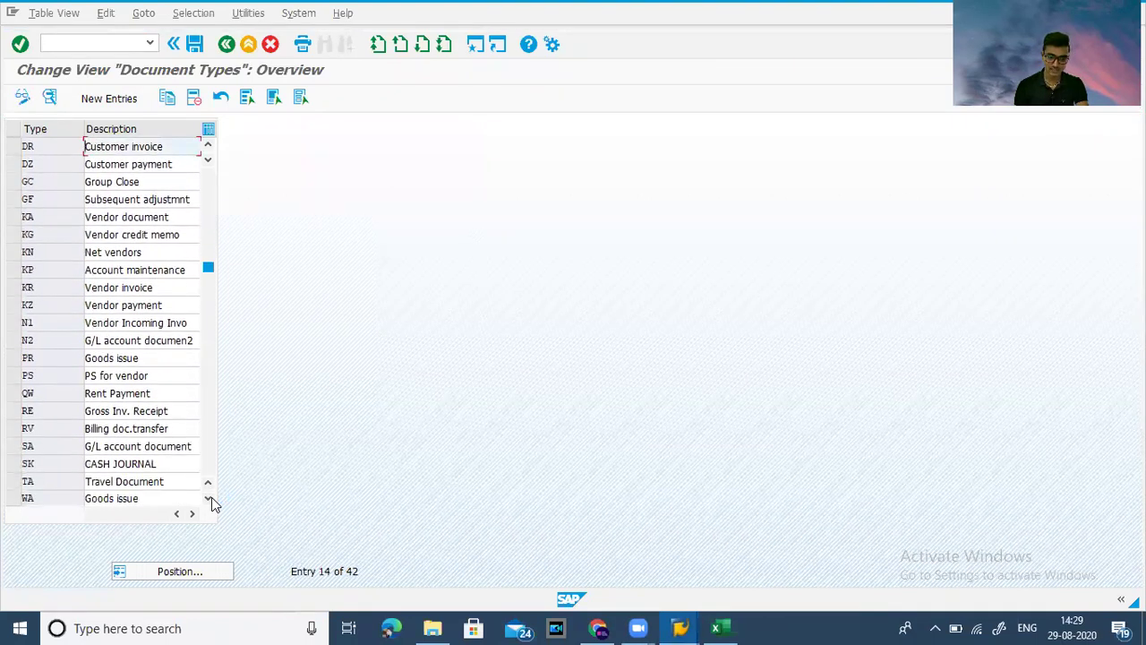
{"action": "double_click", "coordinate": [97, 446]}
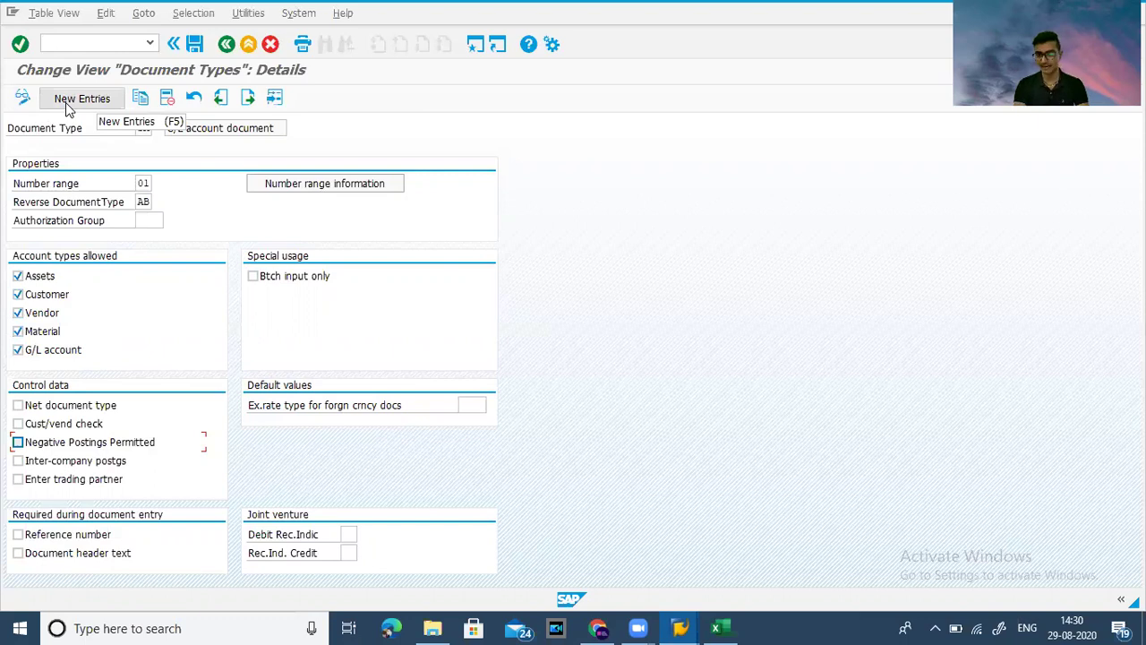
Step: Open the document type's number range maintenance and bring up the intervals of company code ANNU for editing
{"action": "left_click", "coordinate": [283, 185]}
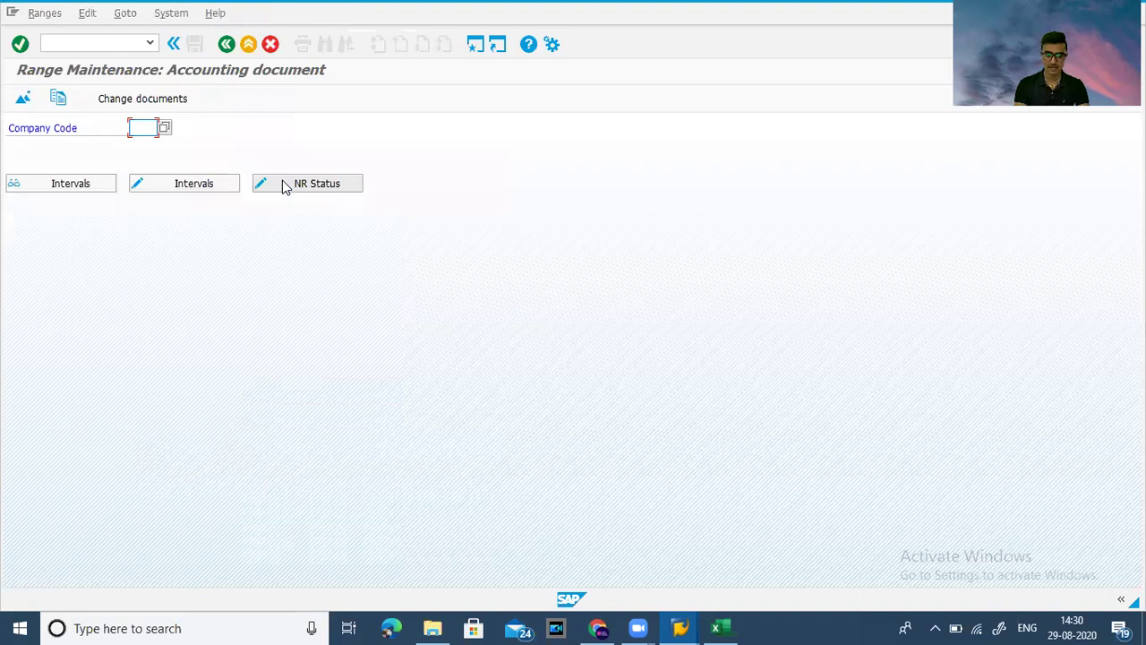
{"action": "type", "text": "annu"}
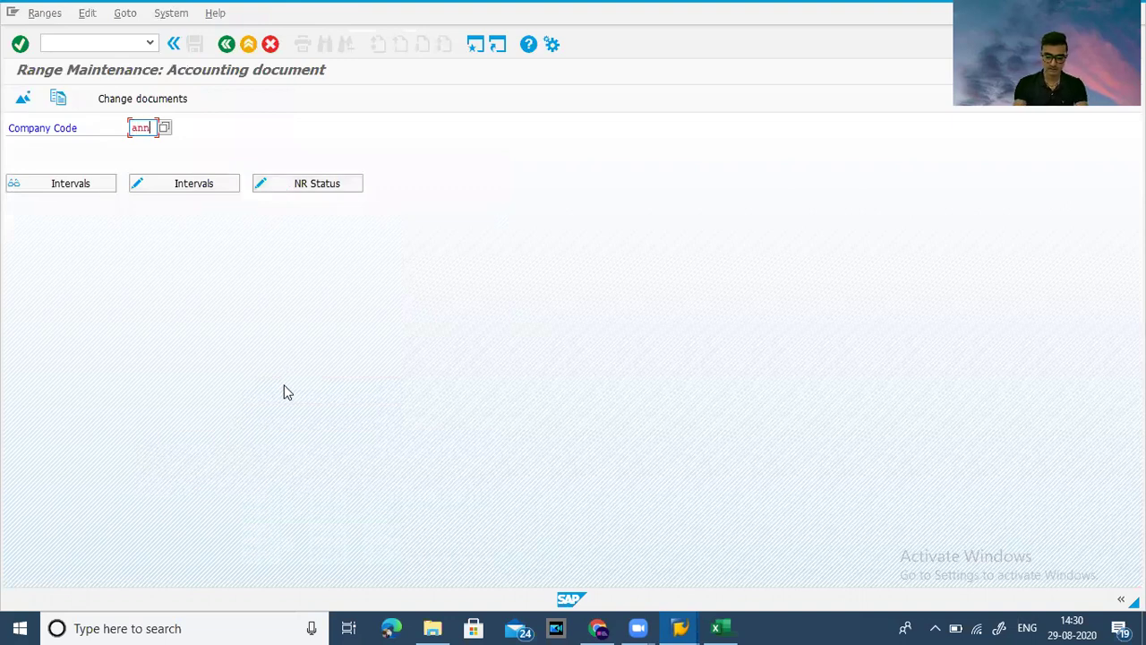
{"action": "left_click", "coordinate": [178, 188]}
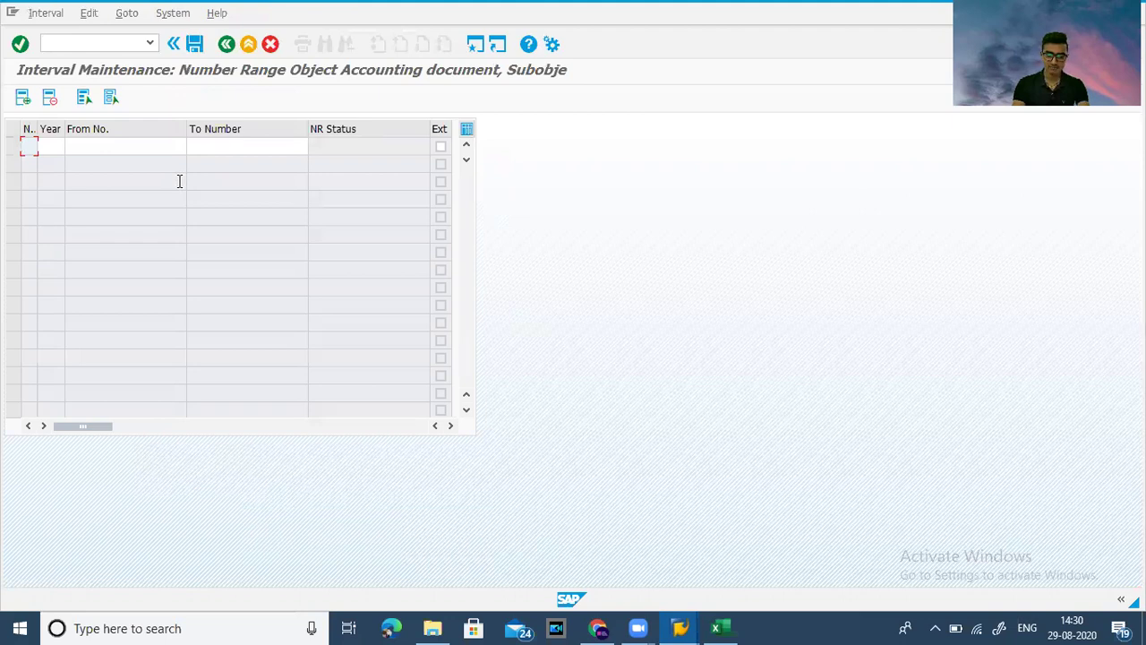
Step: Add number range interval 01 for year 2020 from 1000 to 99999 and save it, accepting the transport notice
{"action": "type", "text": "01"}
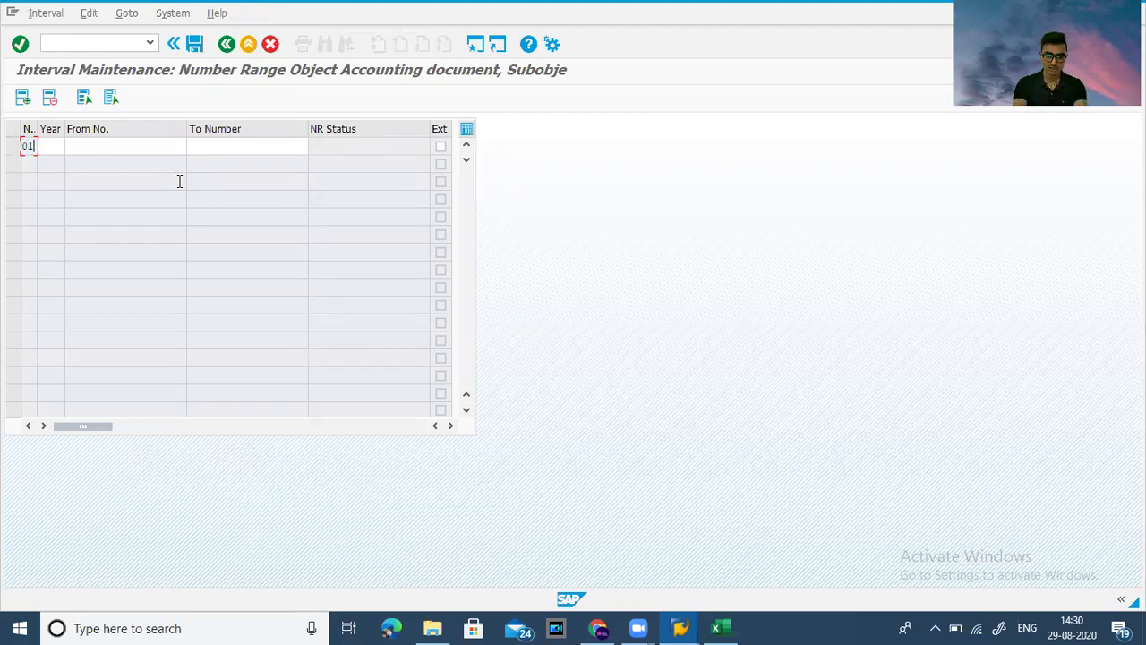
{"action": "key", "text": "Tab"}
{"action": "type", "text": "2020"}
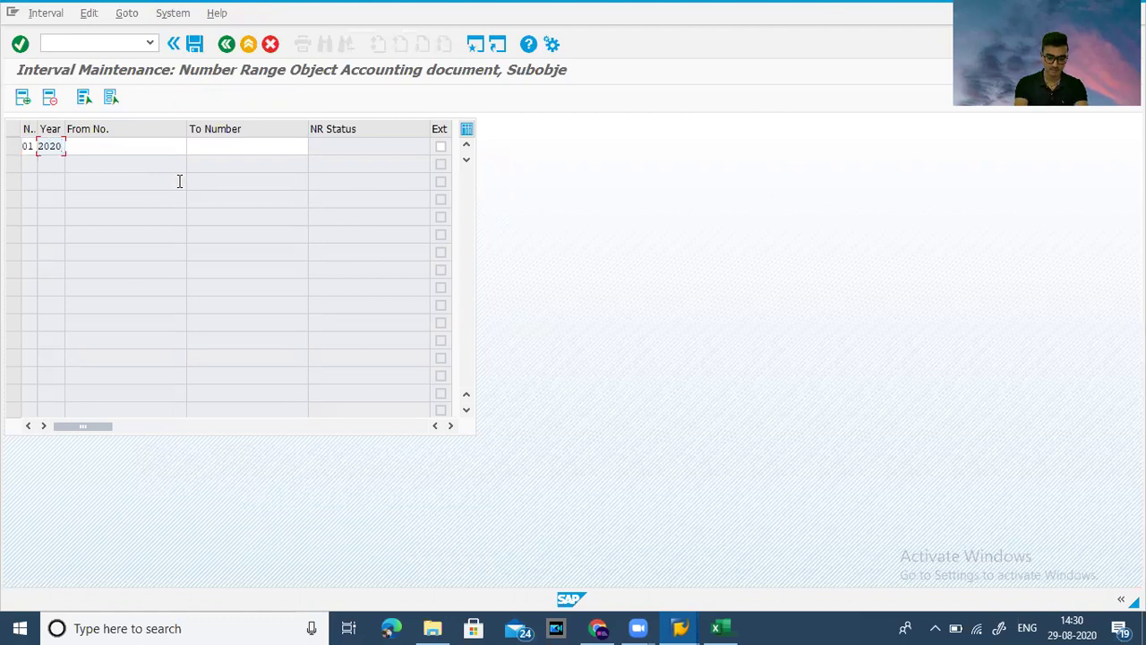
{"action": "key", "text": "Tab"}
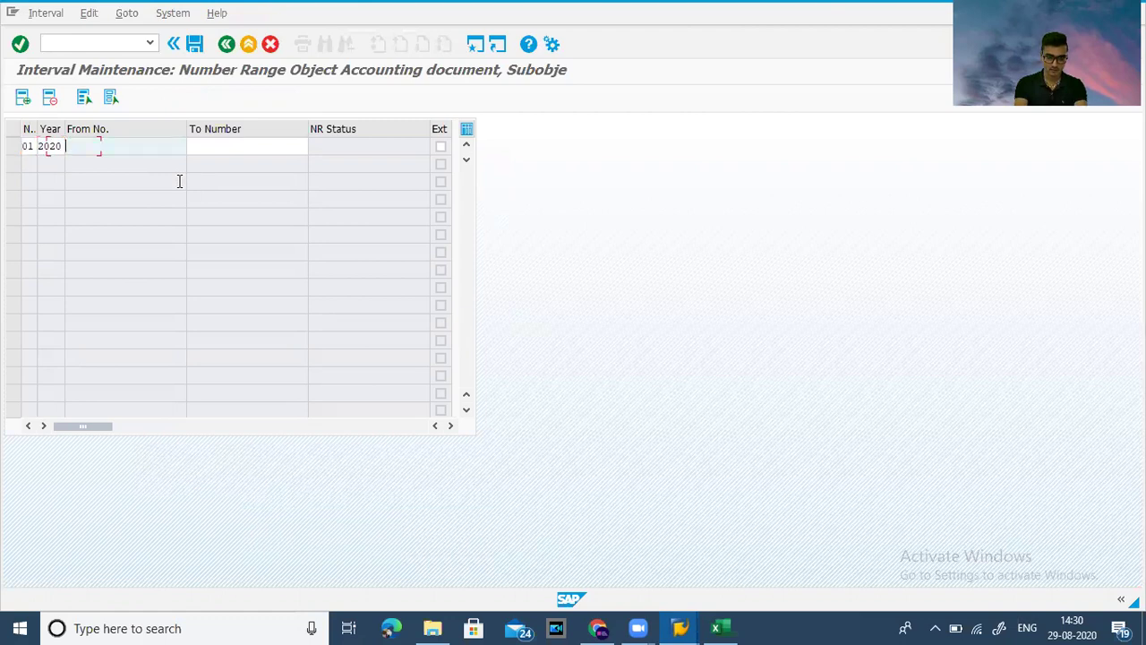
{"action": "type", "text": "1"}
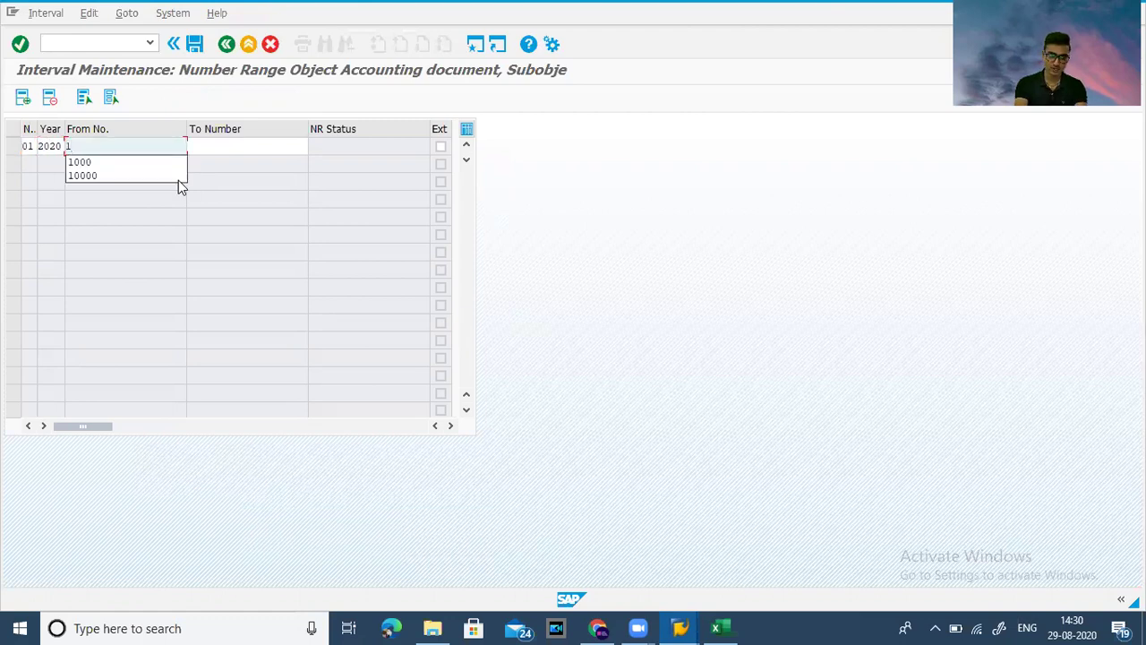
{"action": "type", "text": "000"}
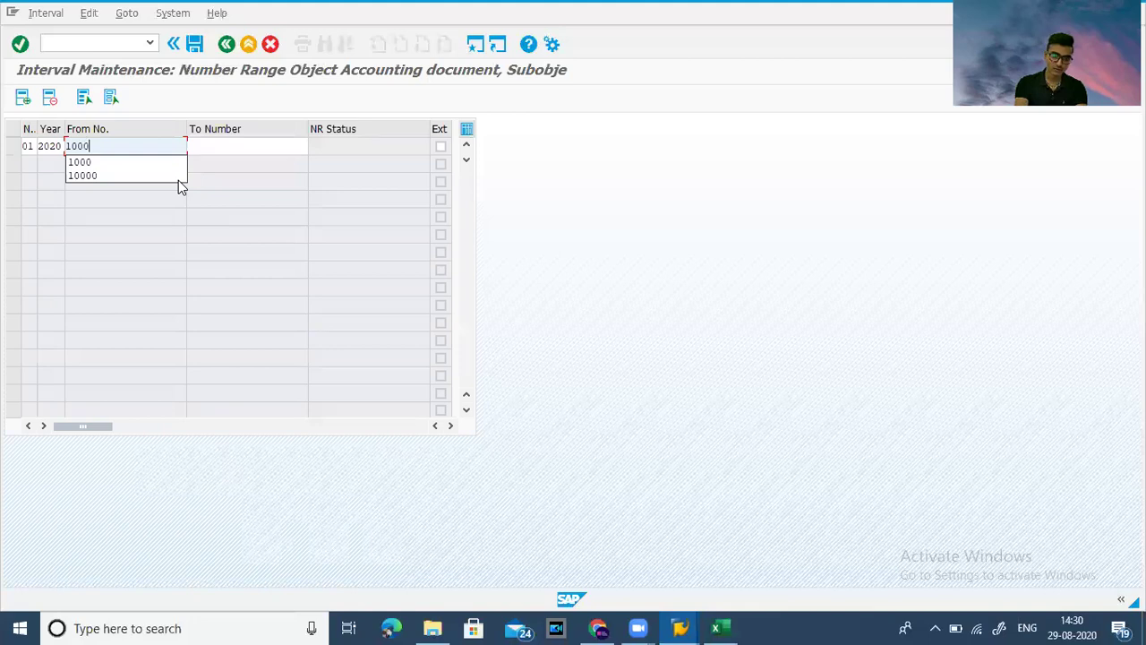
{"action": "key", "text": "Tab"}
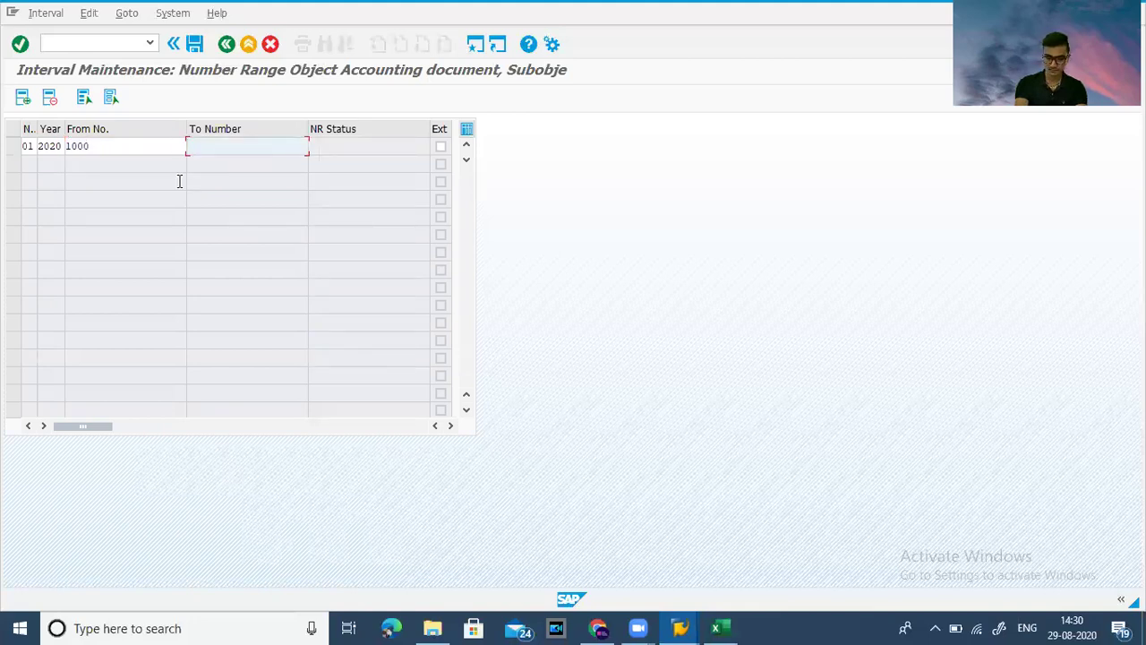
{"action": "type", "text": "99999"}
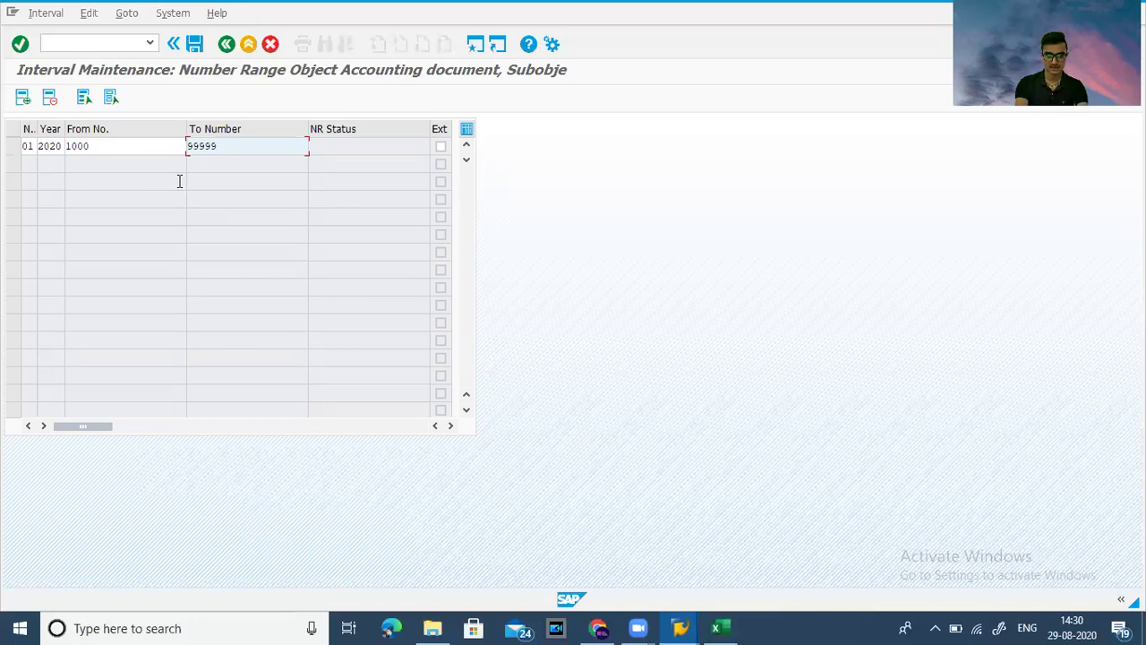
{"action": "left_click", "coordinate": [192, 45]}
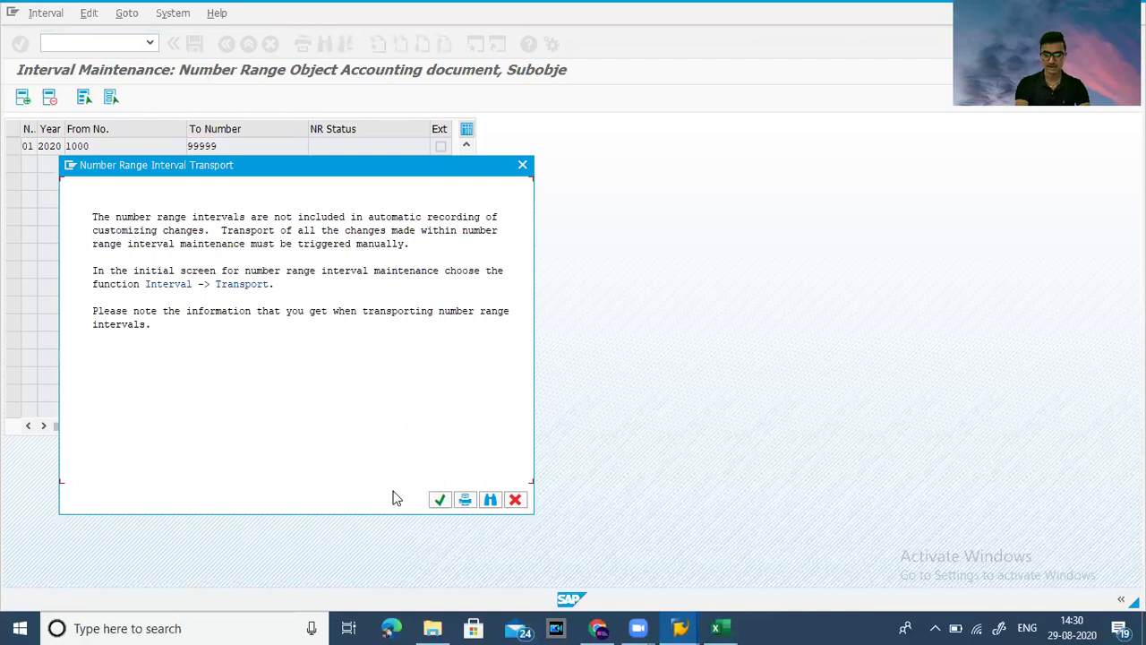
{"action": "left_click", "coordinate": [439, 500]}
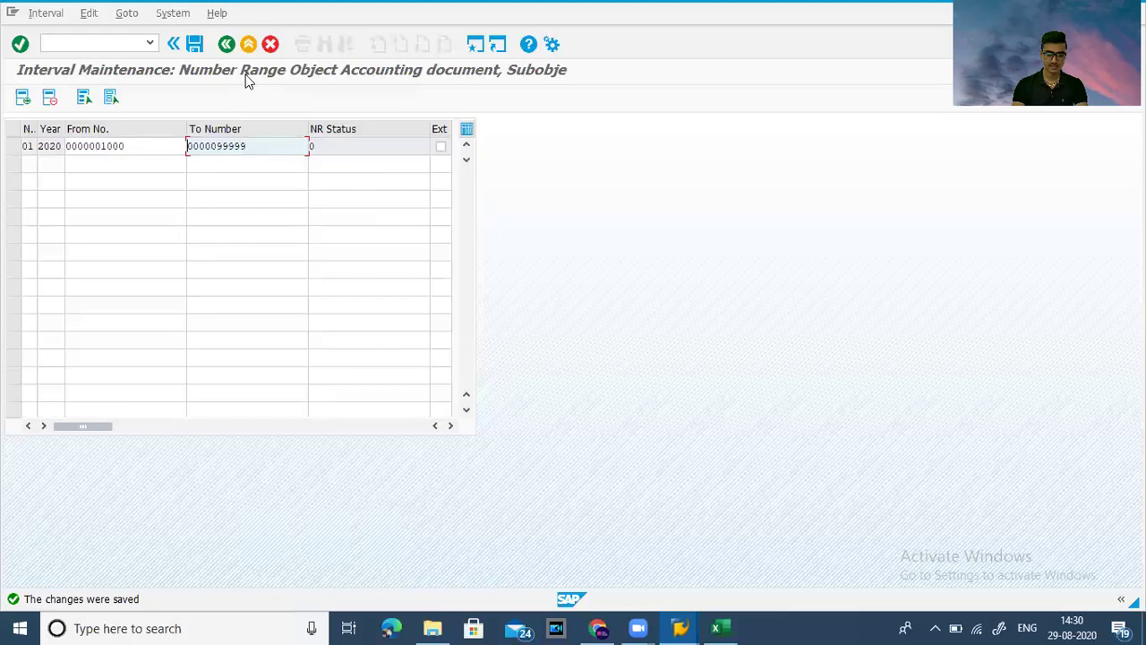
{"action": "left_click", "coordinate": [194, 44]}
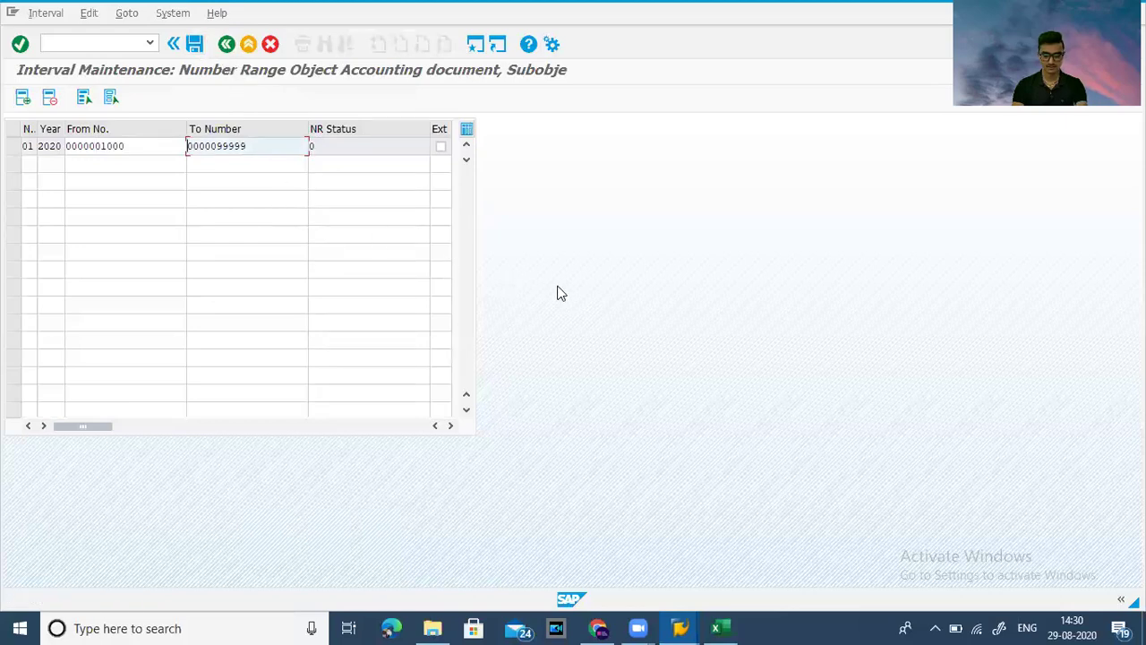
{"action": "left_click", "coordinate": [196, 45]}
Step: Look up the transaction code for defining posting keys in the SAP Excel Master workbook and return to SAP
{"action": "key", "text": "alt+Tab"}
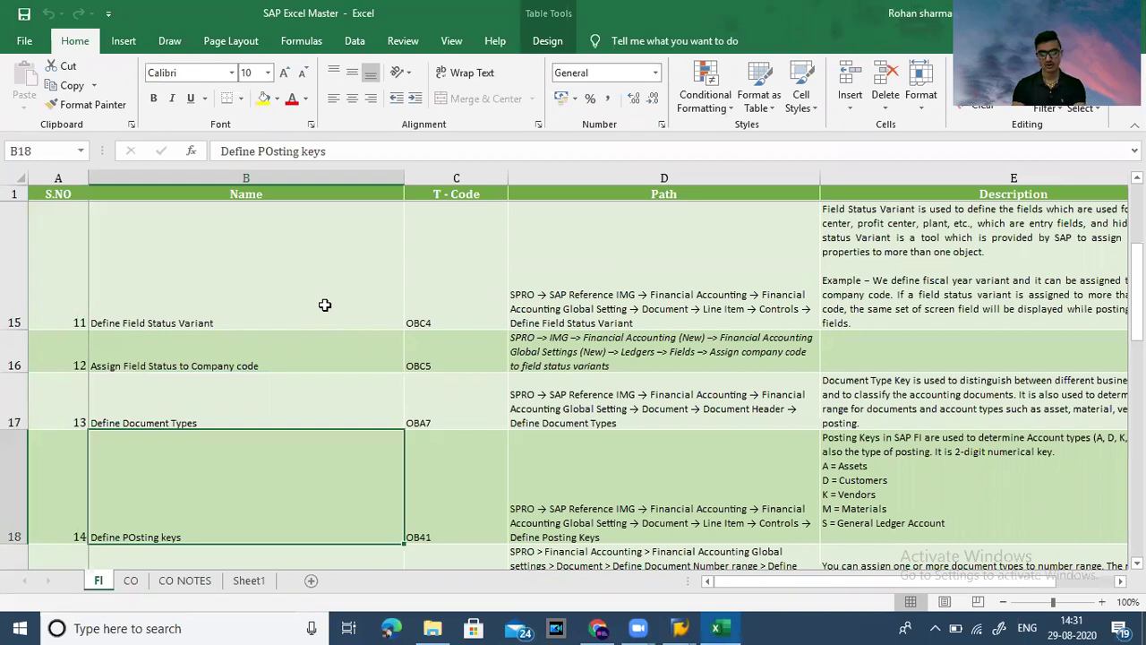
{"action": "key", "text": "alt+Tab"}
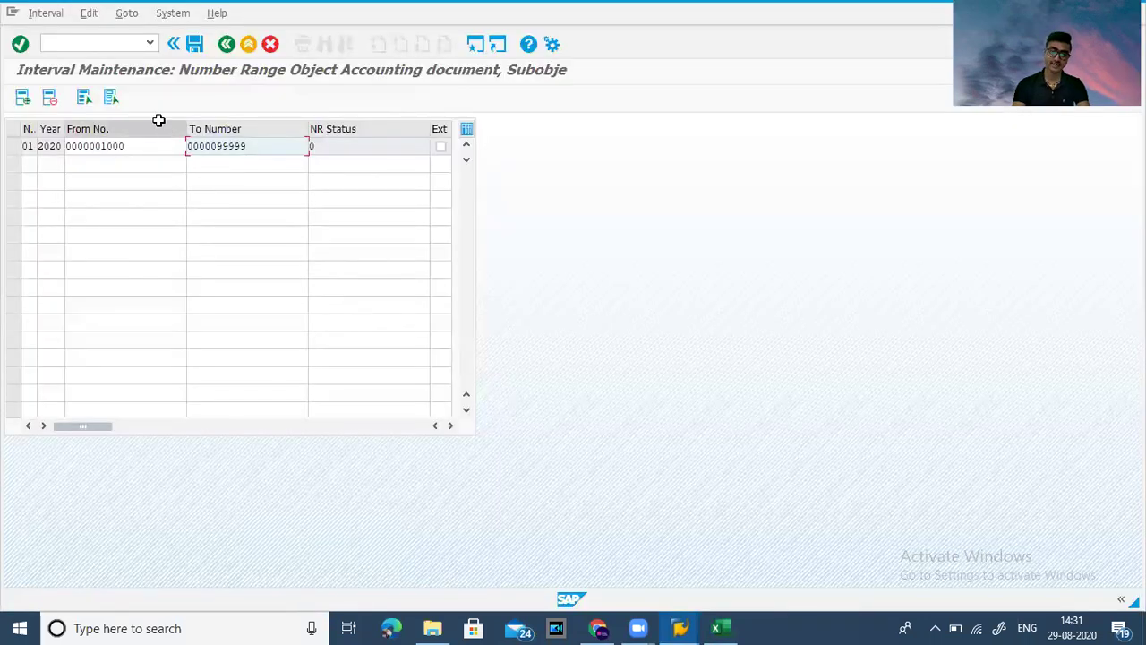
{"action": "left_click", "coordinate": [106, 48]}
{"action": "type", "text": "/nob31"}
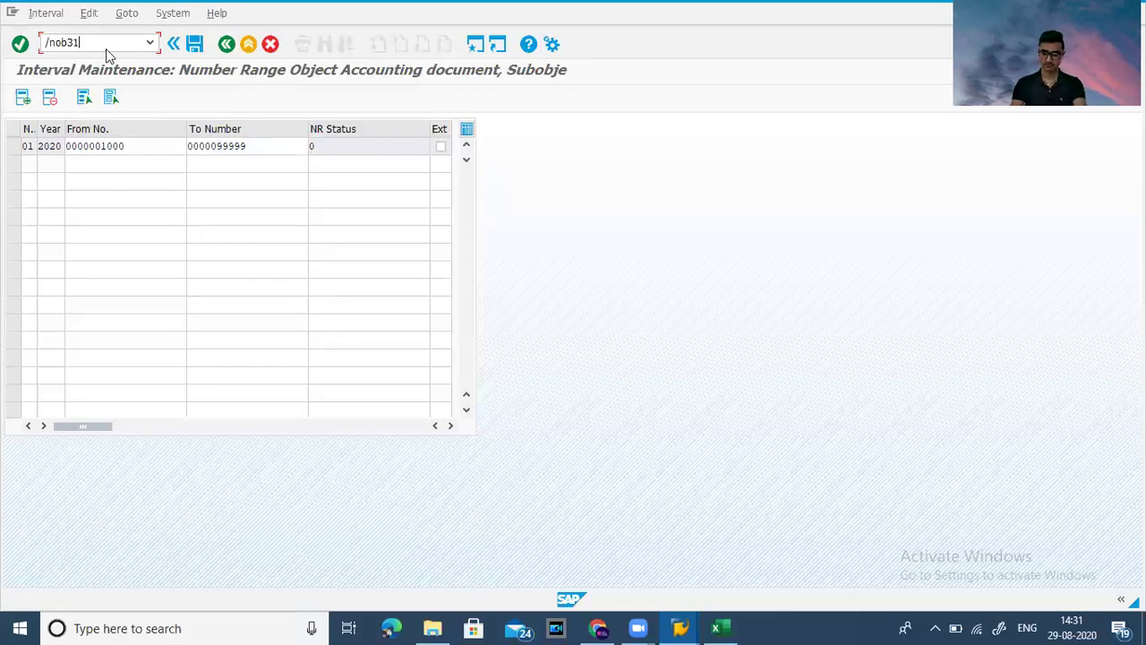
{"action": "key", "text": "Return"}
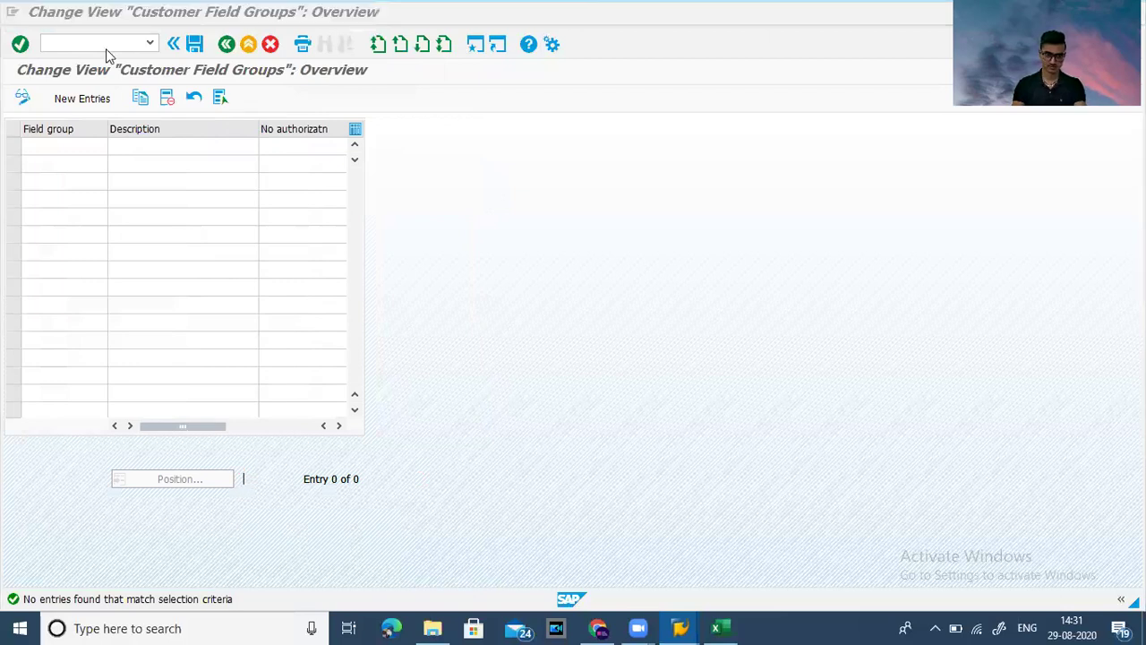
Step: Recheck the posting keys transaction code in the Excel workbook, switch back to SAP and open transaction OB41
{"action": "key", "text": "alt+Tab"}
{"action": "key", "text": "alt+Tab"}
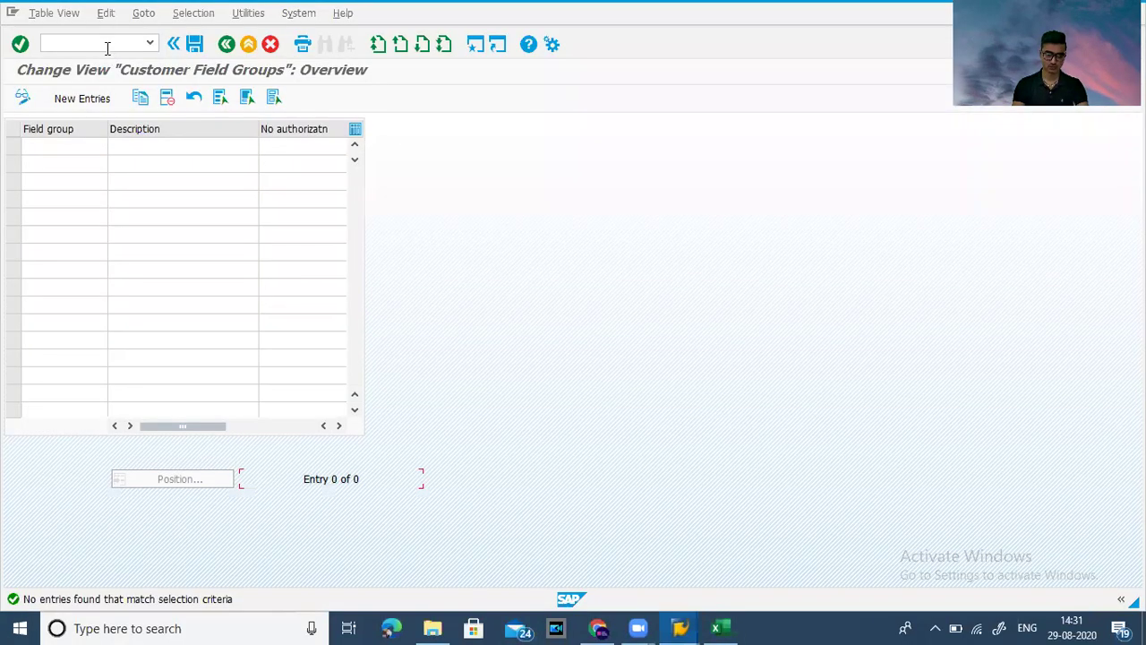
{"action": "type", "text": "/nob41"}
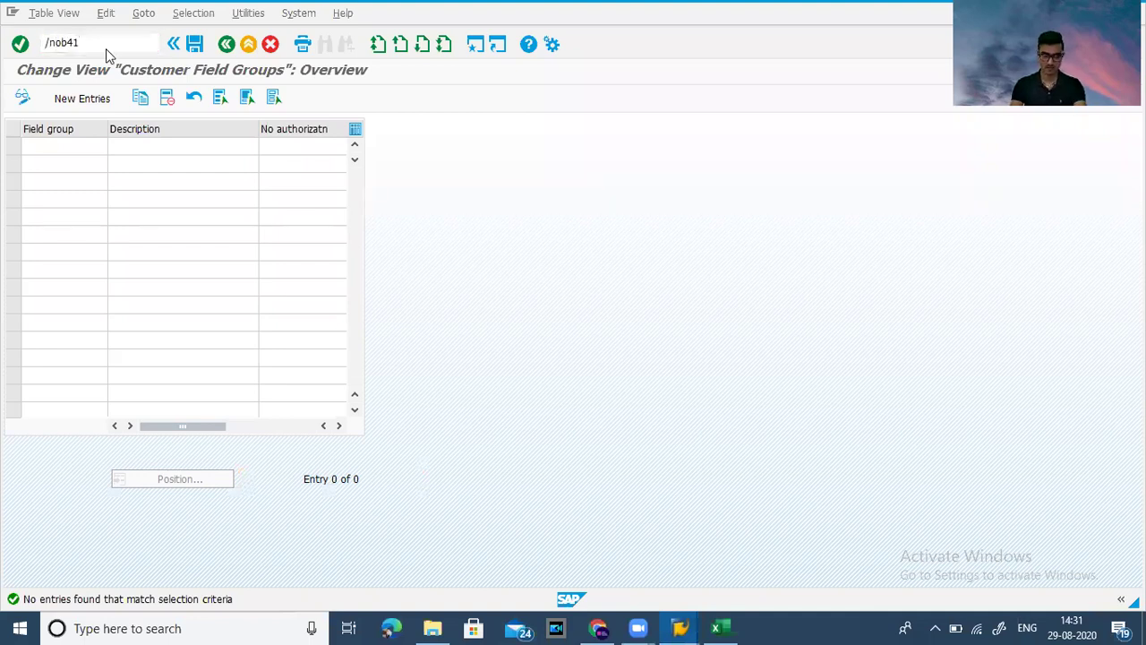
{"action": "key", "text": "Return"}
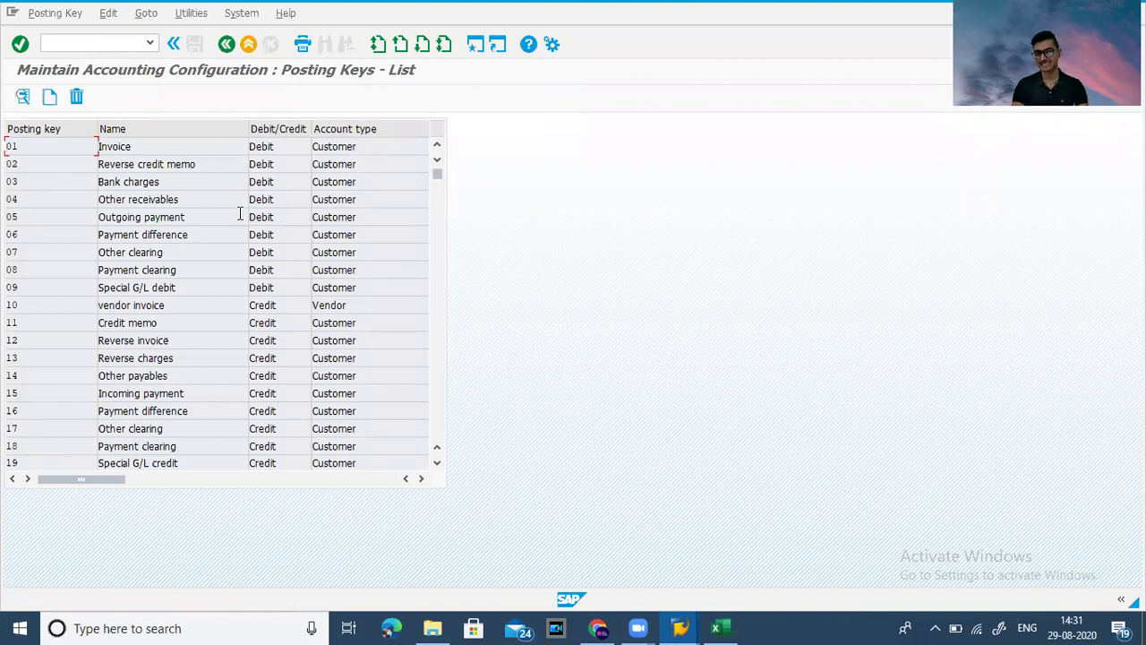
Step: Examine the posting keys list with its debit/credit indicators and account types, from customer through vendor, G/L account and asset keys
{"action": "left_click", "coordinate": [437, 464]}
{"action": "left_click", "coordinate": [436, 464]}
{"action": "left_click", "coordinate": [437, 464]}
{"action": "left_click", "coordinate": [437, 464]}
{"action": "left_click", "coordinate": [437, 463]}
{"action": "left_click", "coordinate": [437, 463]}
{"action": "left_click", "coordinate": [437, 464]}
{"action": "left_click", "coordinate": [437, 463]}
{"action": "left_click", "coordinate": [437, 464]}
{"action": "left_click", "coordinate": [437, 464]}
{"action": "left_click", "coordinate": [436, 464]}
{"action": "left_click", "coordinate": [437, 463]}
{"action": "left_click", "coordinate": [437, 463]}
{"action": "left_click", "coordinate": [437, 463]}
{"action": "left_click", "coordinate": [436, 464]}
{"action": "left_click", "coordinate": [437, 463]}
{"action": "left_click", "coordinate": [436, 464]}
{"action": "left_click", "coordinate": [436, 464]}
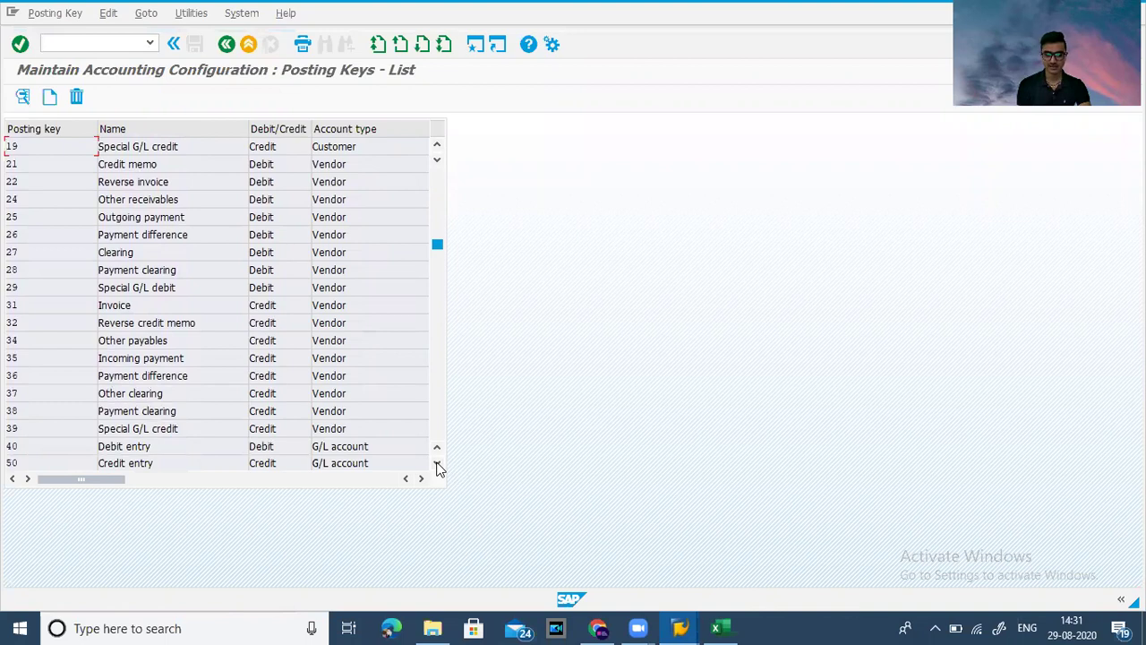
{"action": "left_click", "coordinate": [437, 464]}
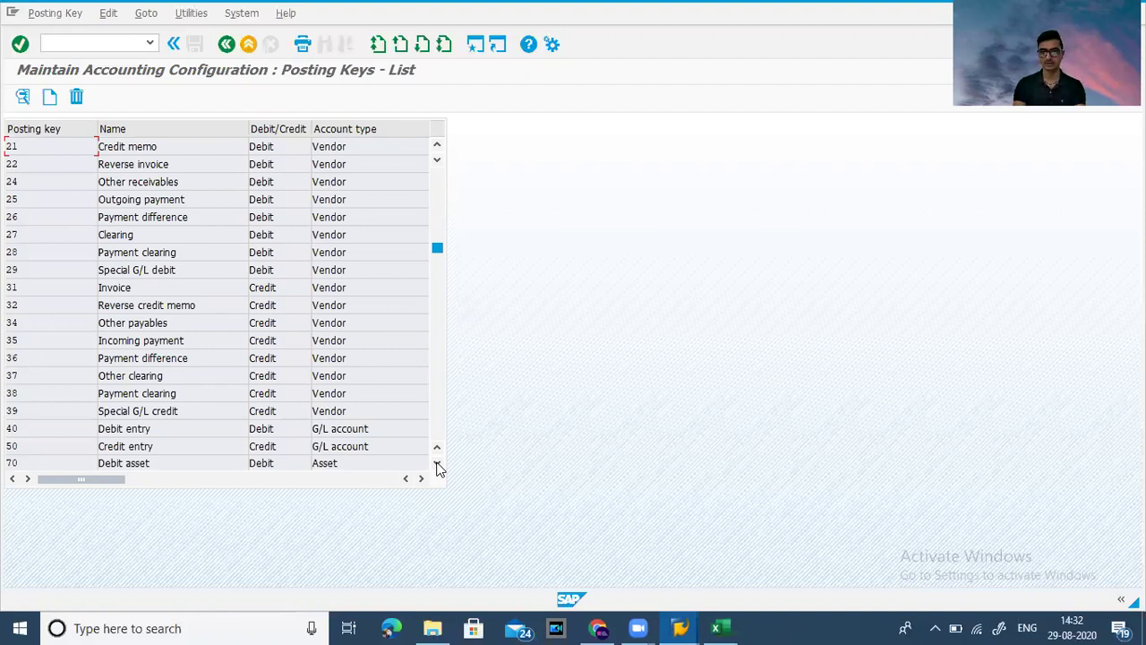
Step: Switch to the SAP Excel Master workbook and review the remaining configuration tasks, from document number ranges to tolerance groups
{"action": "key", "text": "alt+Tab"}
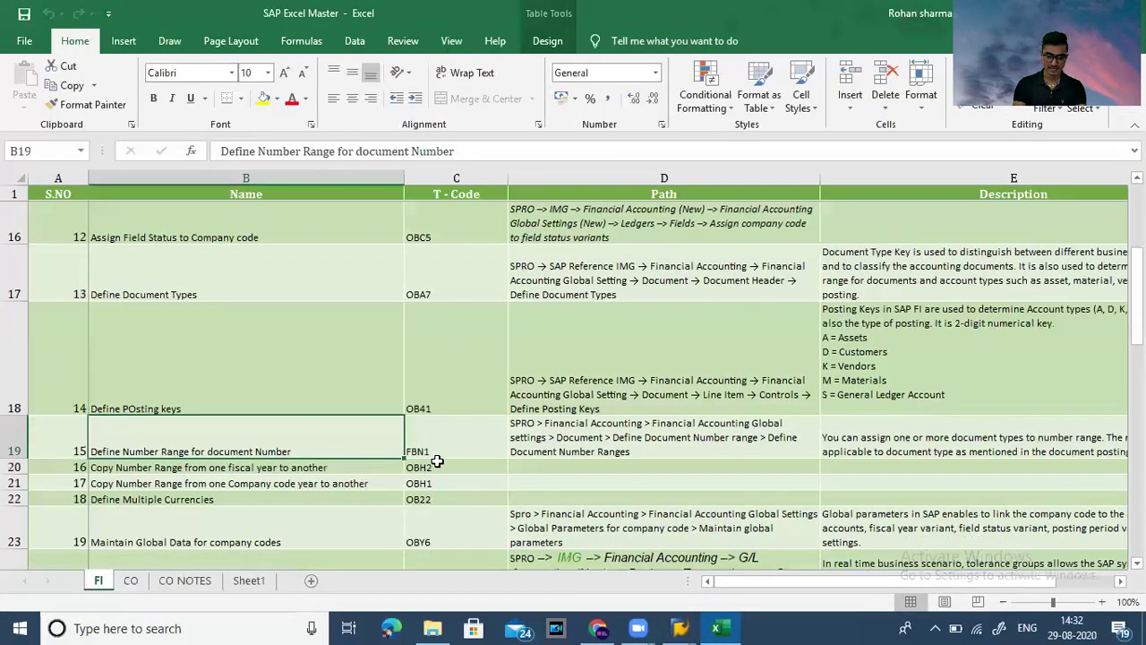
{"action": "key", "text": "Down"}
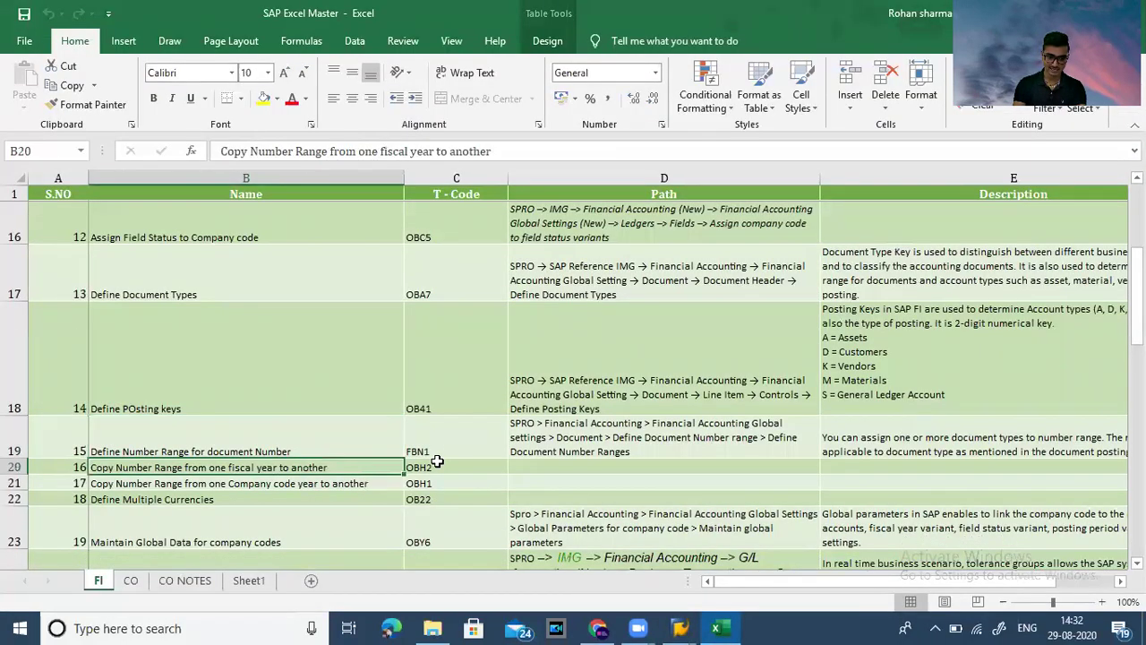
{"action": "key", "text": "Down"}
{"action": "key", "text": "Down"}
{"action": "key", "text": "Down"}
{"action": "key", "text": "Down"}
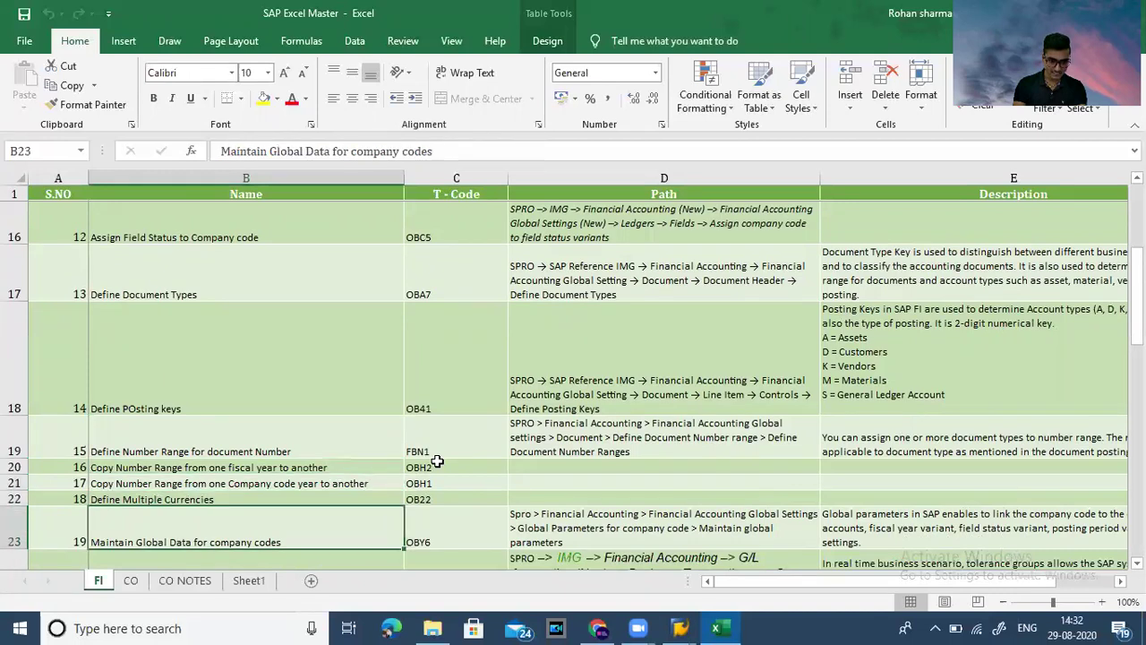
{"action": "key", "text": "Down"}
{"action": "key", "text": "Up"}
{"action": "key", "text": "Up"}
{"action": "key", "text": "Up"}
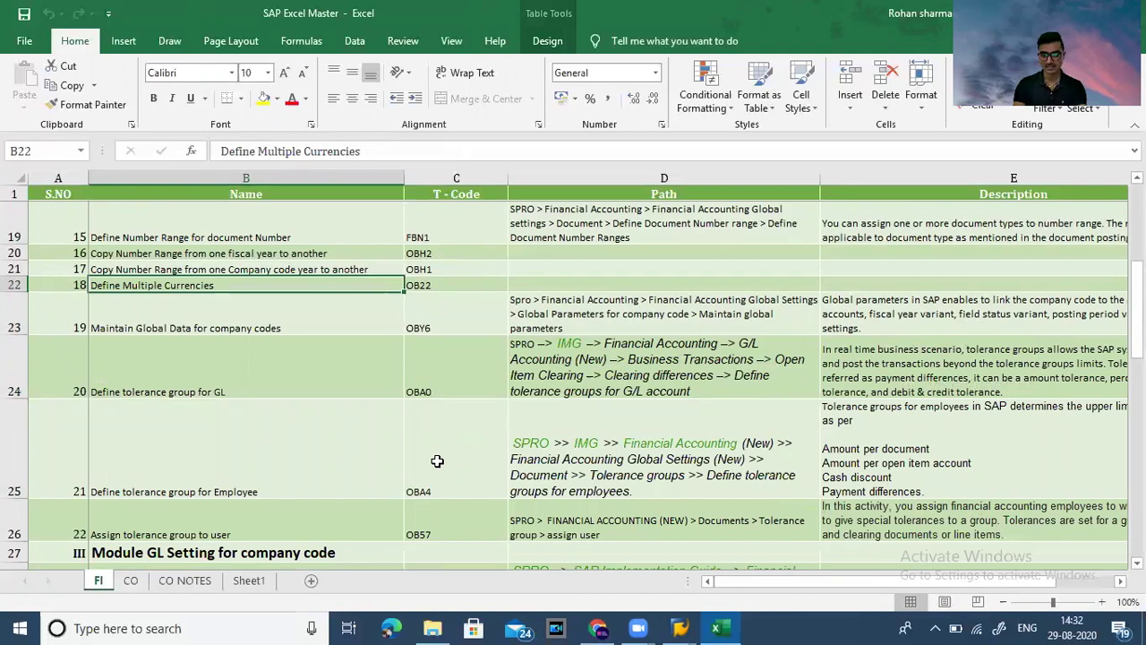
{"action": "key", "text": "Down"}
{"action": "key", "text": "Down"}
{"action": "key", "text": "Down"}
{"action": "key", "text": "Down"}
{"action": "key", "text": "Up"}
{"action": "key", "text": "Up"}
{"action": "key", "text": "Up"}
{"action": "key", "text": "Up"}
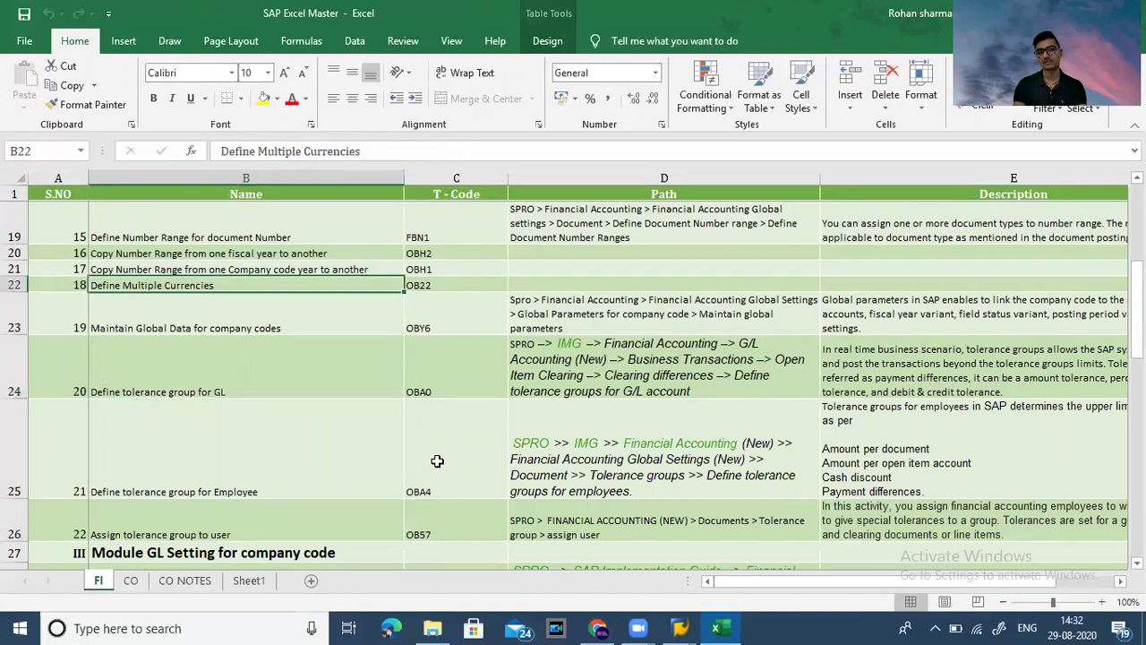